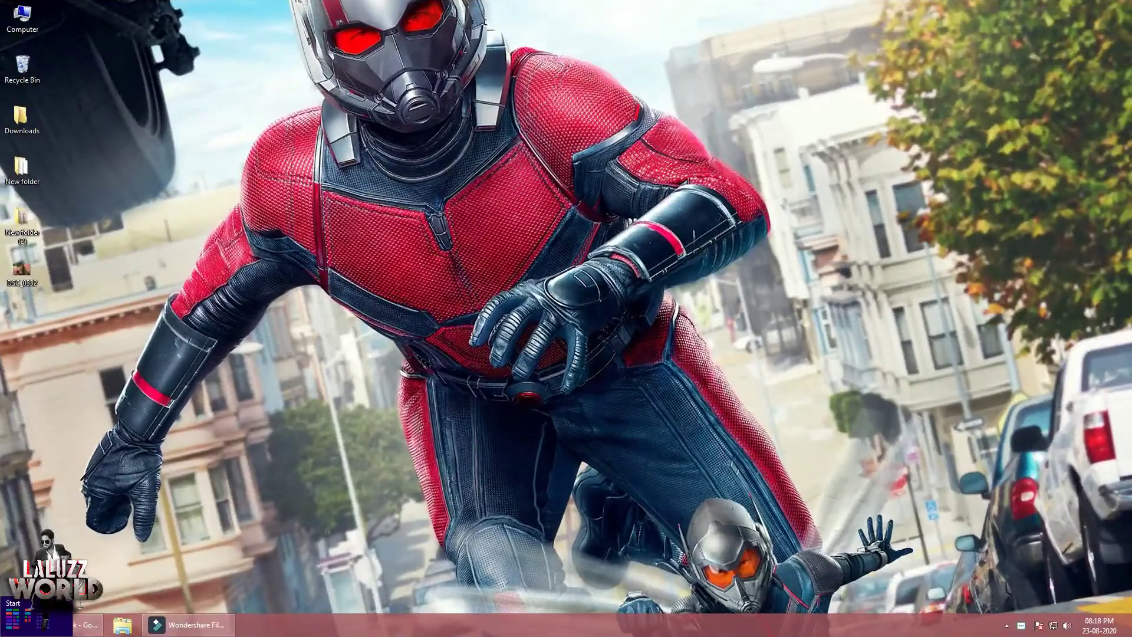
Launch Adobe Photoshop CC from the Windows 8 Start screen.
key(super)
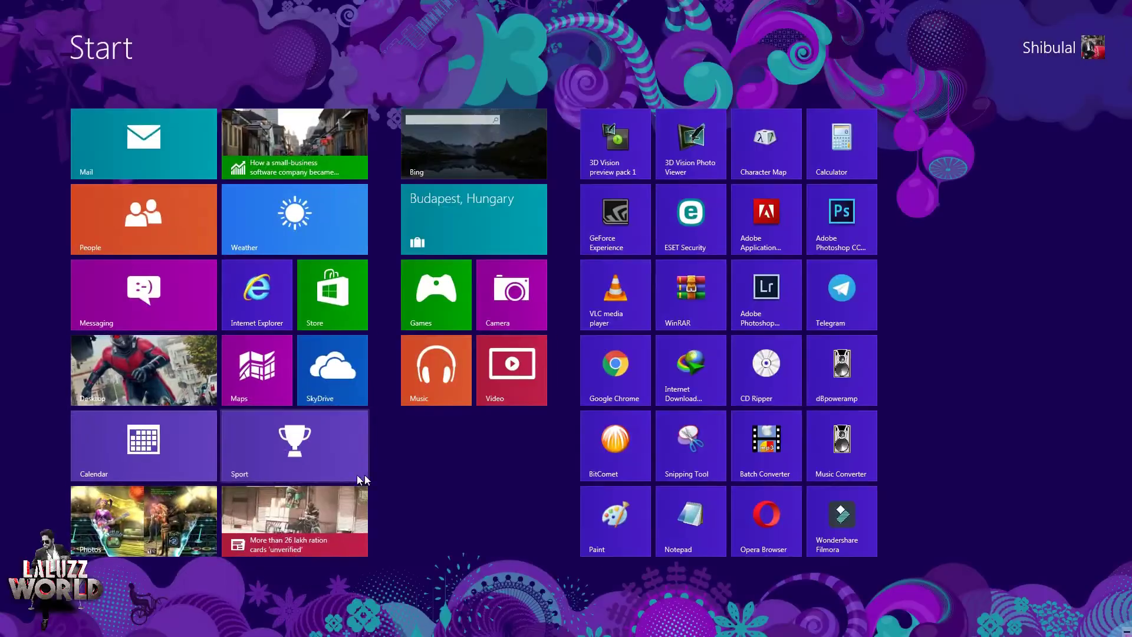
click(849, 210)
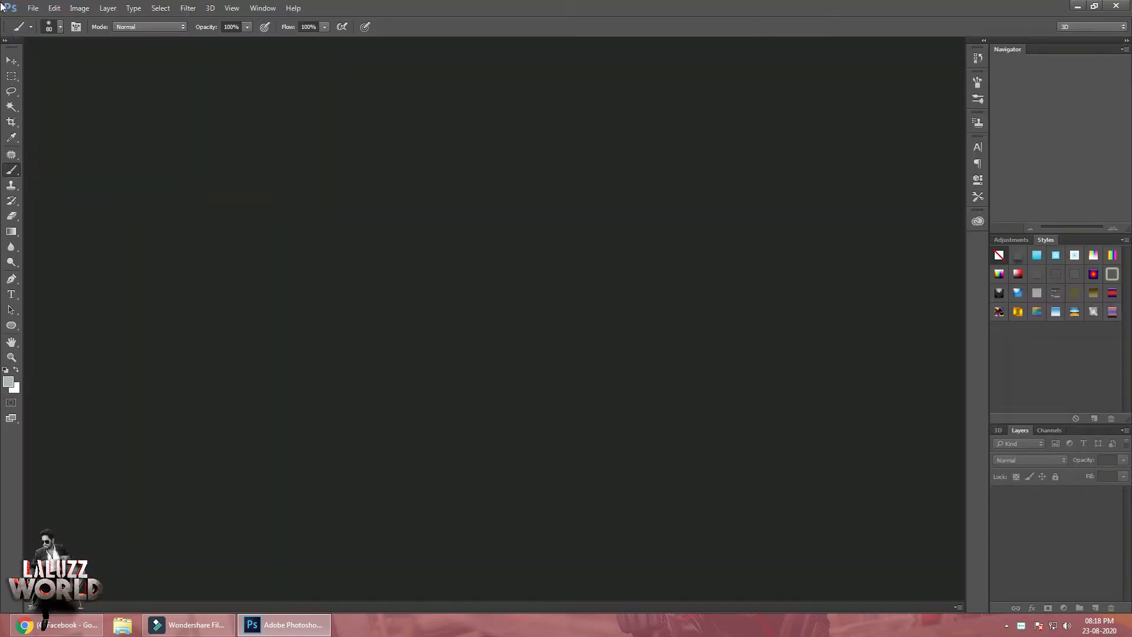
Open the portrait photo DSC_0332.JPG from the Desktop.
click(11, 61)
click(33, 8)
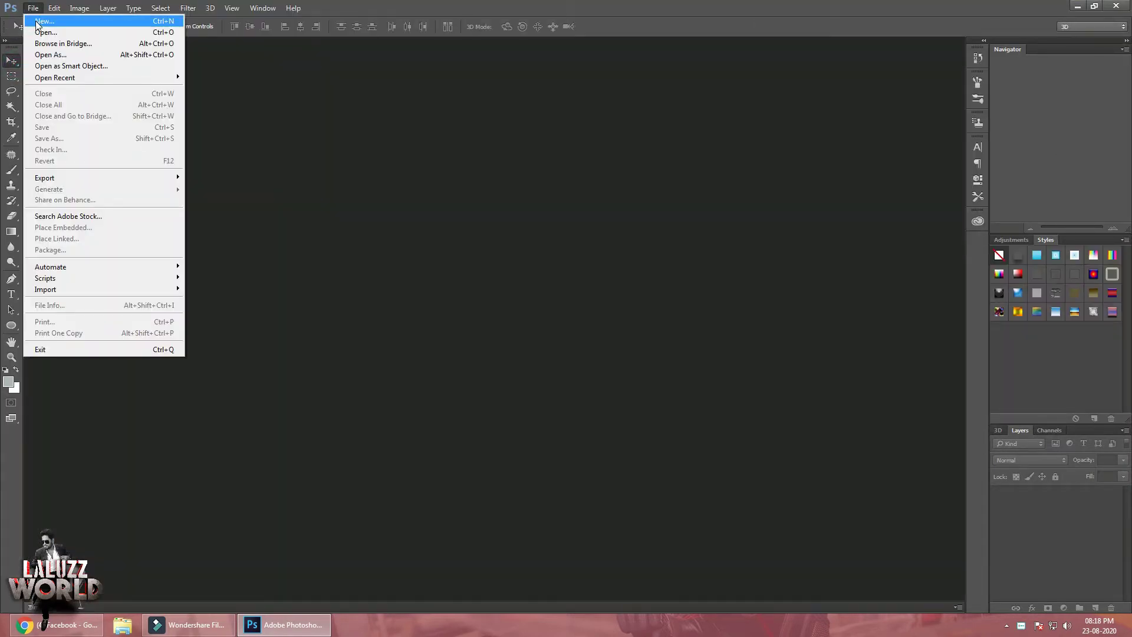
click(40, 33)
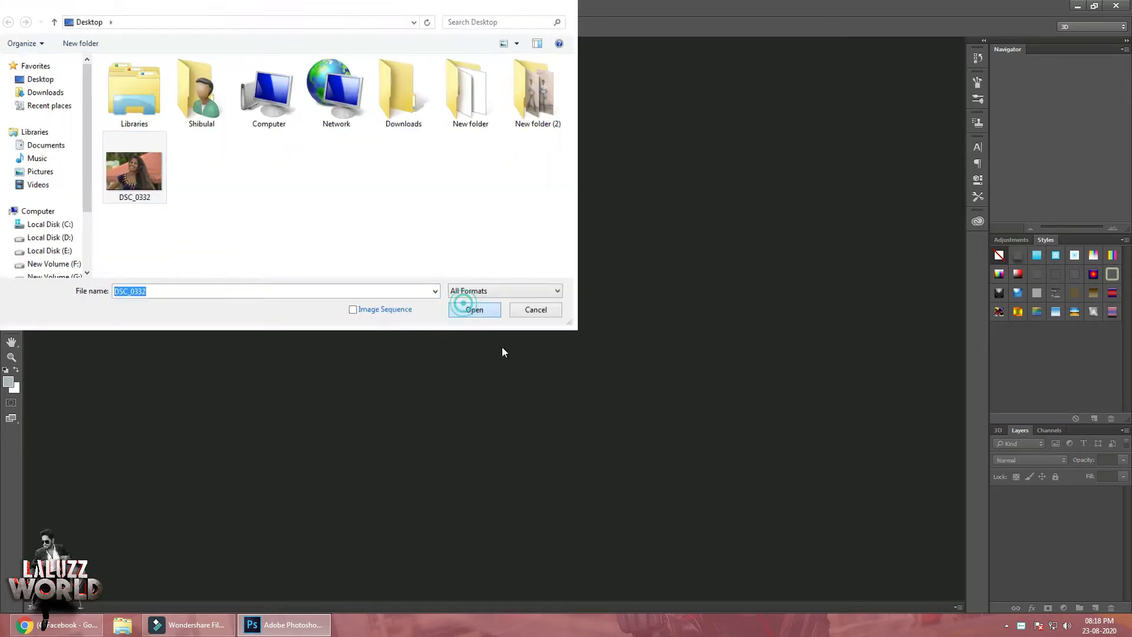
click(468, 304)
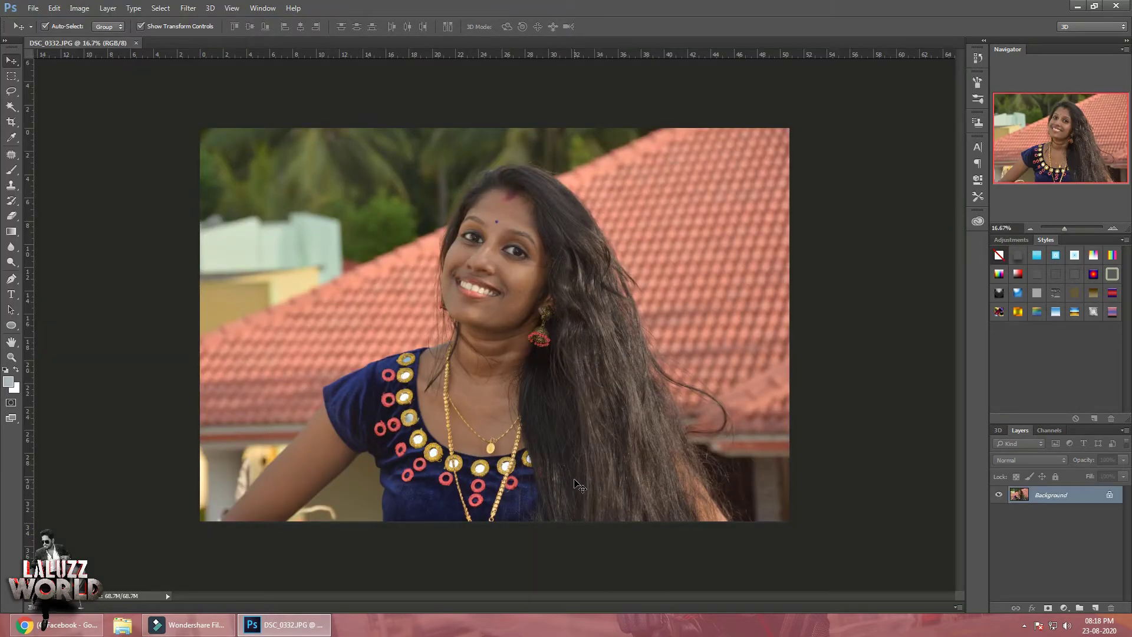
Resize the image to 2000 pixels wide (2000 × 1333 px).
click(79, 8)
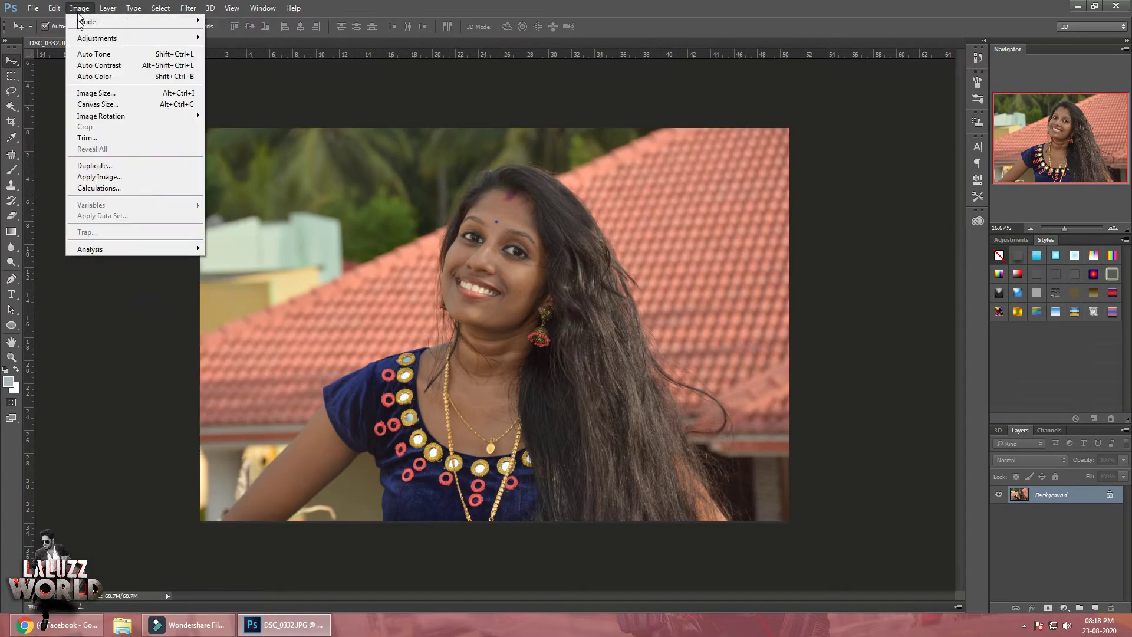
click(99, 92)
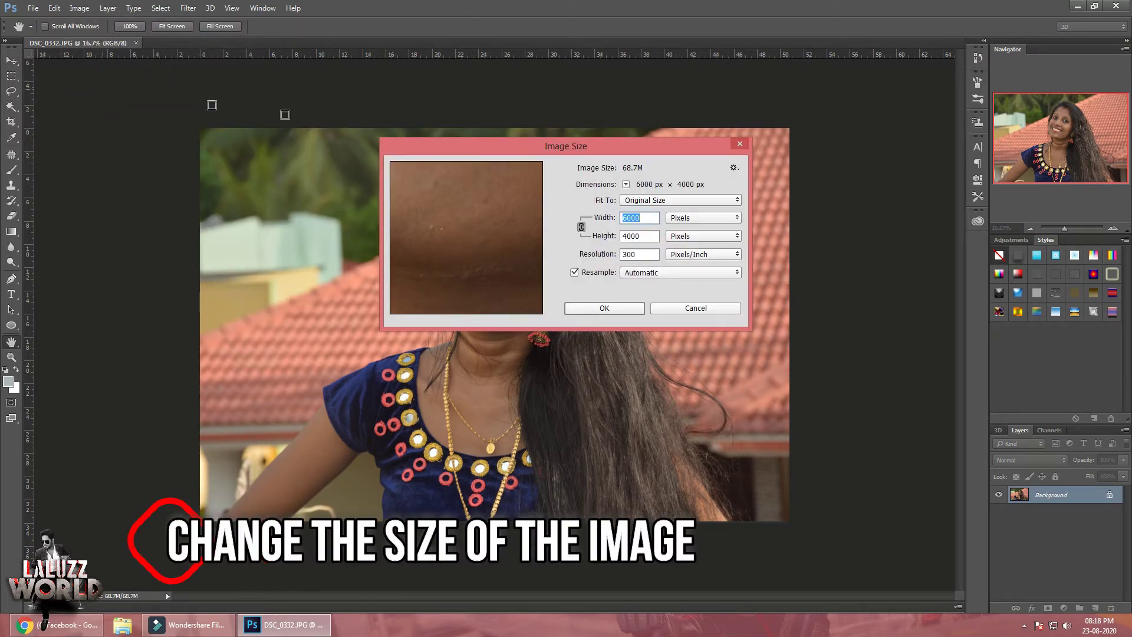
text(2000)
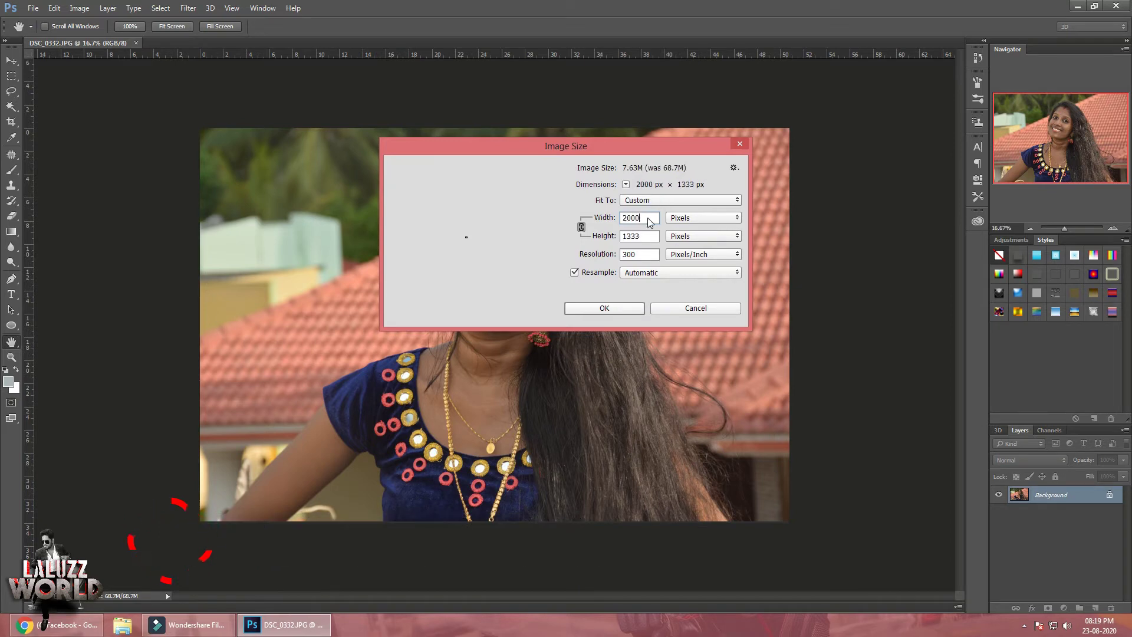
click(600, 307)
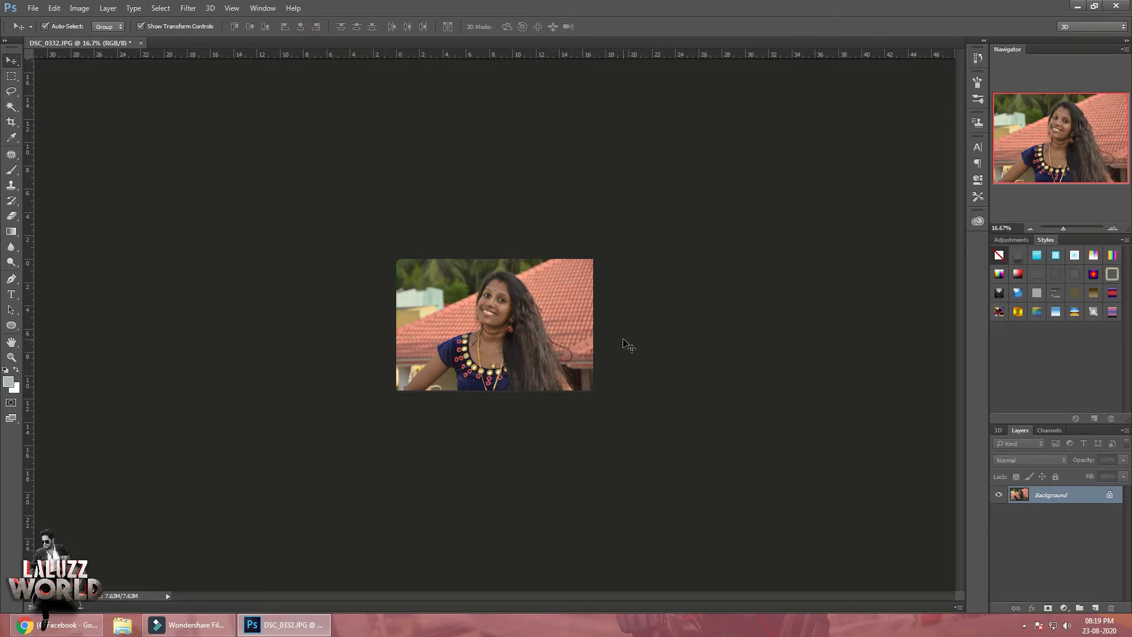
Zoom in on the face and select the Spot Healing Brush Tool.
click(1114, 228)
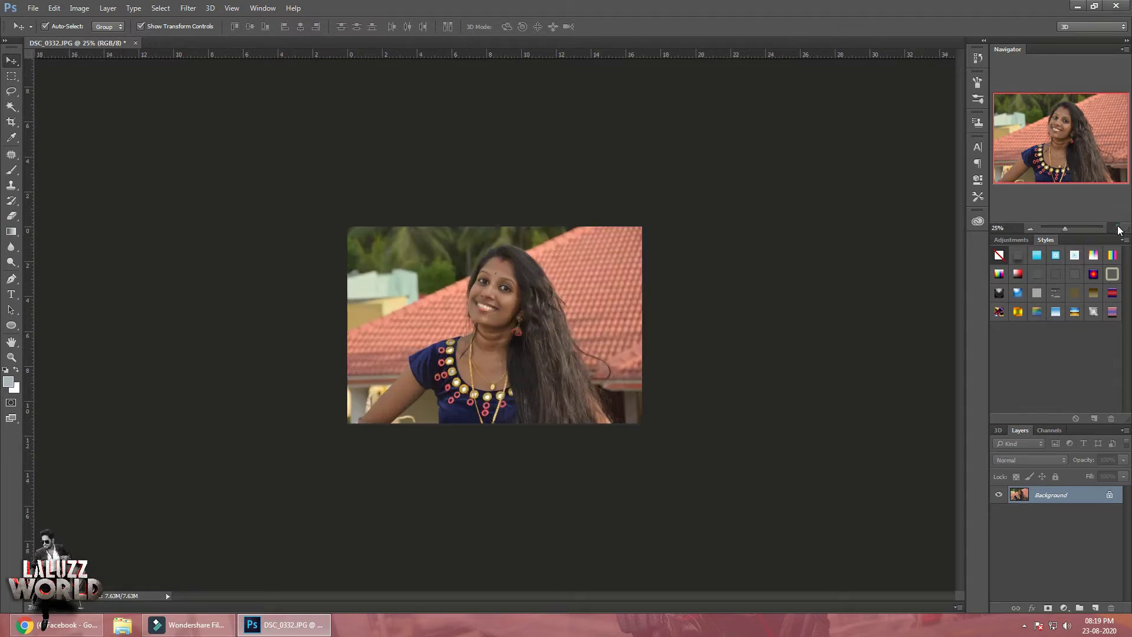
click(1114, 228)
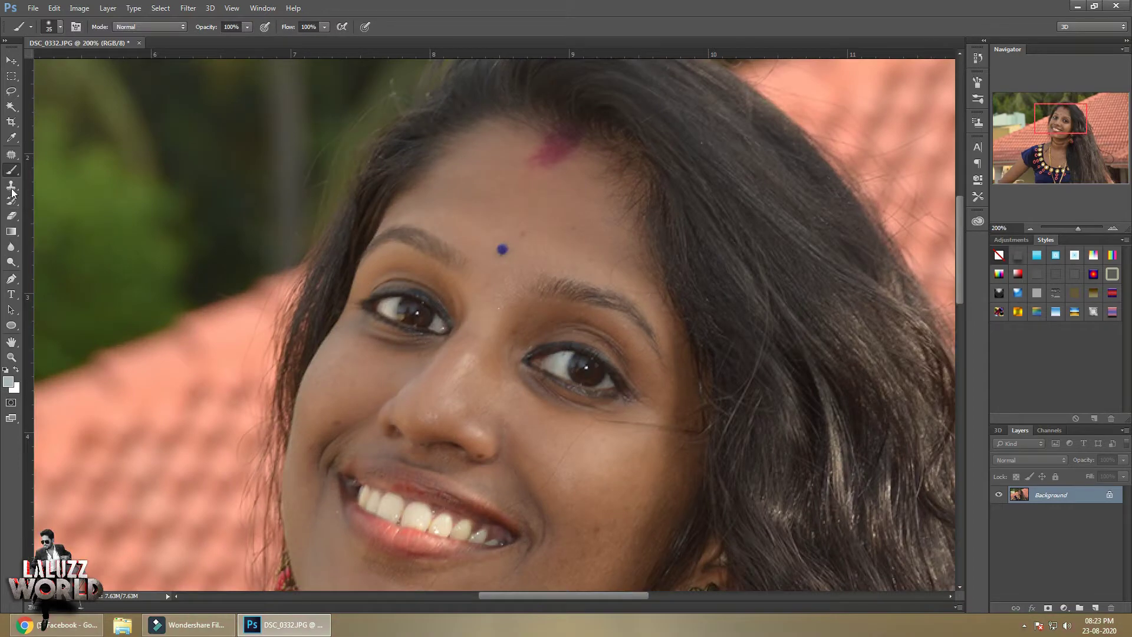
click(12, 201)
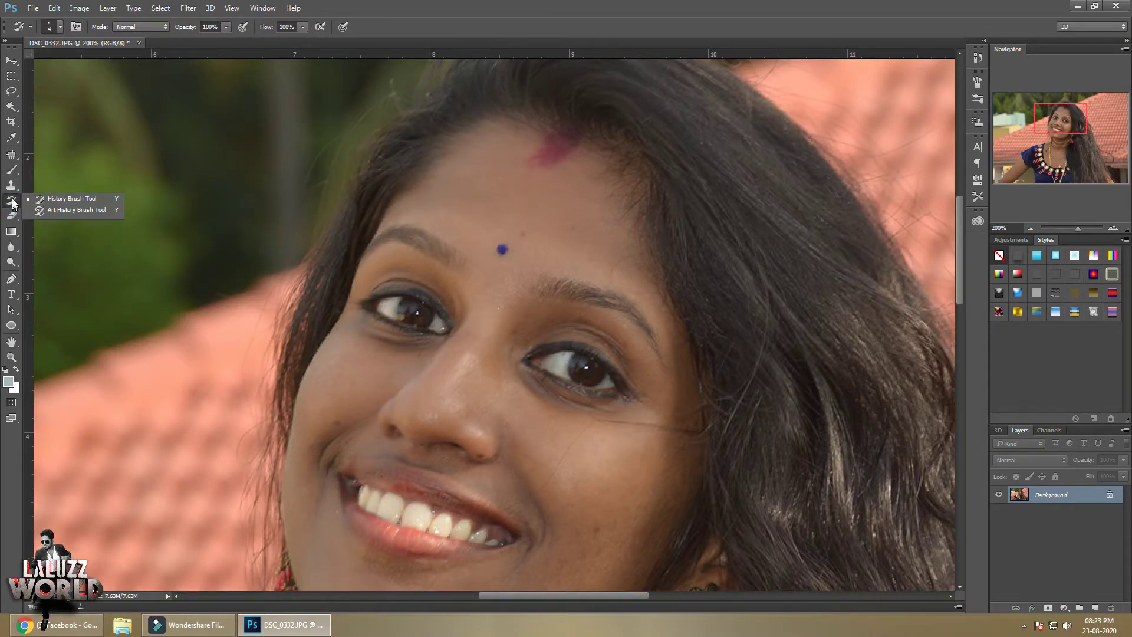
click(12, 155)
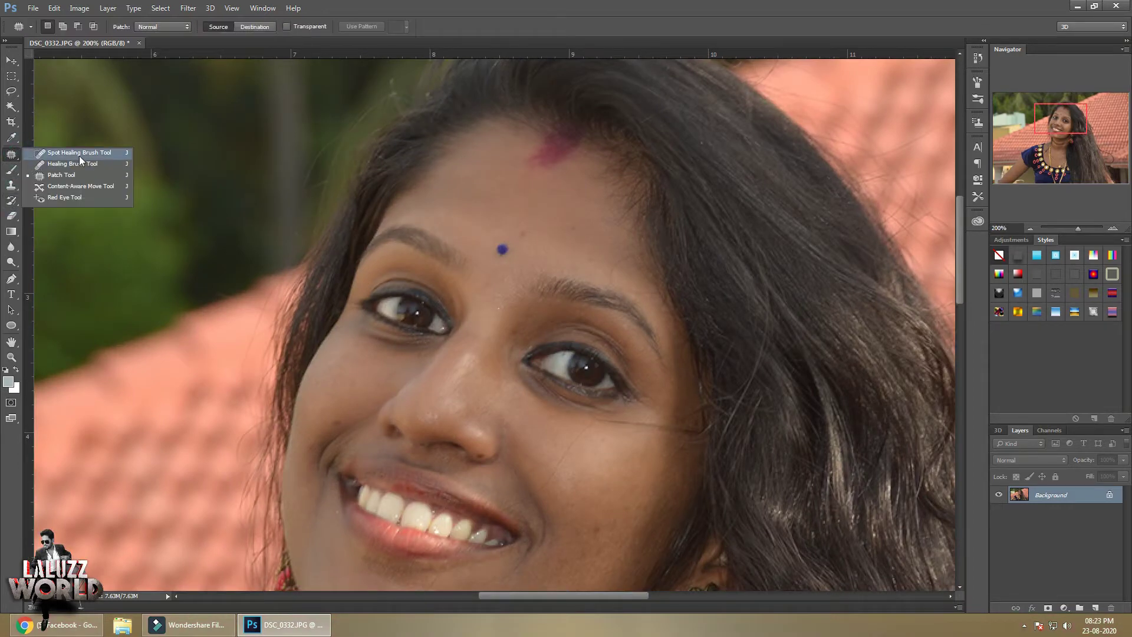
click(67, 153)
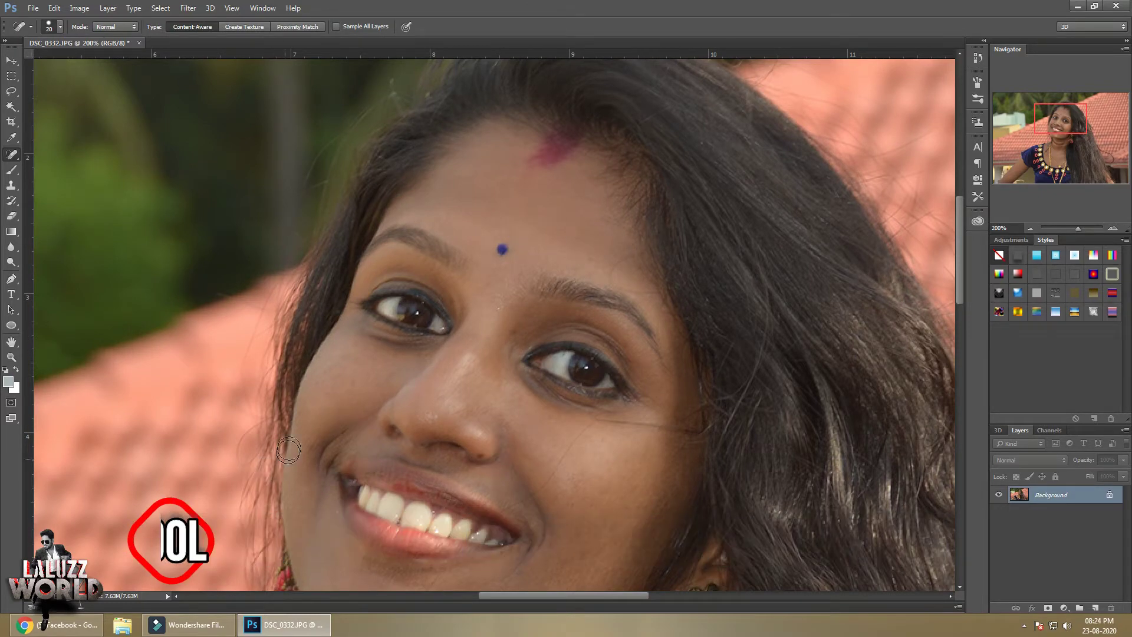
Heal the blemish on the left cheek, zoom back out, and pick the Brush Tool.
click(311, 443)
scroll(623, 463, down, 1)
scroll(623, 462, down, 3)
scroll(479, 467, down, 2)
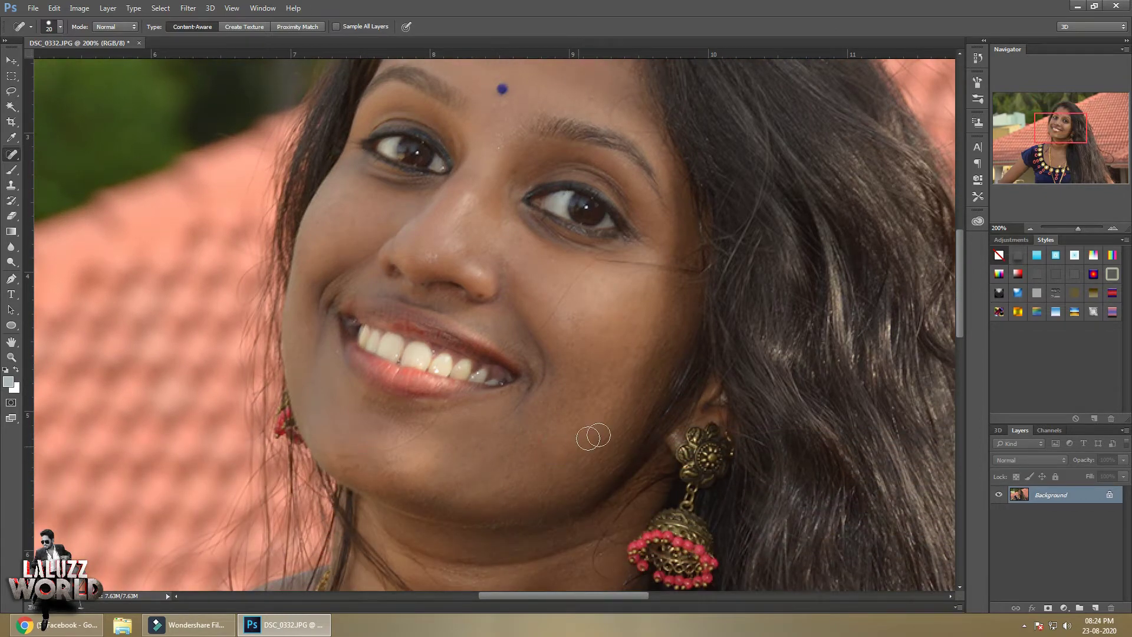
scroll(618, 428, up, 2)
click(1035, 228)
click(1034, 228)
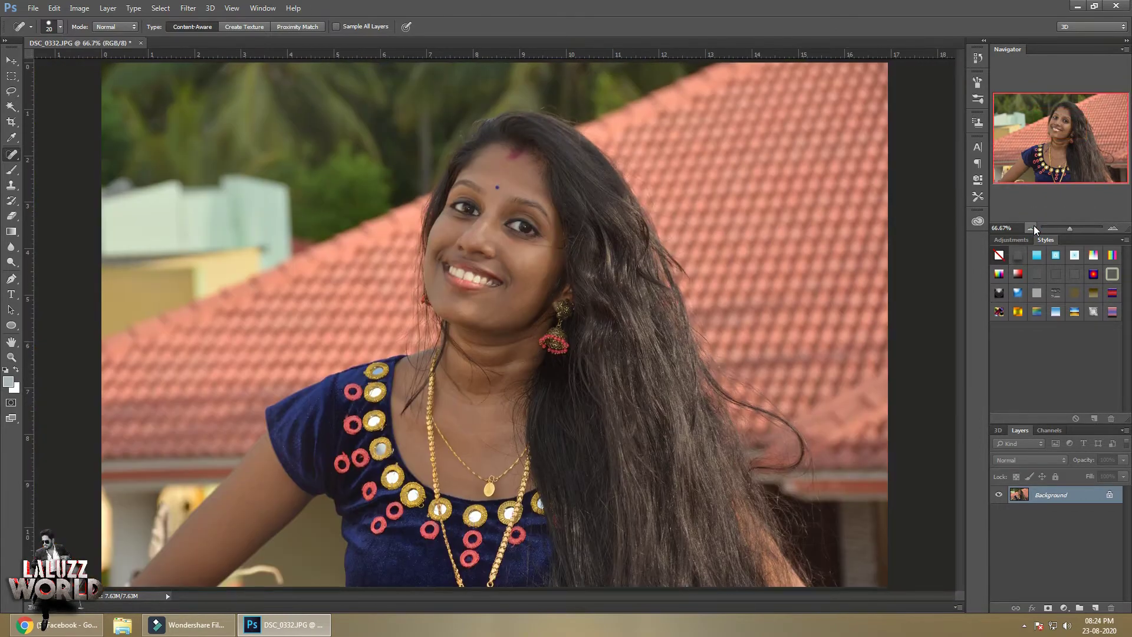
click(12, 171)
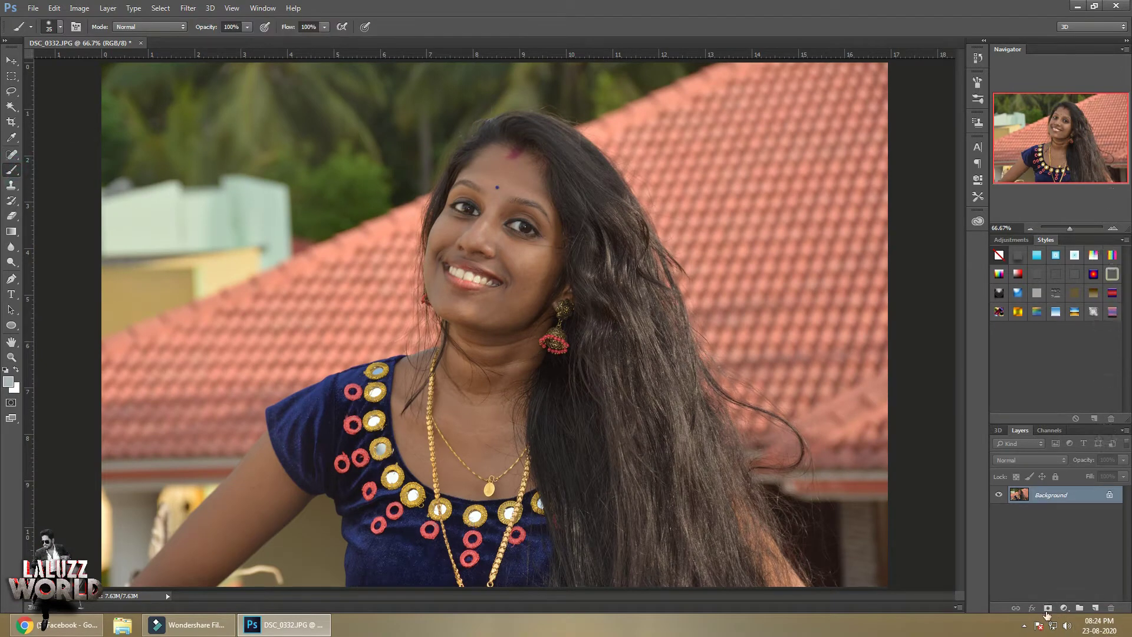
Add a blank Layer 1 above Background and set the foreground colour to #f1c27d.
click(1096, 609)
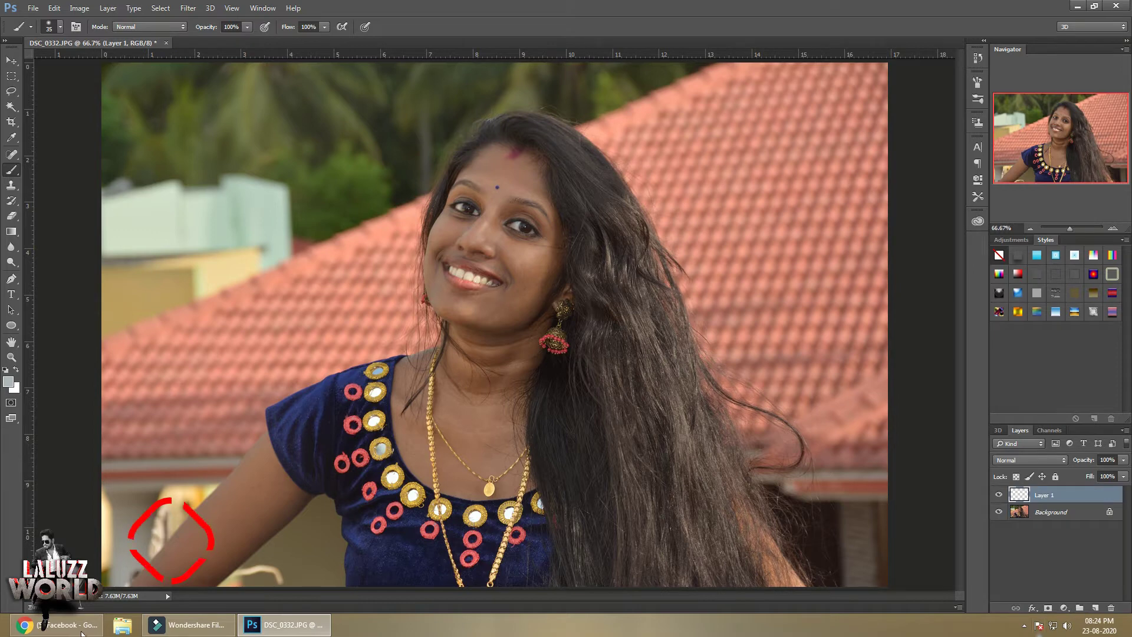
click(8, 382)
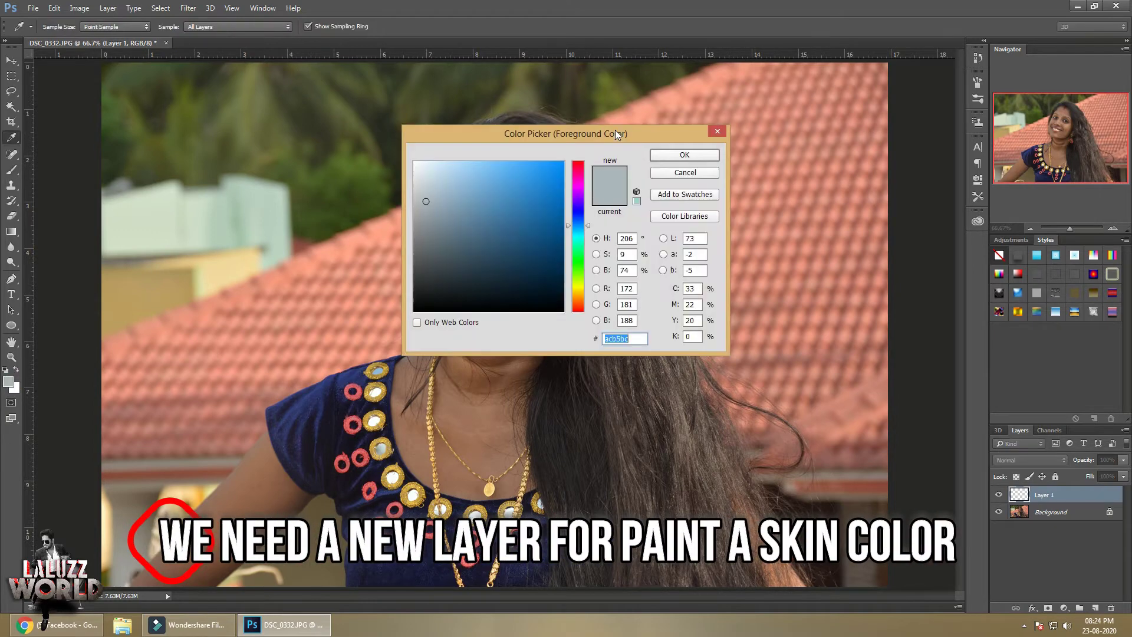
drag(616, 135, 749, 171)
drag(723, 262, 720, 325)
drag(579, 216, 614, 189)
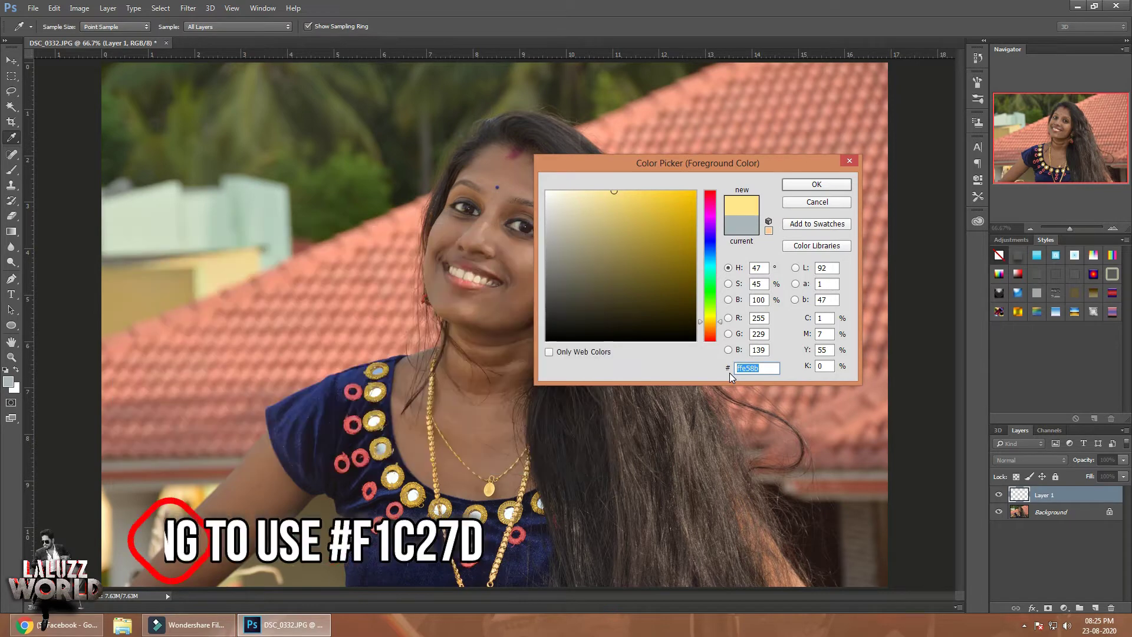
text(f1)
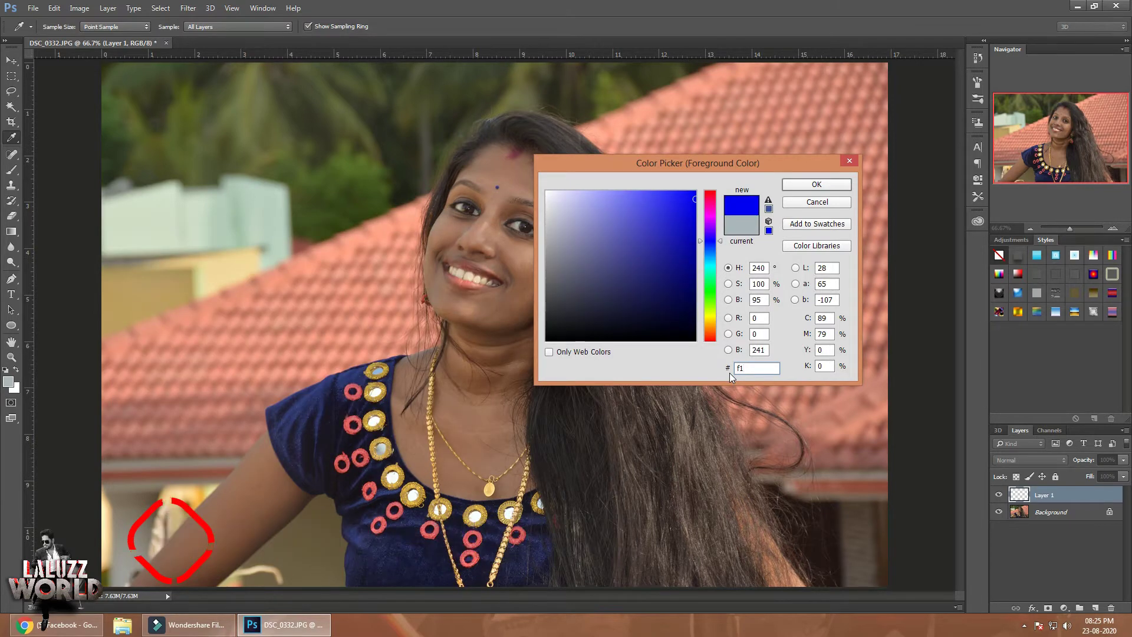
text(c27)
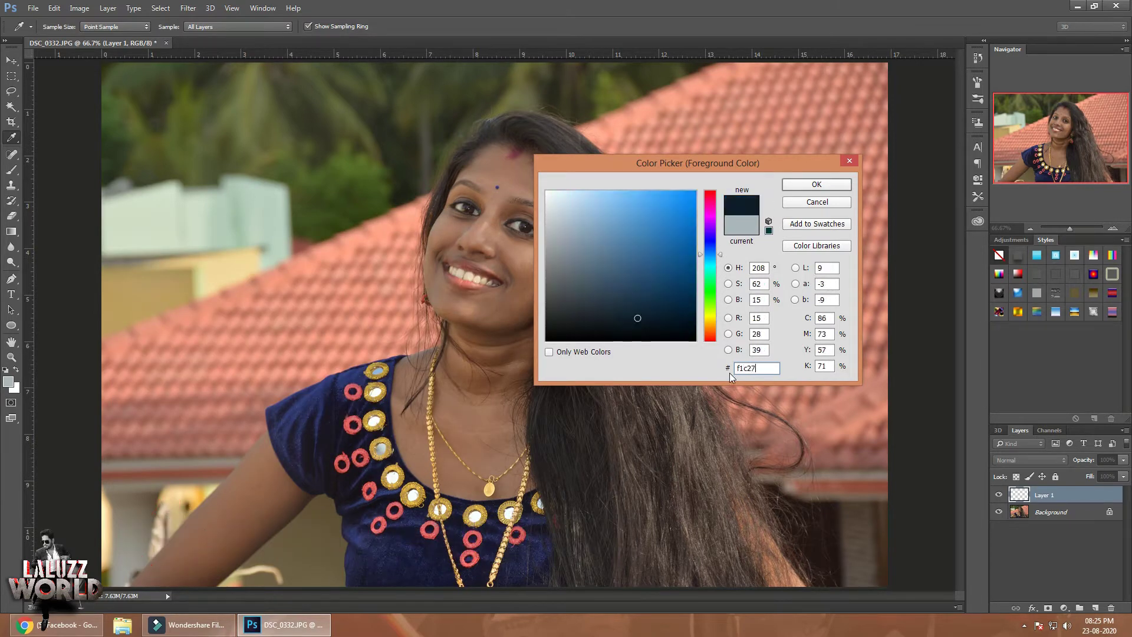
text(d)
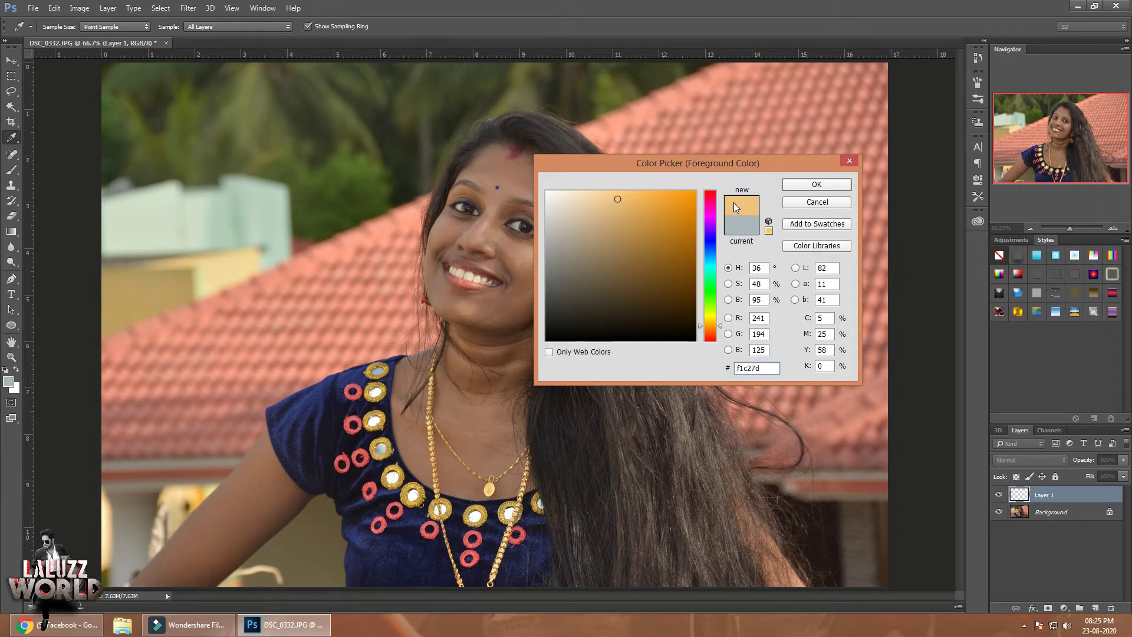
click(817, 184)
key(b)
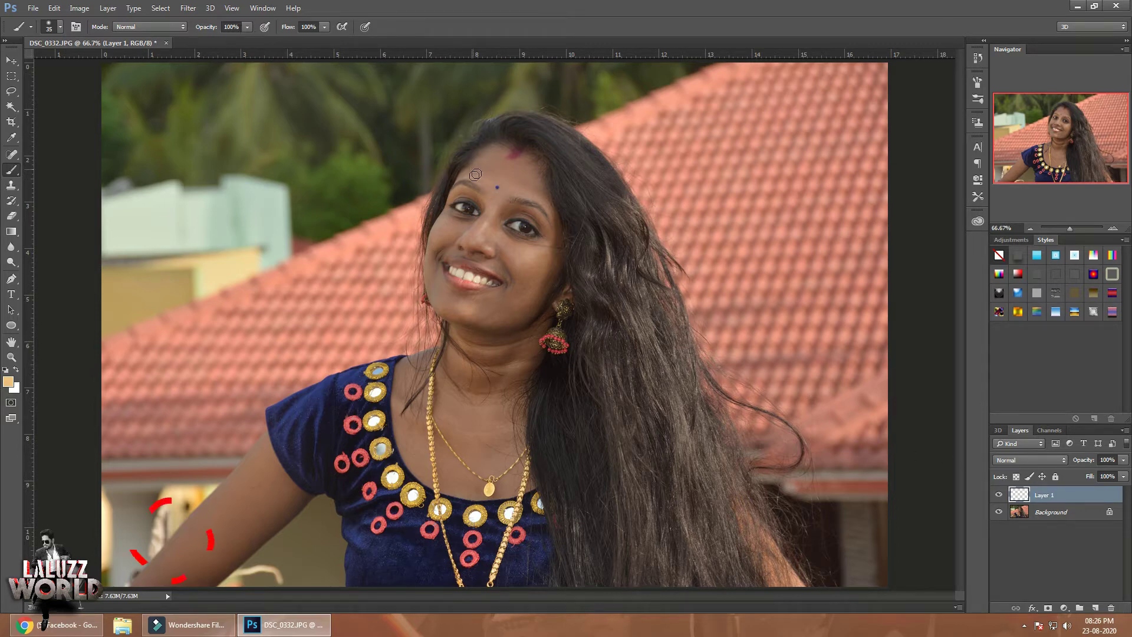
Paint the skin tone over the forehead, face and left arm with a larger brush.
mouse_move(466, 174)
mouse_down()
mouse_move(500, 162)
mouse_move(491, 212)
mouse_up()
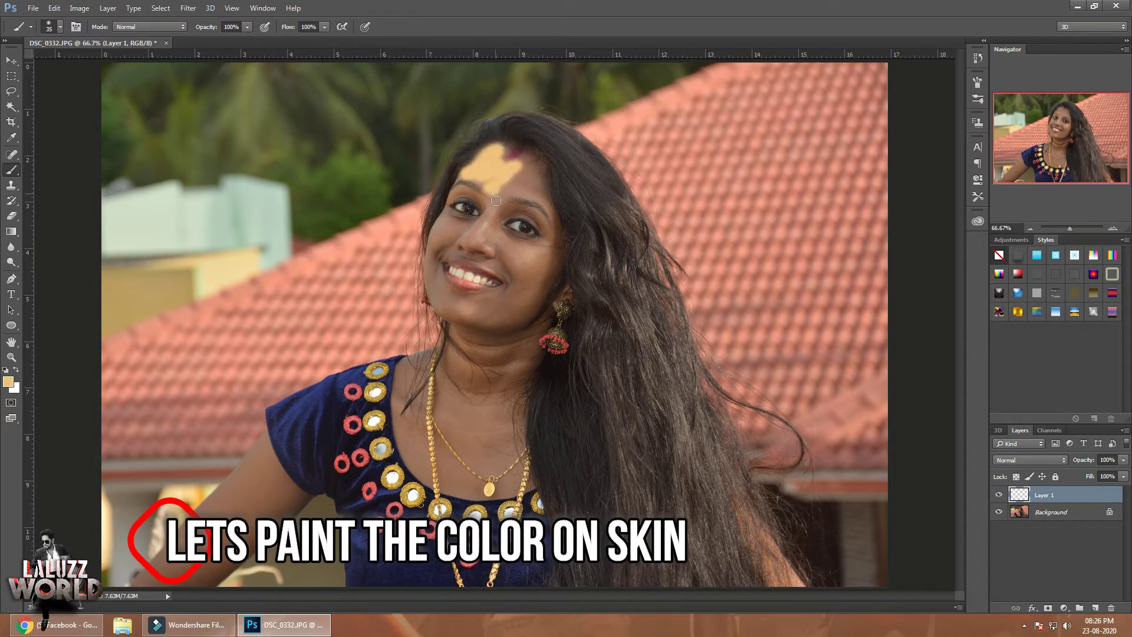
key(bracketright)
key(bracketright)
key(bracketright)
mouse_move(494, 173)
mouse_down()
mouse_move(532, 227)
mouse_move(472, 222)
mouse_move(519, 177)
mouse_move(465, 240)
mouse_move(496, 316)
mouse_move(442, 362)
mouse_move(417, 404)
mouse_move(420, 445)
mouse_move(472, 484)
mouse_move(495, 407)
mouse_move(472, 398)
mouse_move(522, 330)
mouse_move(546, 236)
mouse_move(480, 374)
mouse_up()
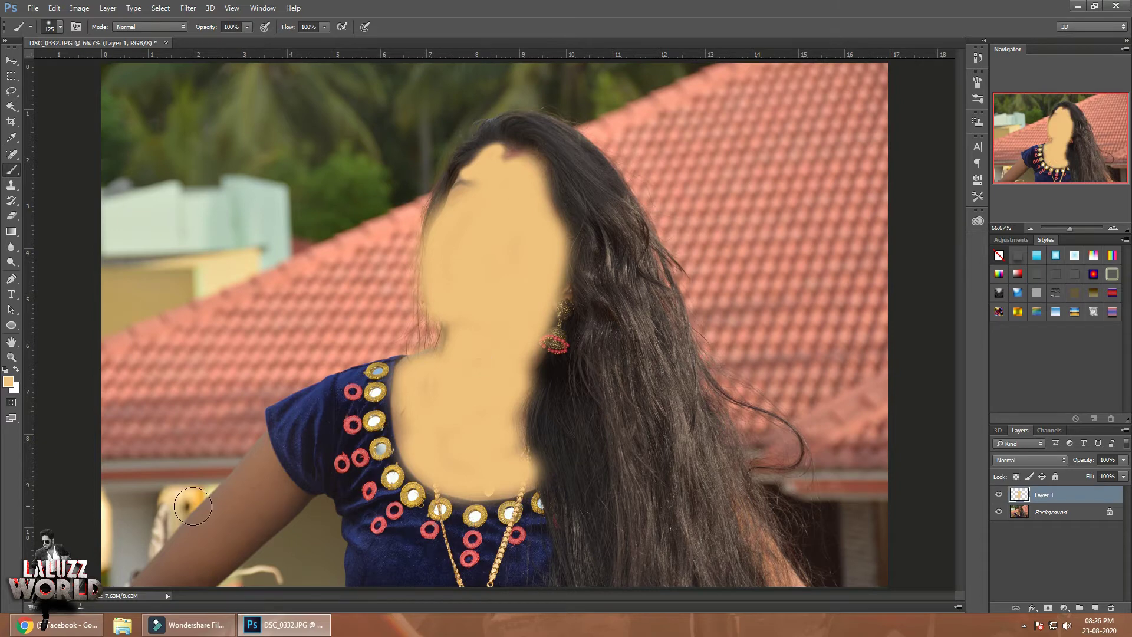
mouse_move(194, 507)
mouse_down()
mouse_move(183, 555)
mouse_move(177, 539)
mouse_move(236, 466)
mouse_move(289, 477)
mouse_move(194, 578)
mouse_move(275, 518)
mouse_up()
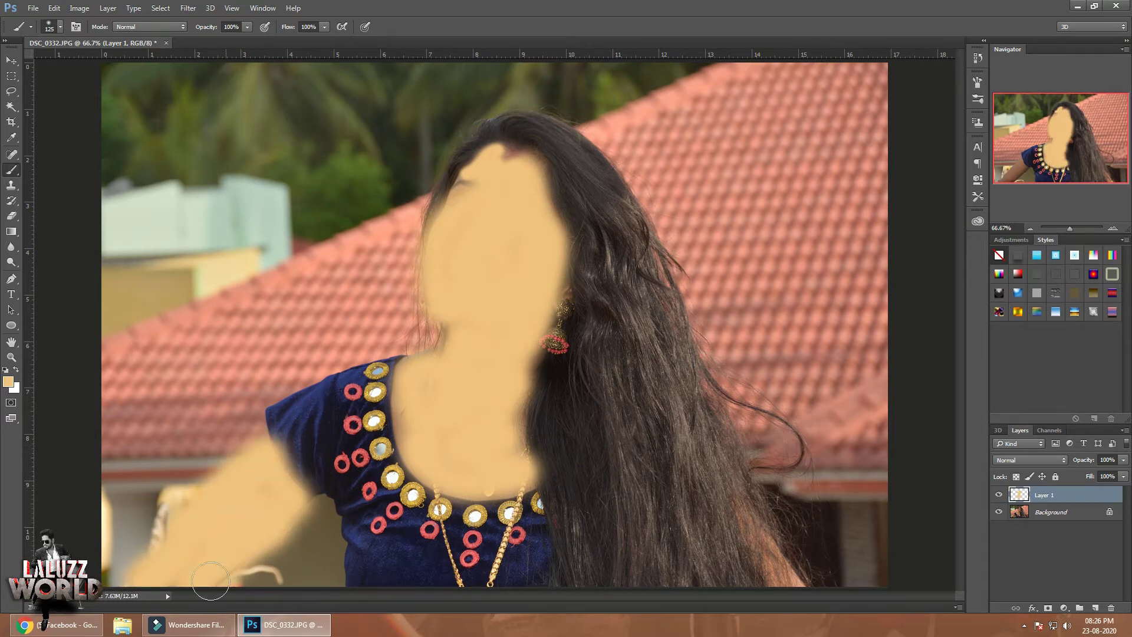
Set Layer 1 to Soft Light blending at about 71% opacity.
click(1030, 460)
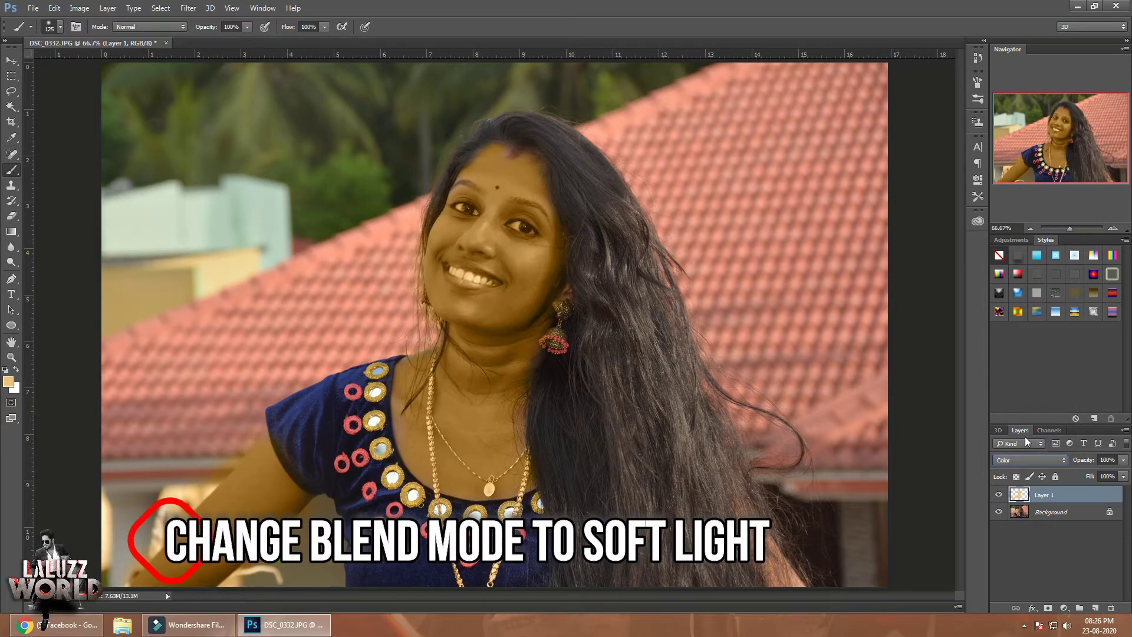
click(1027, 461)
click(1012, 357)
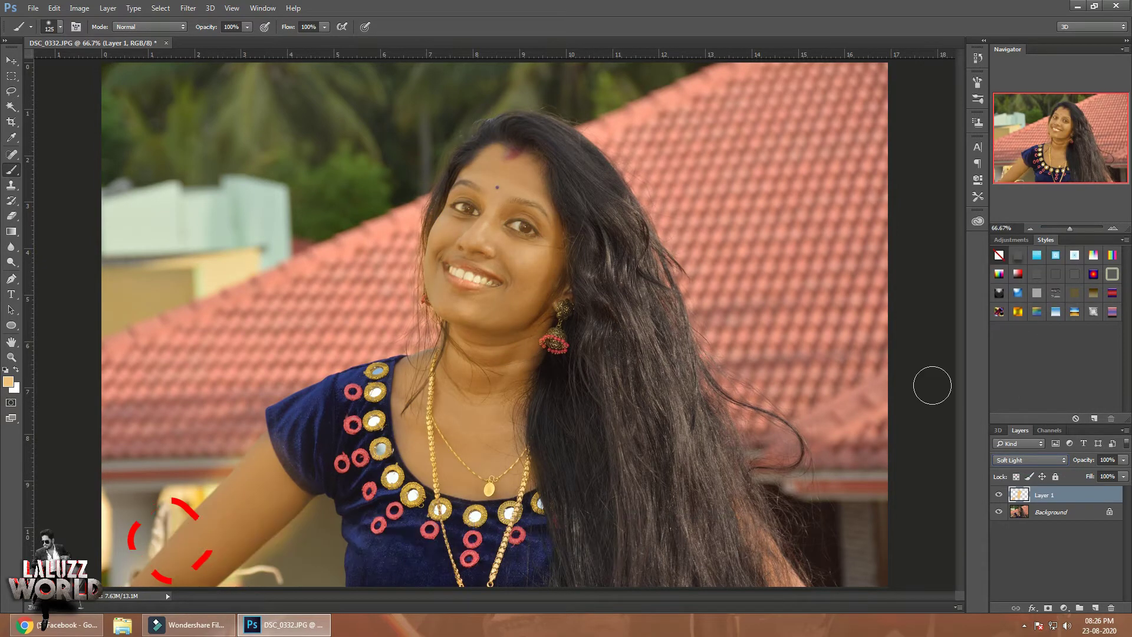
drag(1124, 463, 1113, 476)
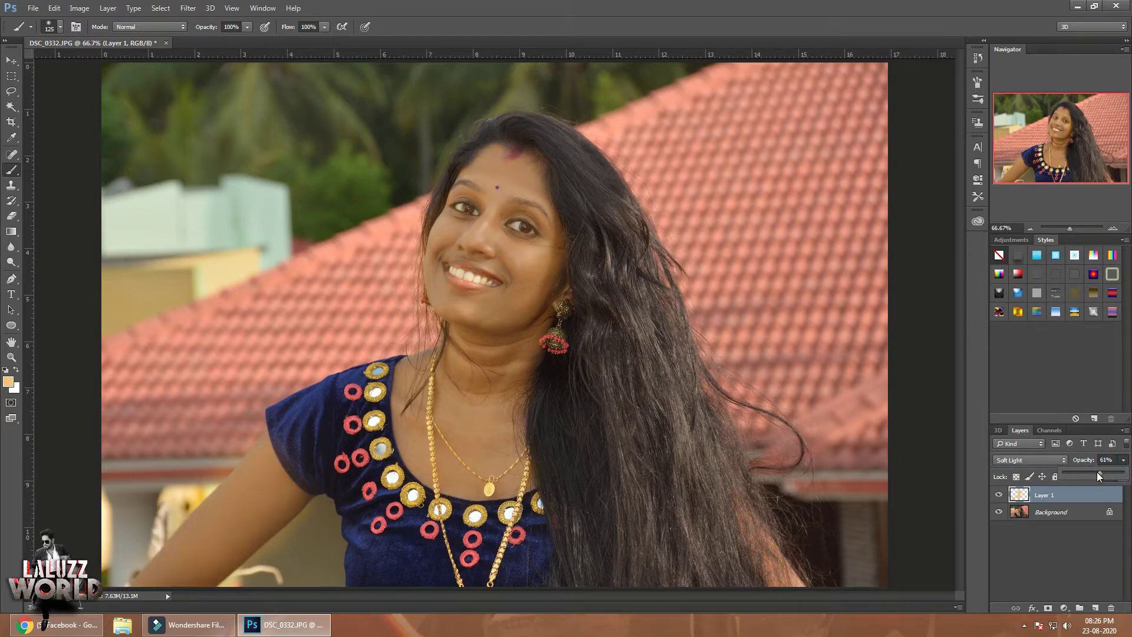
drag(1097, 477, 1093, 476)
Give Layer 1 an inverted mask, paint the subject back in white, then make black the painting colour.
click(1048, 608)
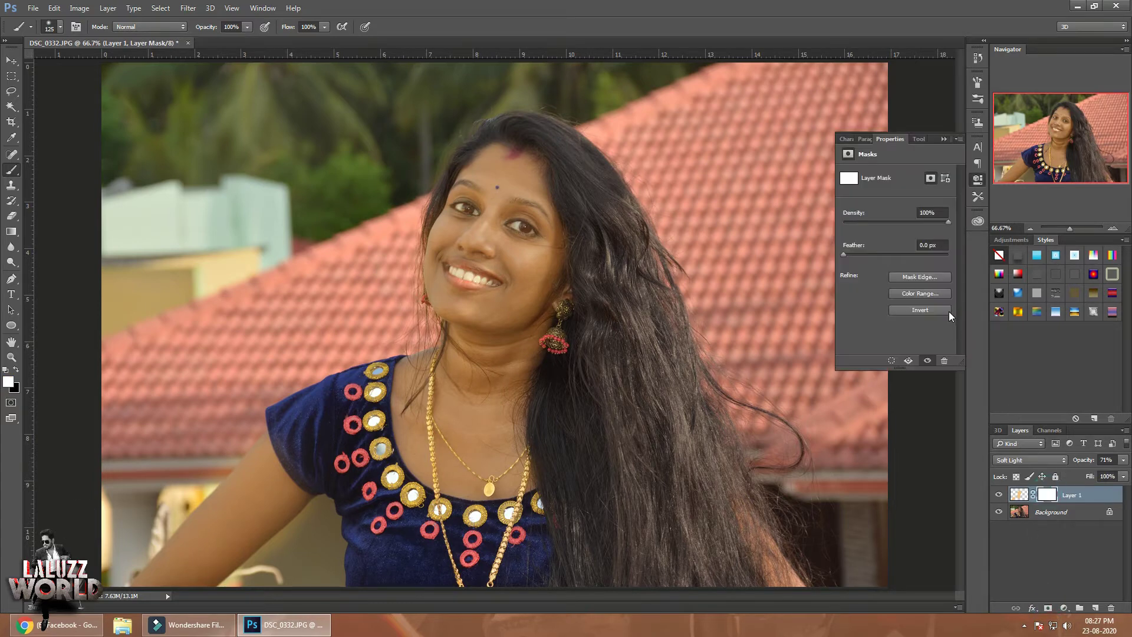
click(949, 311)
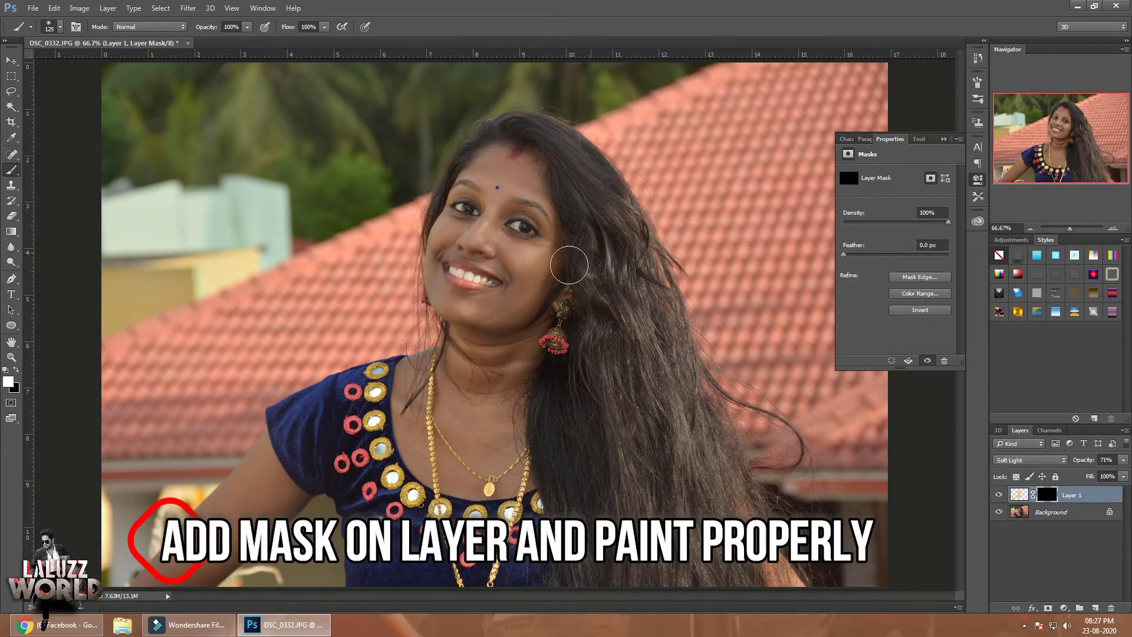
mouse_move(569, 265)
mouse_down()
mouse_move(444, 242)
mouse_move(486, 173)
mouse_move(519, 189)
mouse_move(543, 224)
mouse_move(551, 283)
mouse_move(533, 331)
mouse_move(472, 384)
mouse_move(416, 372)
mouse_move(422, 448)
mouse_move(460, 472)
mouse_move(509, 476)
mouse_move(472, 436)
mouse_move(514, 413)
mouse_move(501, 466)
mouse_move(447, 407)
mouse_move(493, 481)
mouse_move(425, 443)
mouse_move(413, 407)
mouse_move(437, 364)
mouse_move(414, 373)
mouse_move(407, 413)
mouse_move(434, 477)
mouse_move(199, 520)
mouse_move(165, 569)
mouse_move(177, 572)
mouse_move(261, 469)
mouse_move(233, 554)
mouse_move(279, 488)
mouse_move(153, 575)
mouse_up()
click(17, 369)
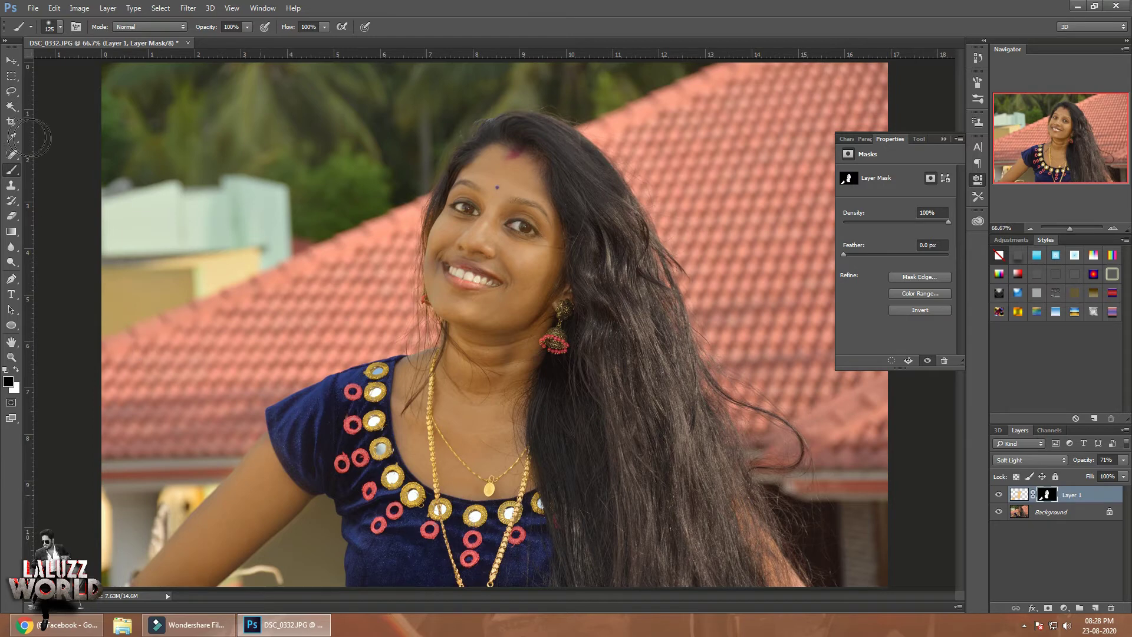
click(978, 180)
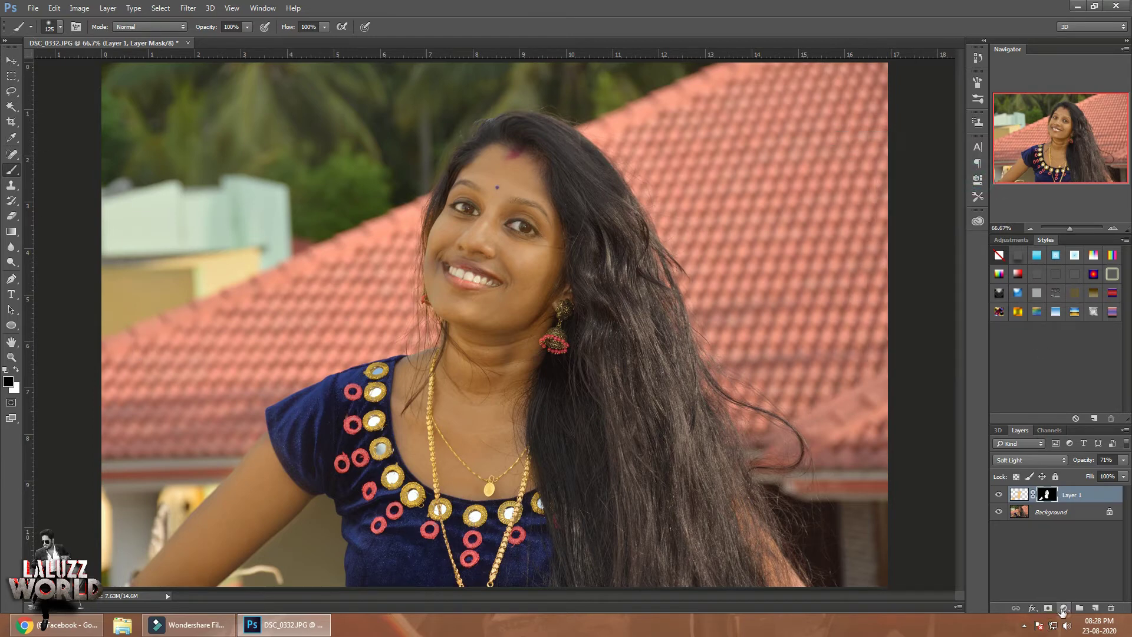
Add a Curves adjustment clipped to Layer 1 and reshape the RGB curve.
click(1064, 608)
click(1072, 423)
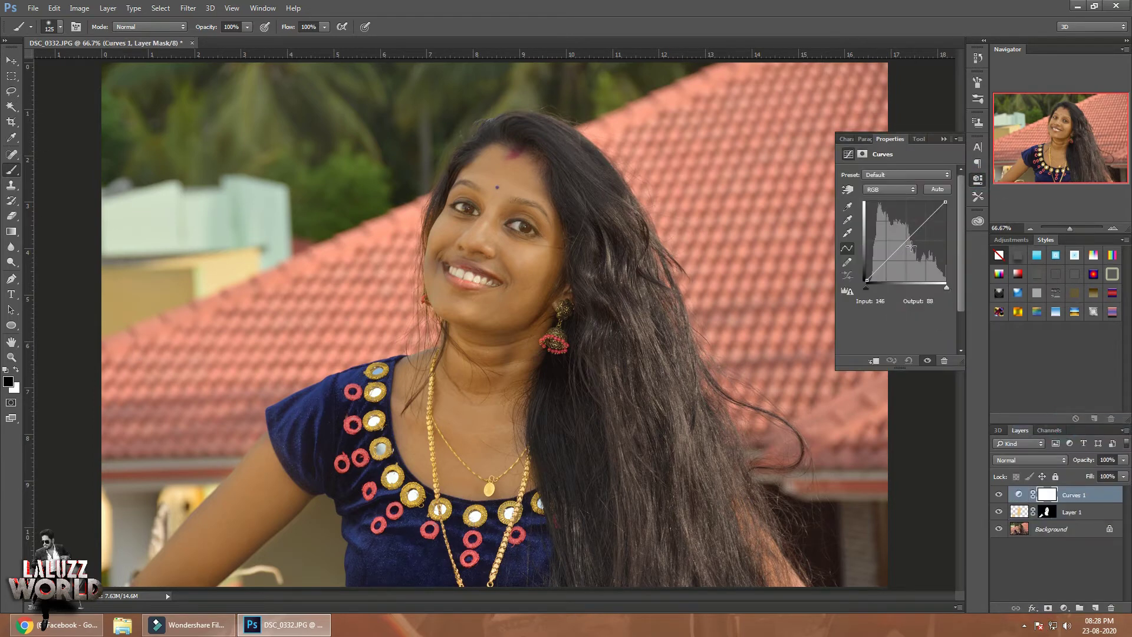
mouse_move(907, 243)
mouse_down()
mouse_move(900, 258)
mouse_move(920, 232)
mouse_up()
click(874, 360)
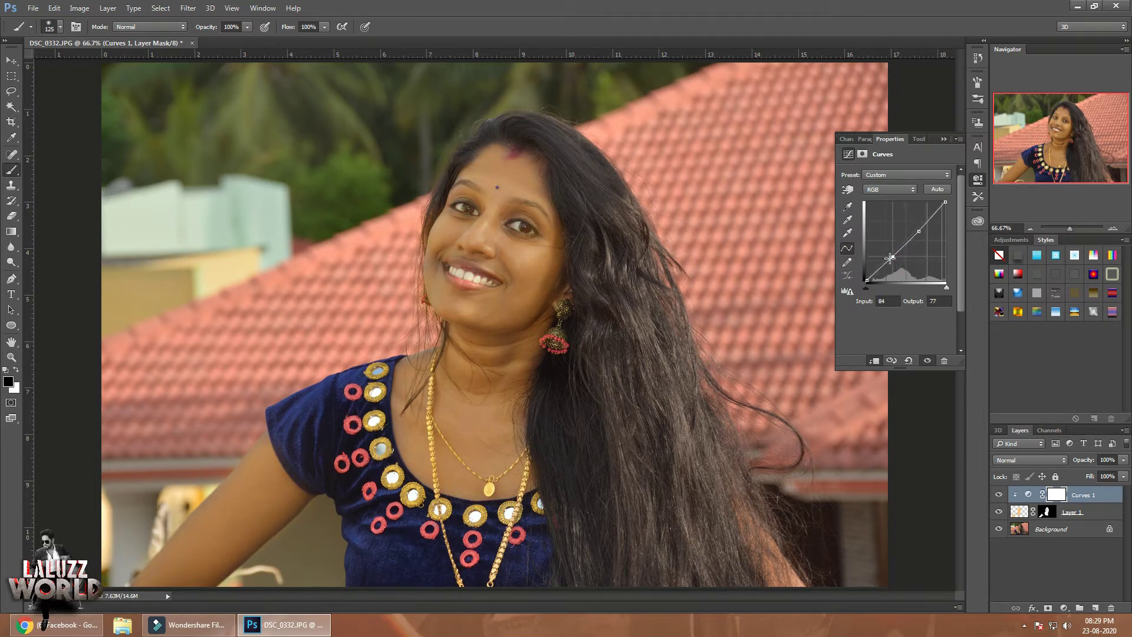
drag(896, 257, 922, 236)
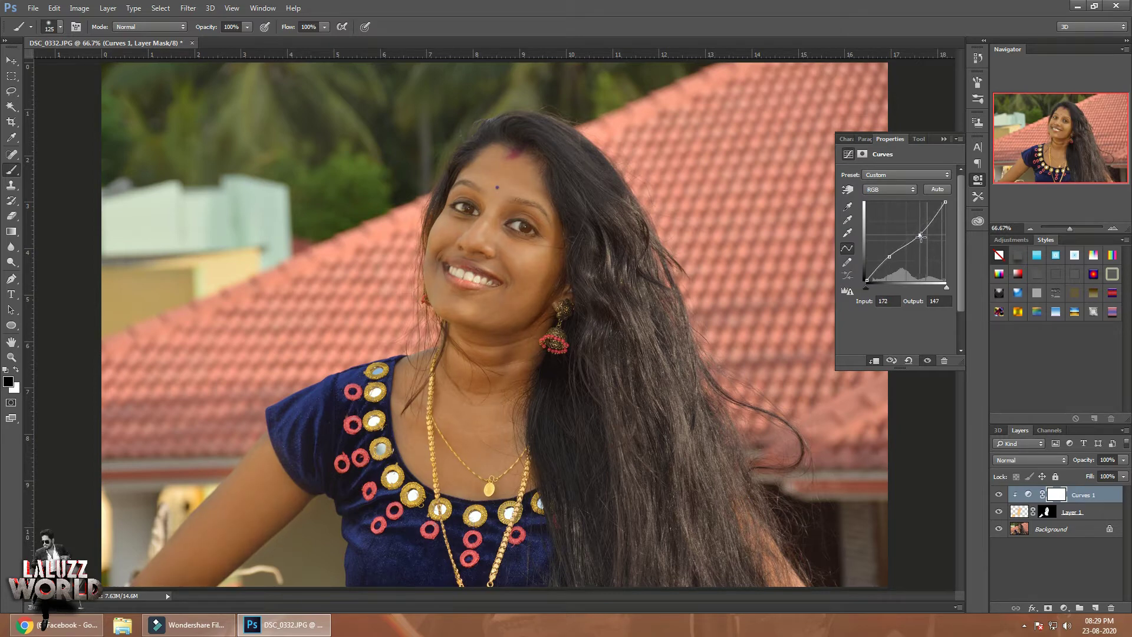
Raise the Red channel curve to warm the skin.
click(902, 189)
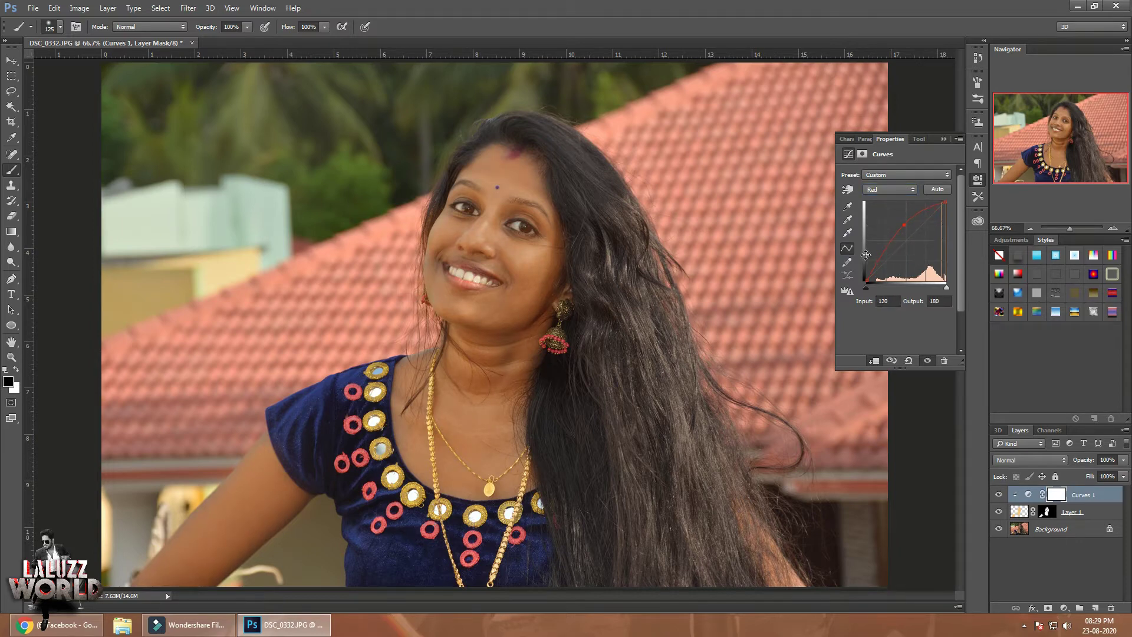
drag(883, 253, 885, 256)
click(907, 224)
drag(911, 227, 911, 228)
click(1063, 608)
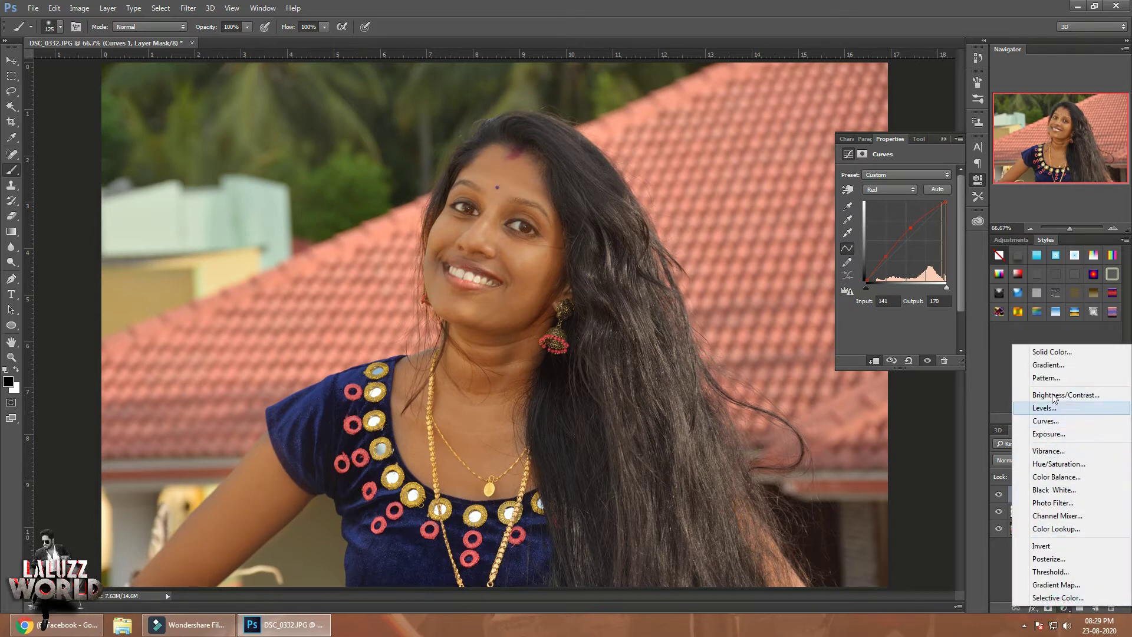
Add a clipped Brightness/Contrast layer with contrast around 39.
click(1041, 395)
click(869, 361)
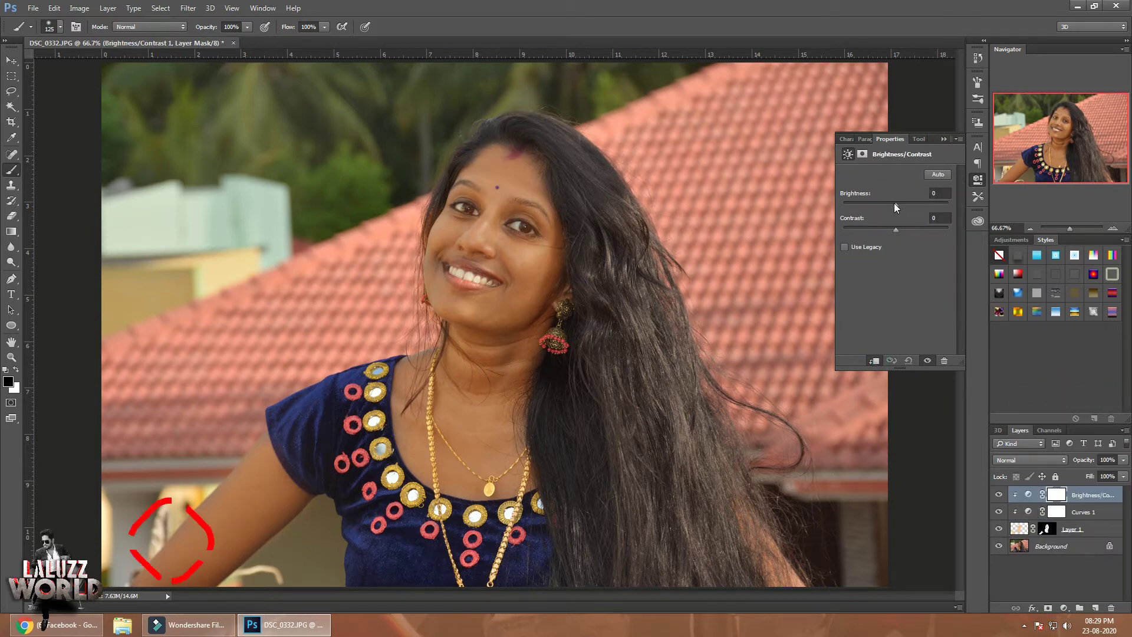
drag(896, 205, 903, 204)
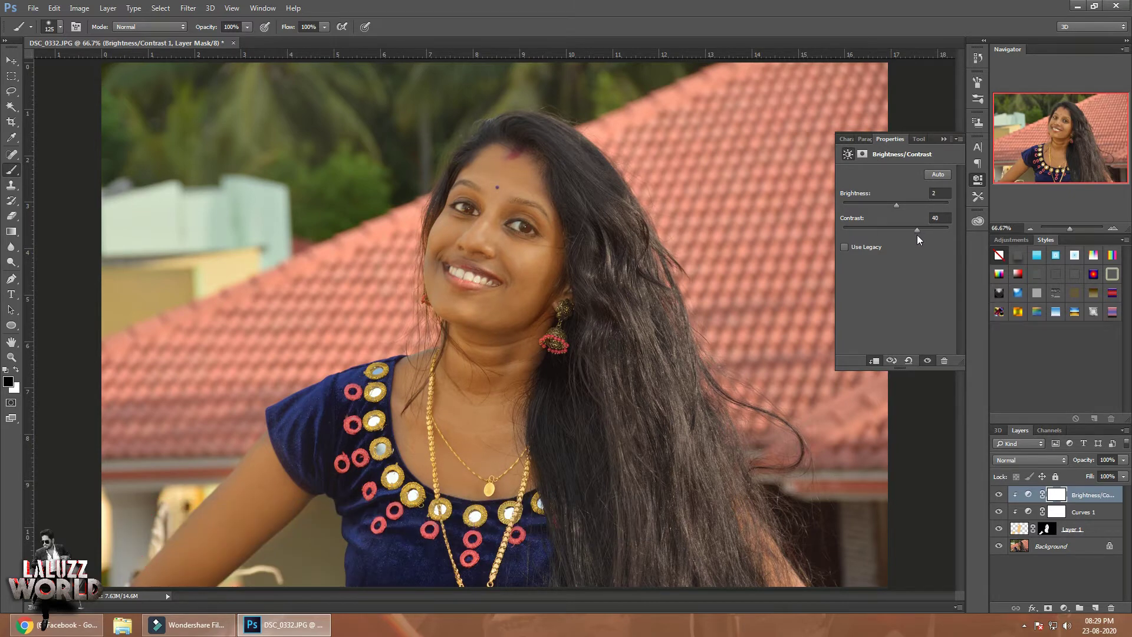
drag(917, 234, 916, 235)
Add a Levels layer with input white 250 and output white 215, then toggle Layer 1 to compare.
click(1064, 608)
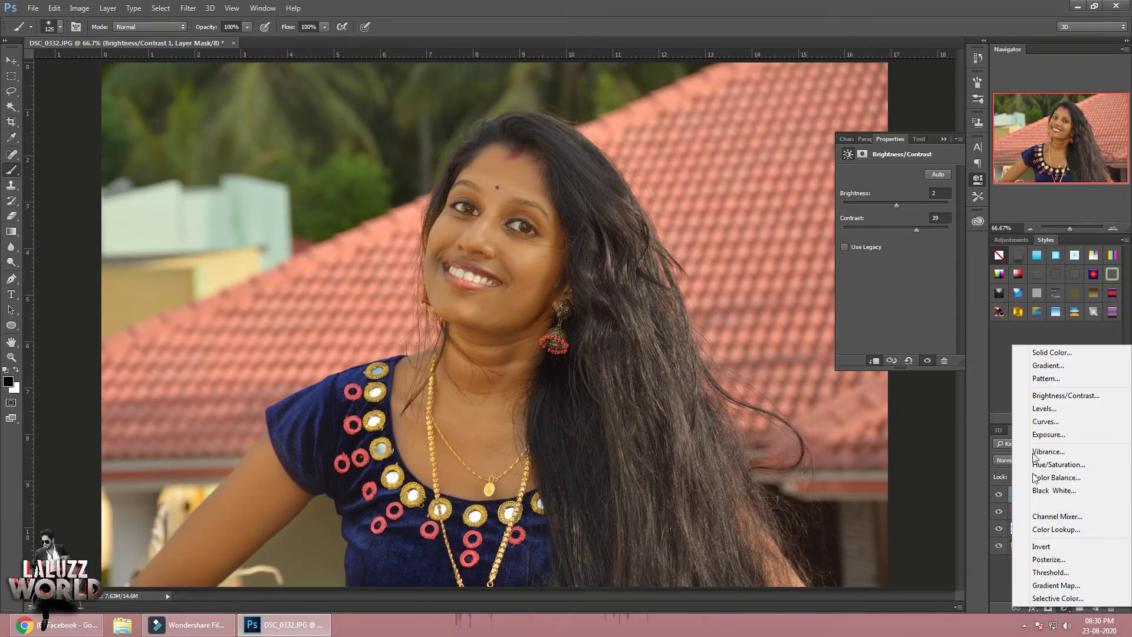
click(1045, 408)
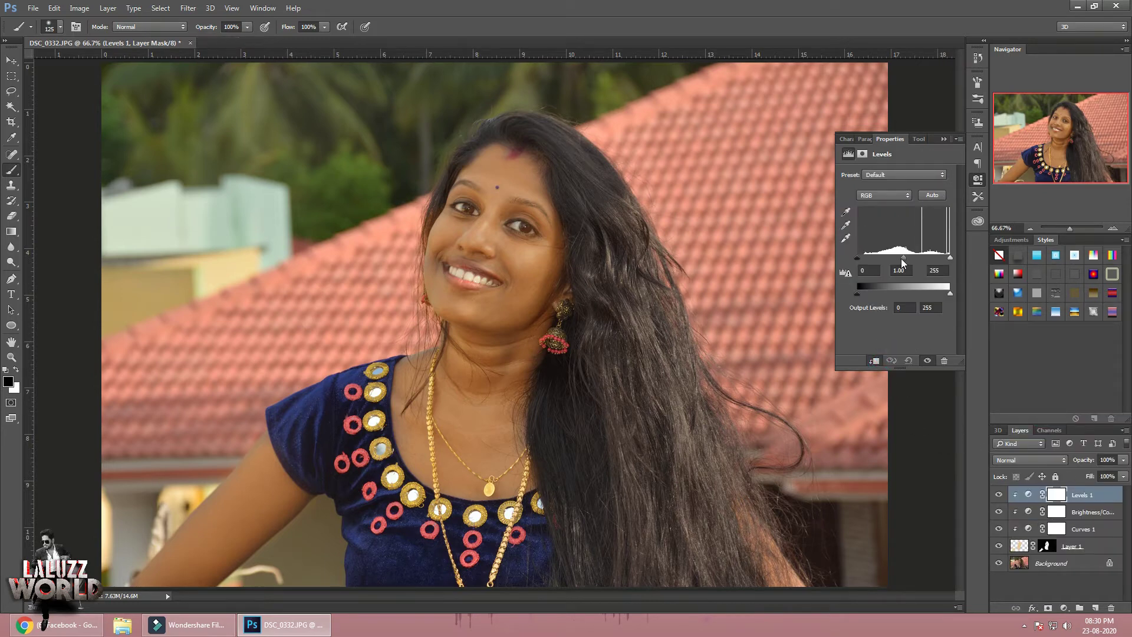
mouse_move(914, 258)
mouse_down()
mouse_move(903, 258)
mouse_move(949, 258)
mouse_move(937, 294)
mouse_up()
click(952, 294)
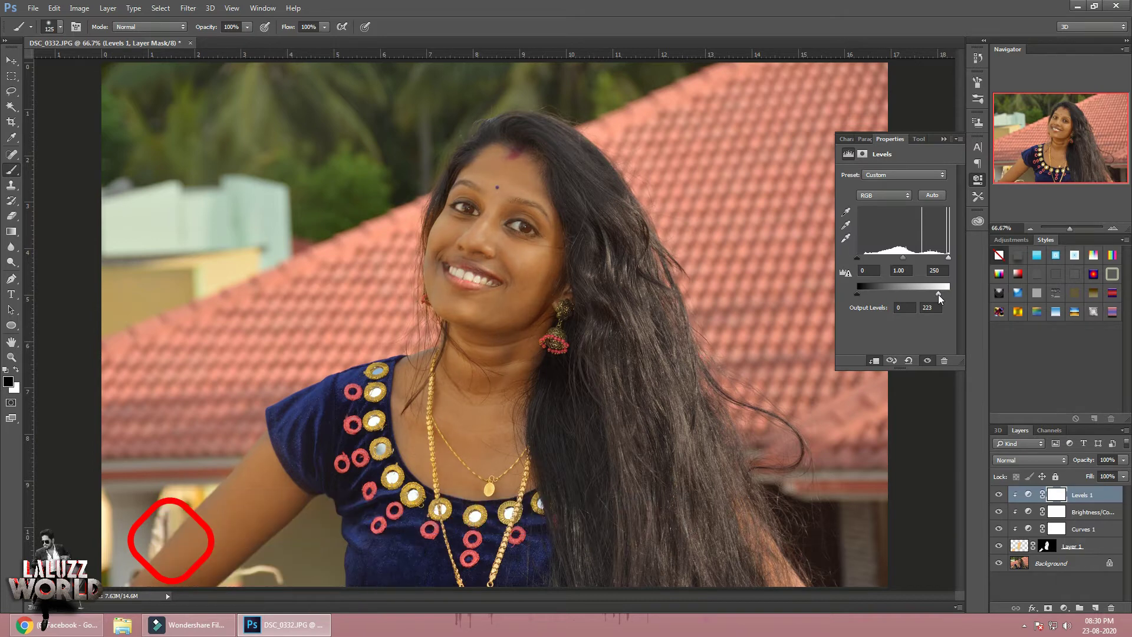
click(978, 180)
click(1000, 547)
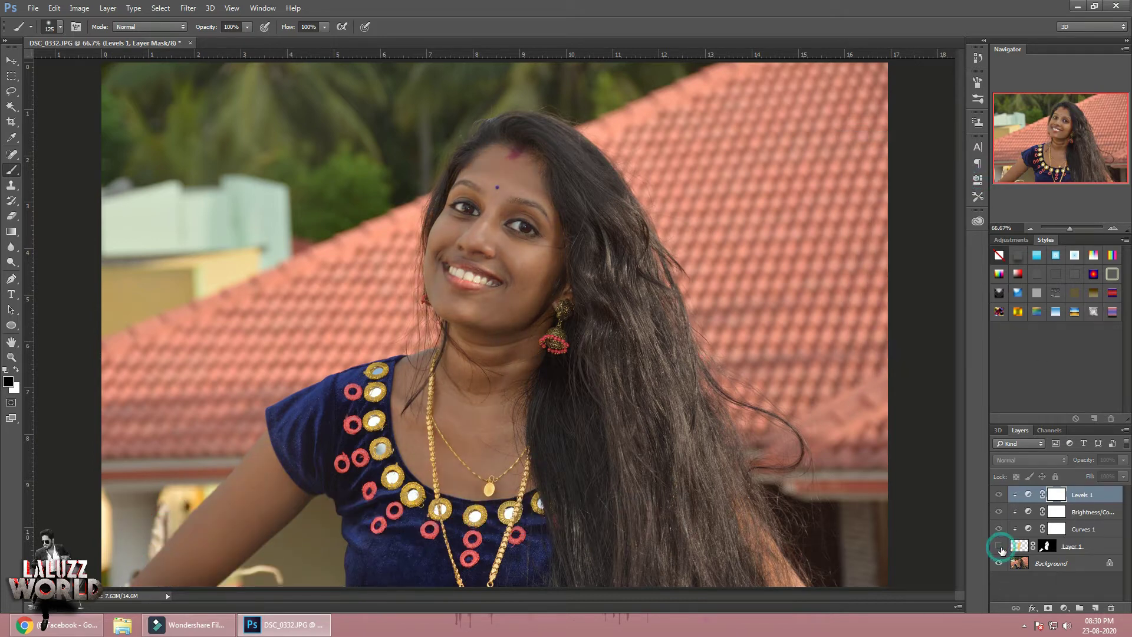
click(1000, 547)
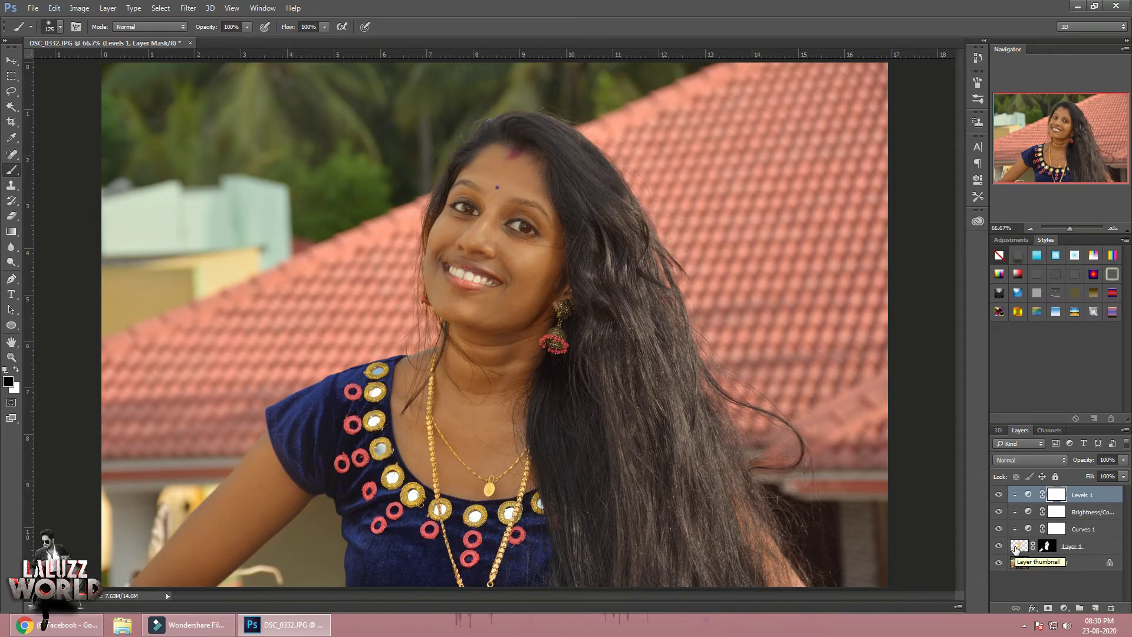
Mask Levels 1, then add a clipped Color Balance layer shifting shadows toward red.
click(1048, 608)
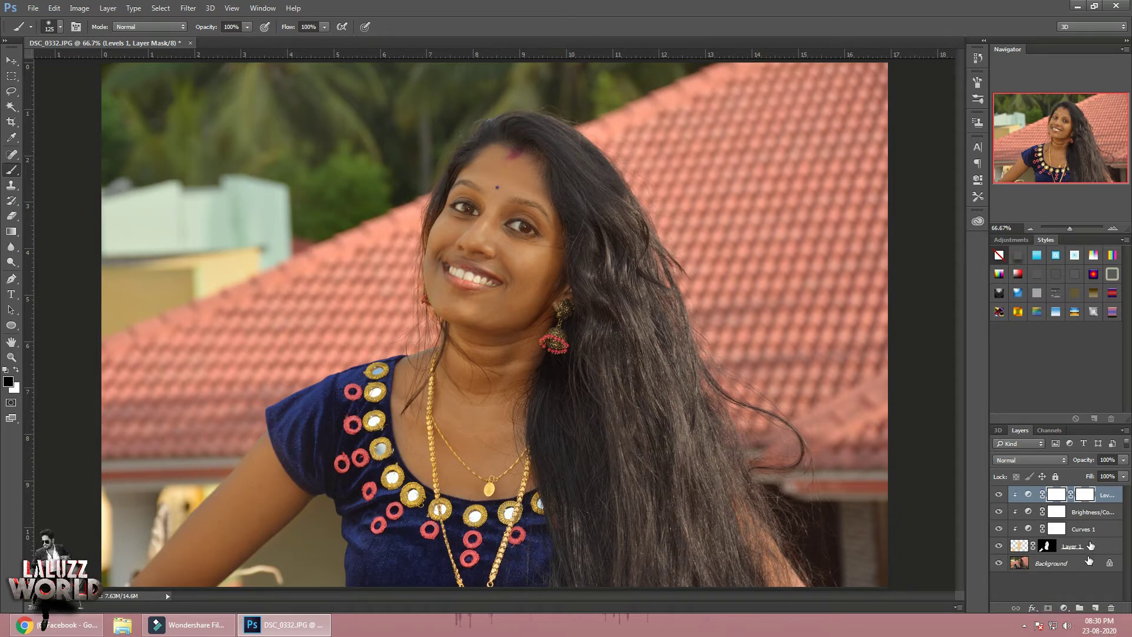
click(1064, 608)
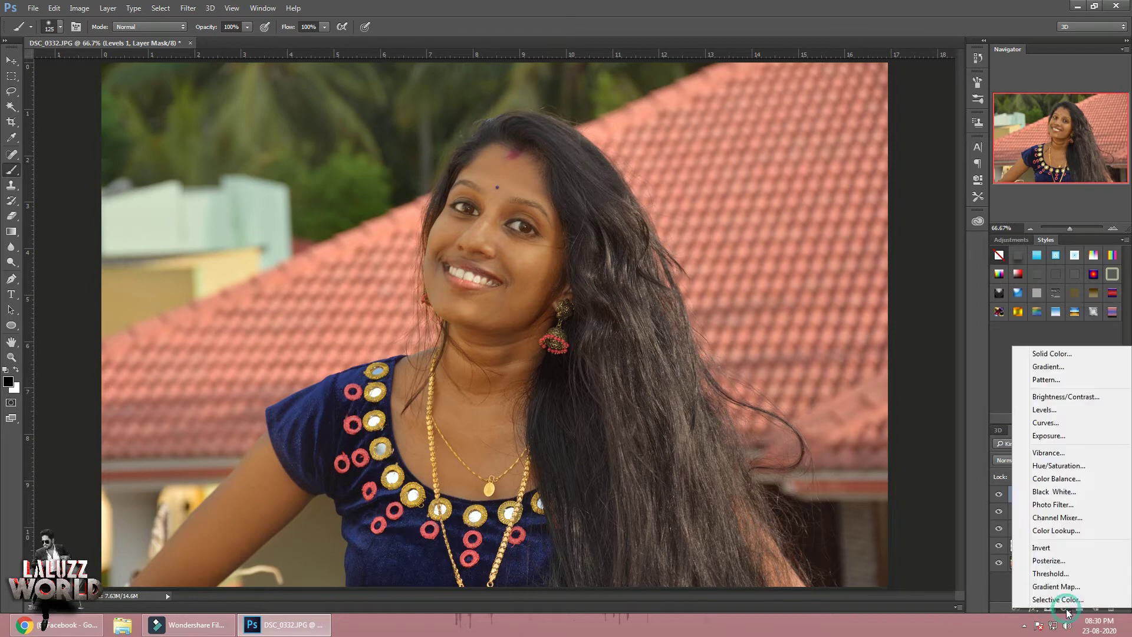
click(1056, 479)
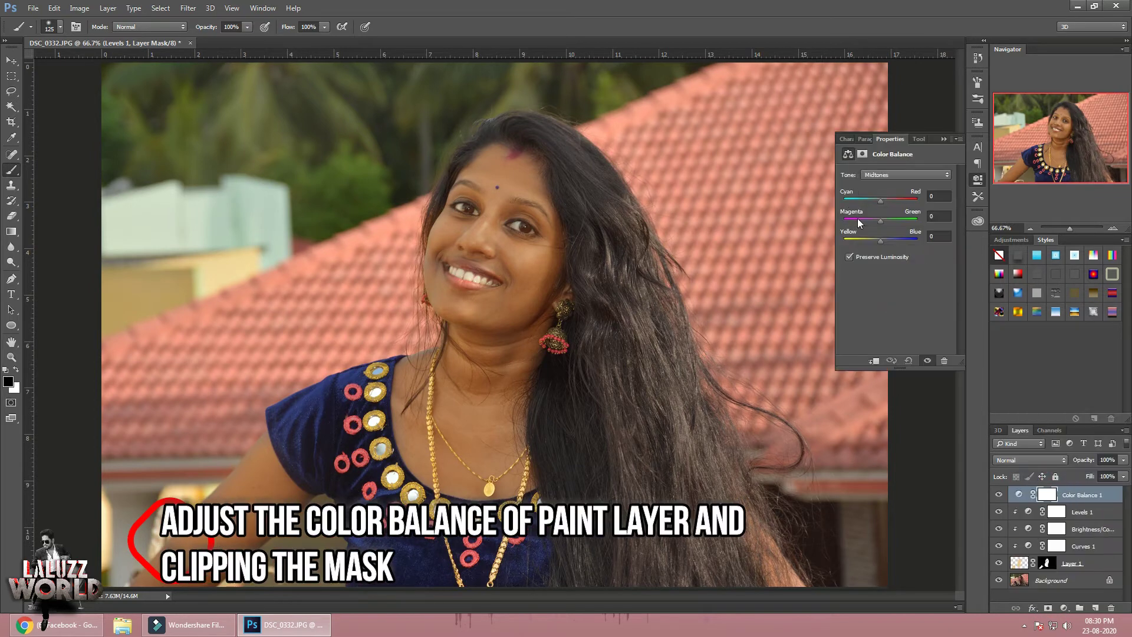
click(890, 173)
click(888, 182)
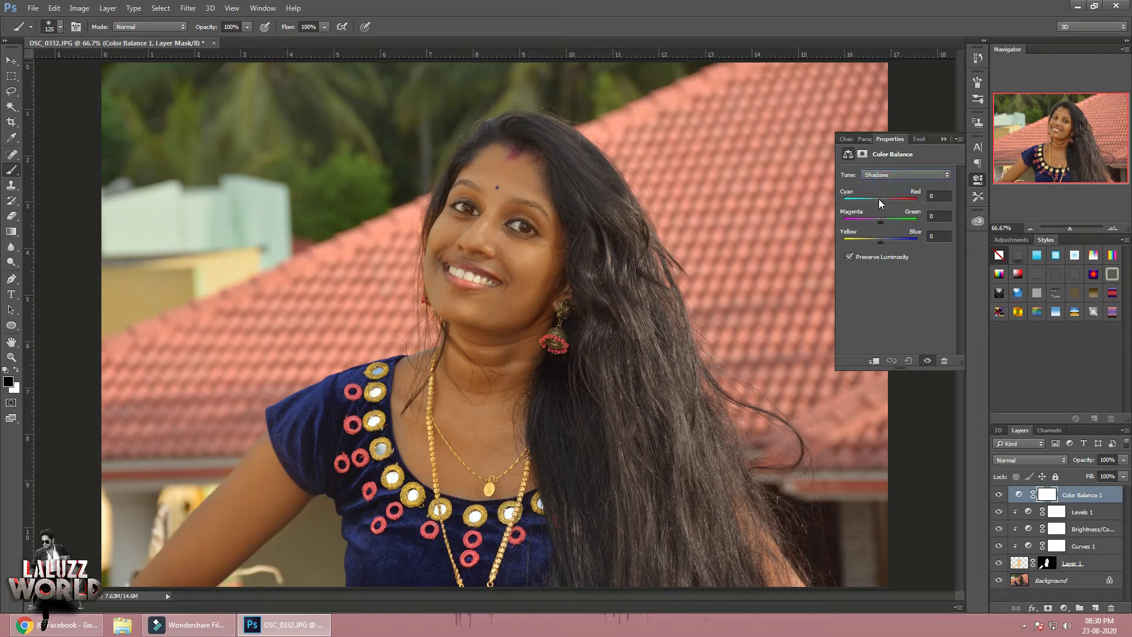
click(875, 361)
mouse_move(881, 201)
mouse_down()
mouse_move(876, 221)
mouse_move(892, 201)
mouse_up()
Set Color Balance midtones to -54, -8, +17 and add an empty Layer 2 on top.
click(915, 175)
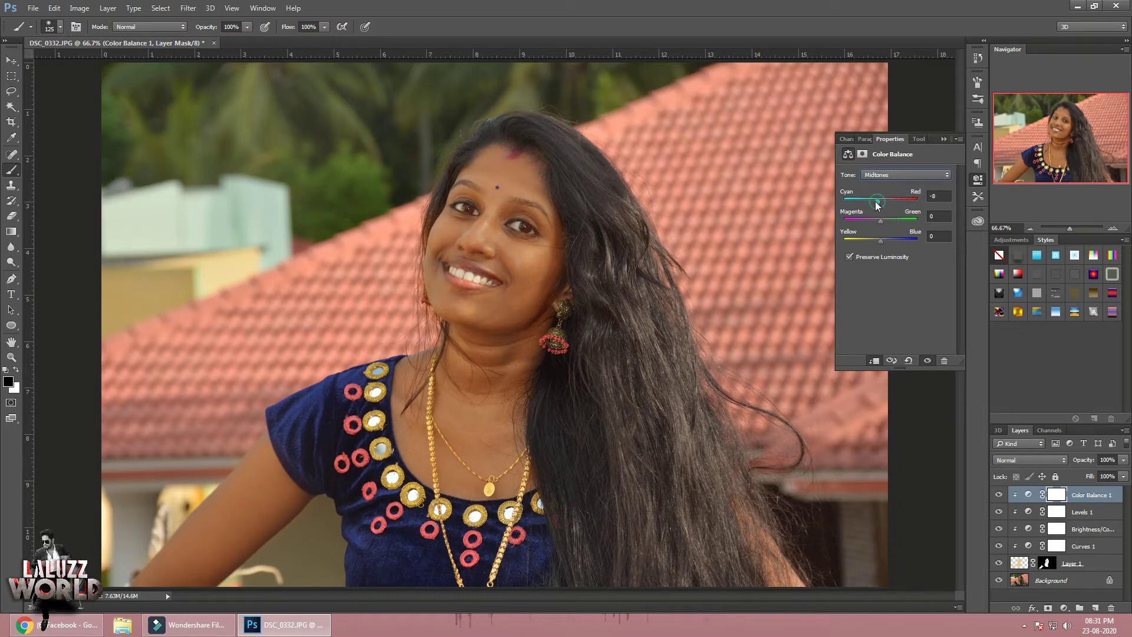
drag(880, 219, 890, 221)
click(978, 179)
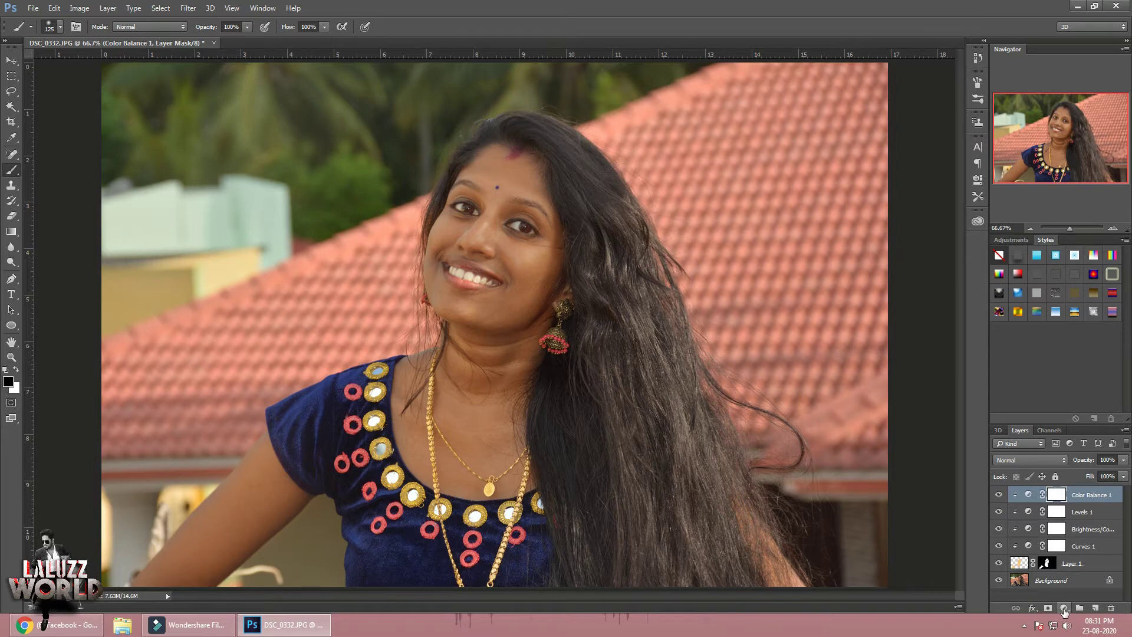
click(1096, 608)
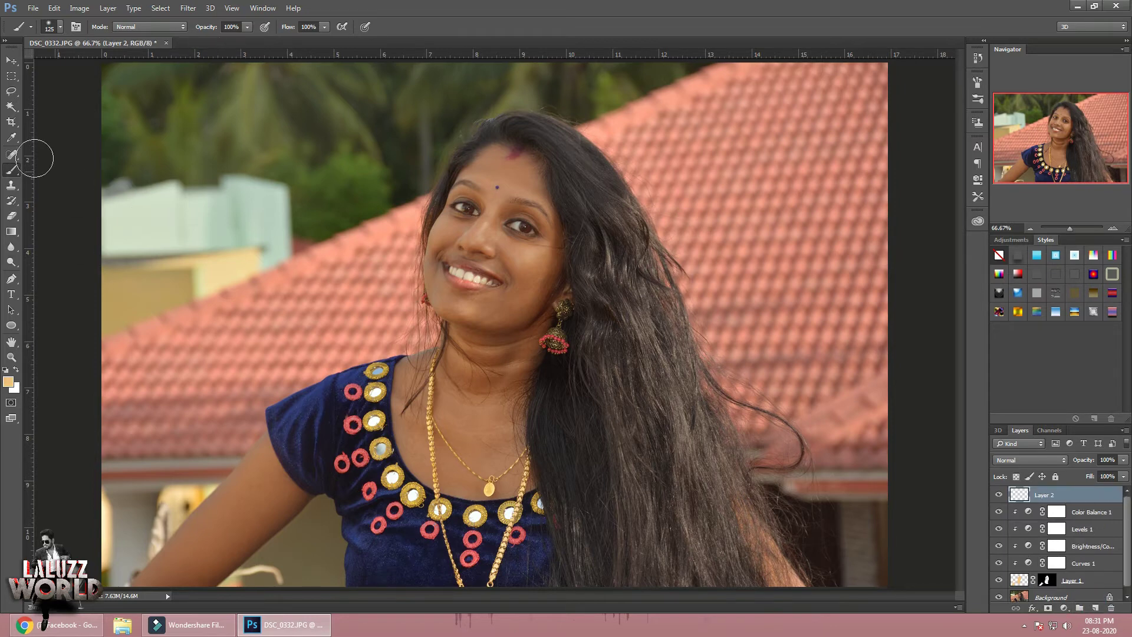
Fill Layer 2 with 50% gray.
click(11, 76)
right_click(442, 293)
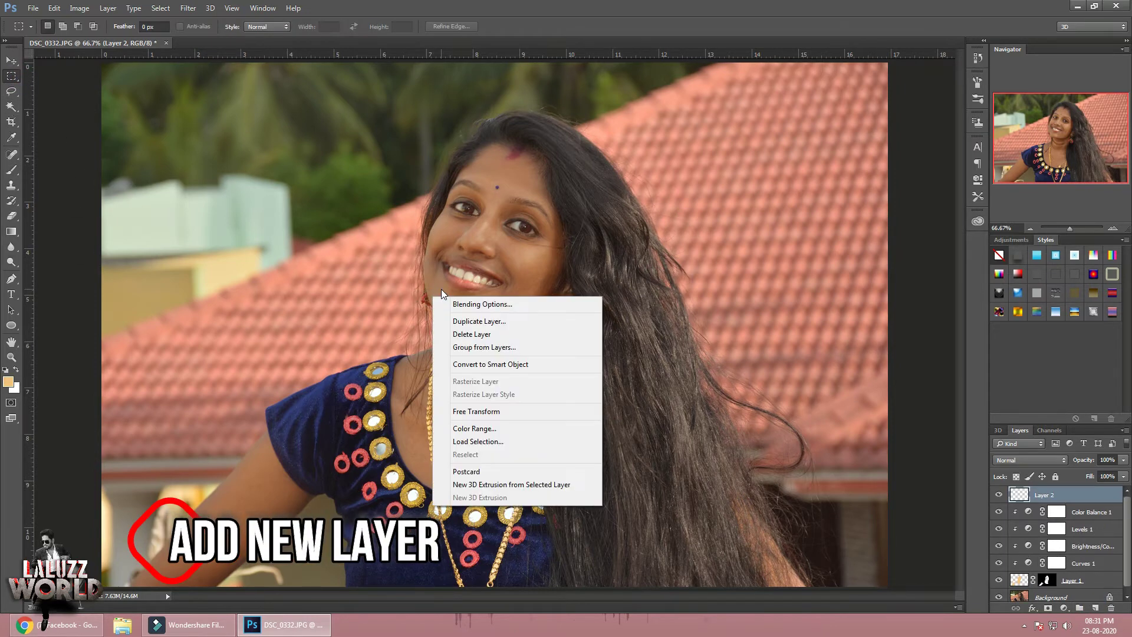
key(Escape)
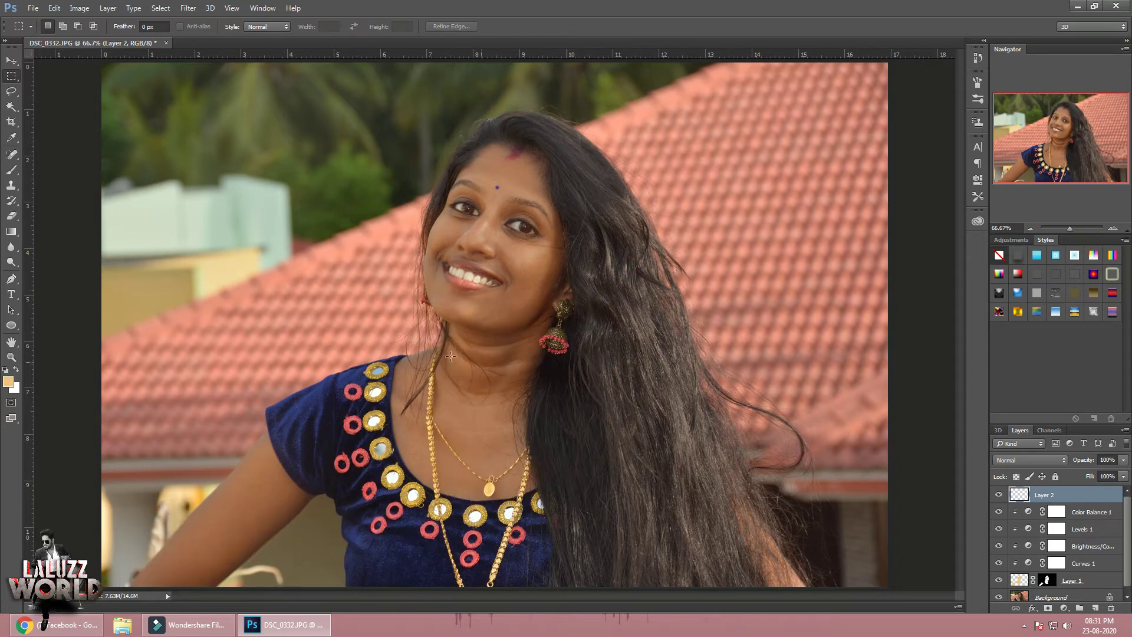
click(11, 60)
click(79, 8)
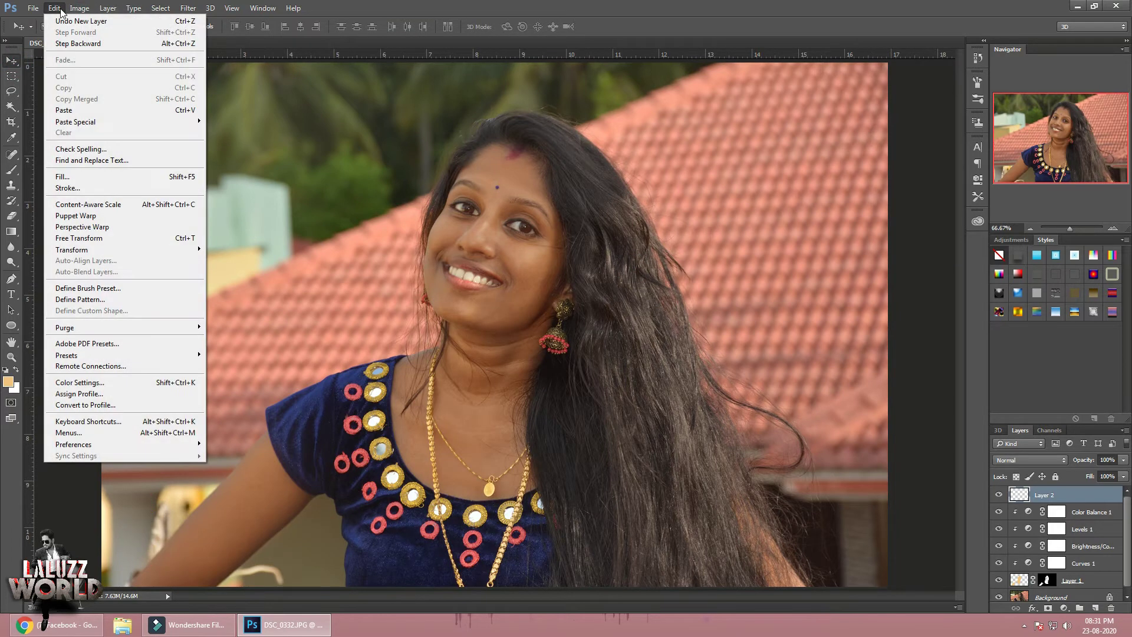
click(96, 178)
click(574, 181)
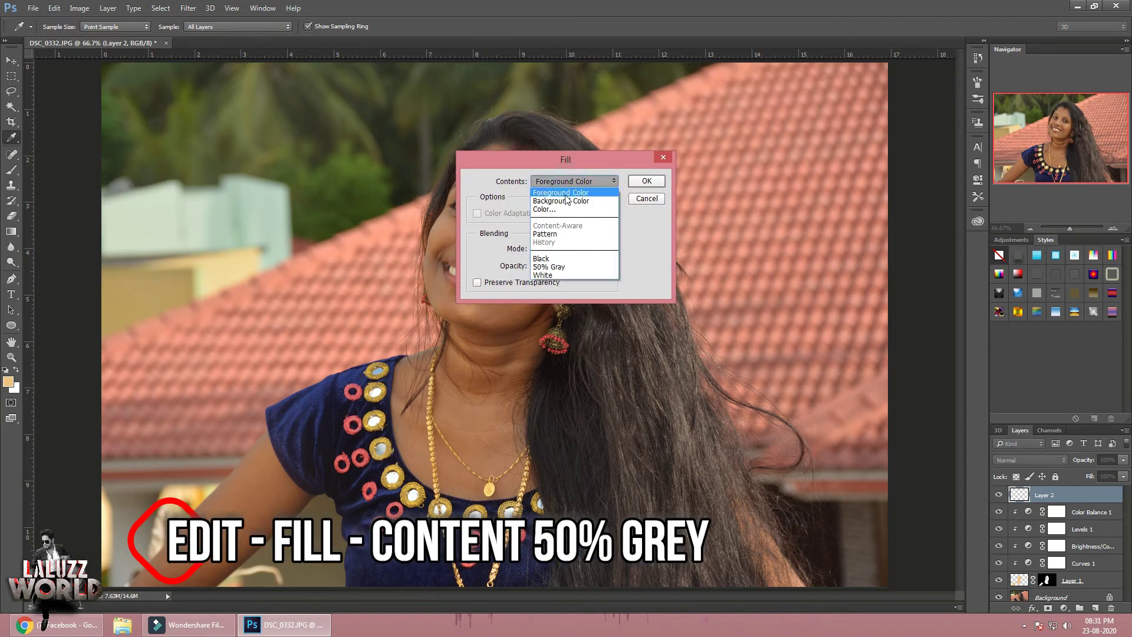
click(559, 267)
click(647, 180)
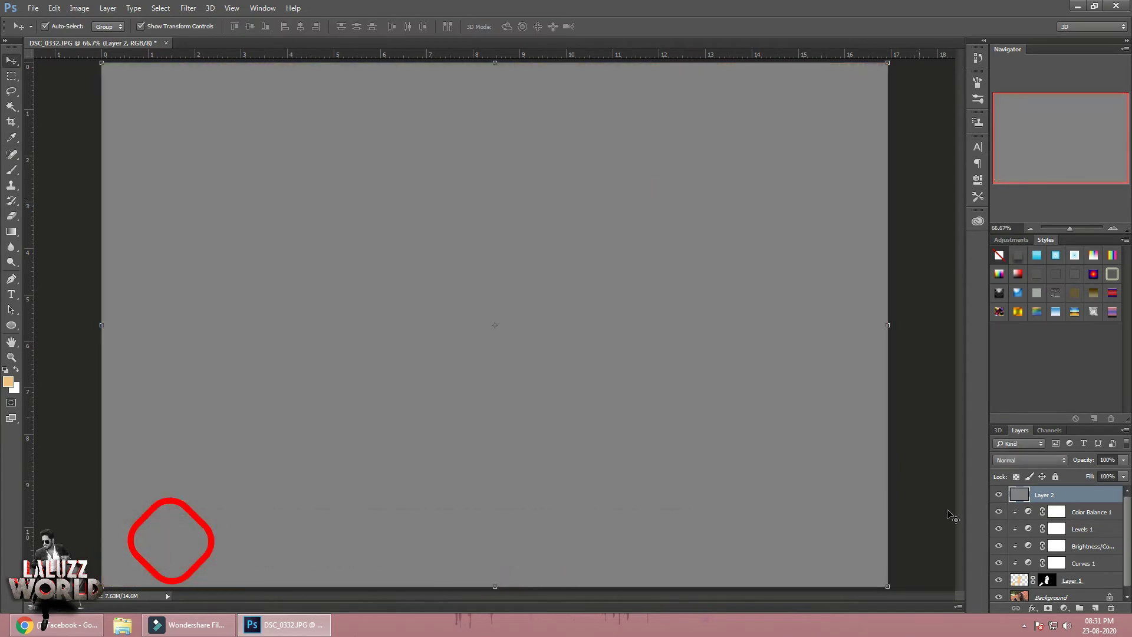
Set the gray Layer 2 to Soft Light and clip it to the layer below.
click(1043, 461)
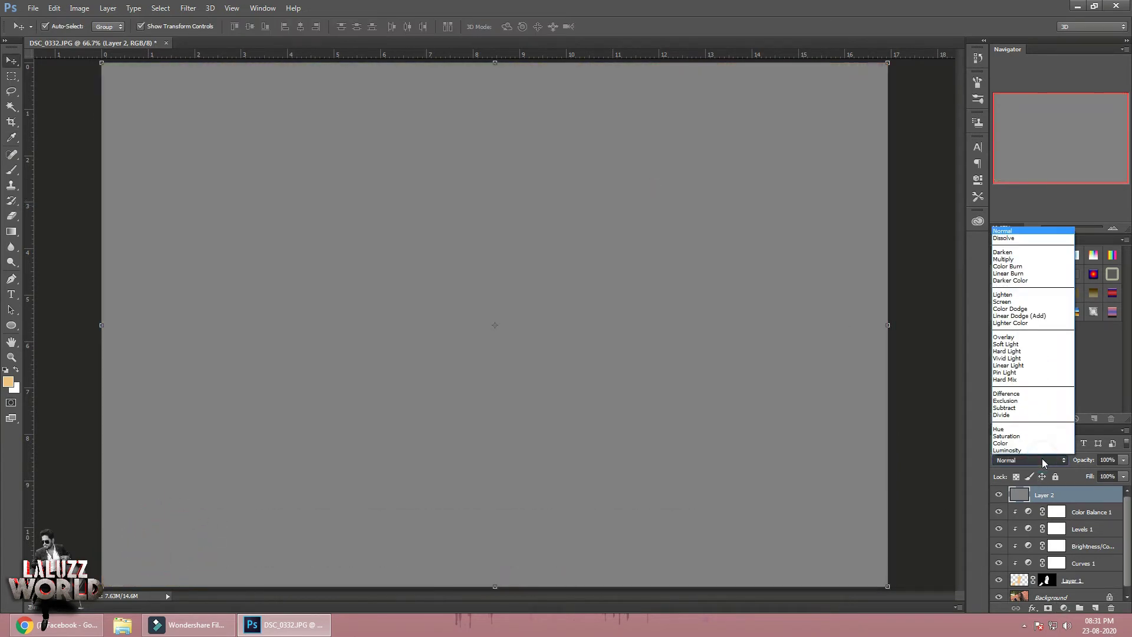
click(1007, 345)
click(1009, 461)
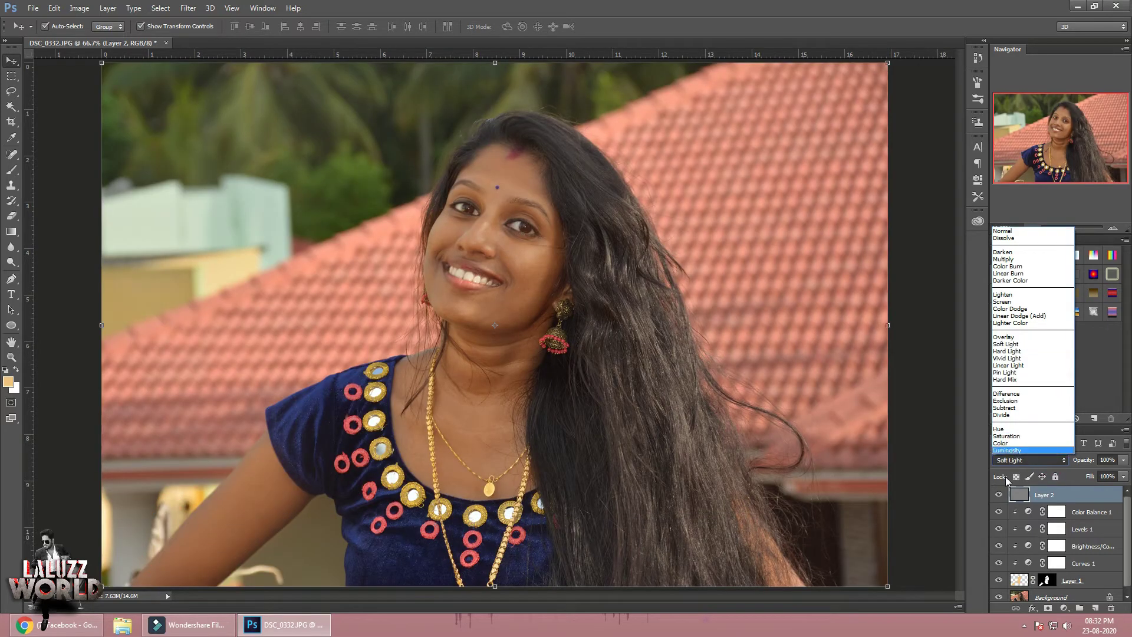
click(1043, 498)
right_click(1044, 495)
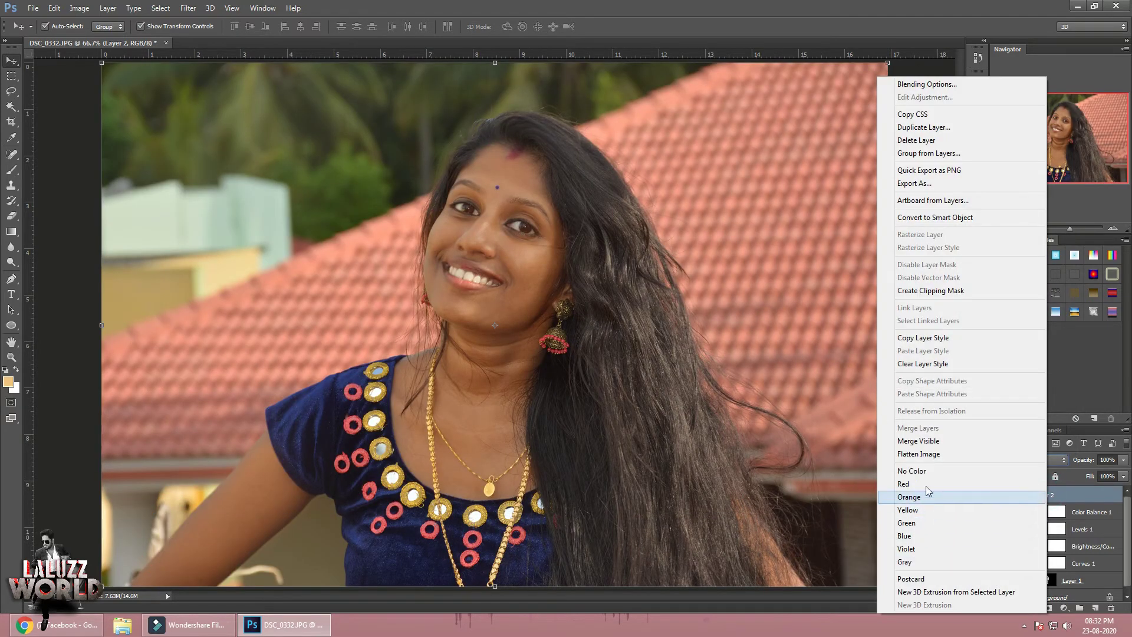
click(931, 291)
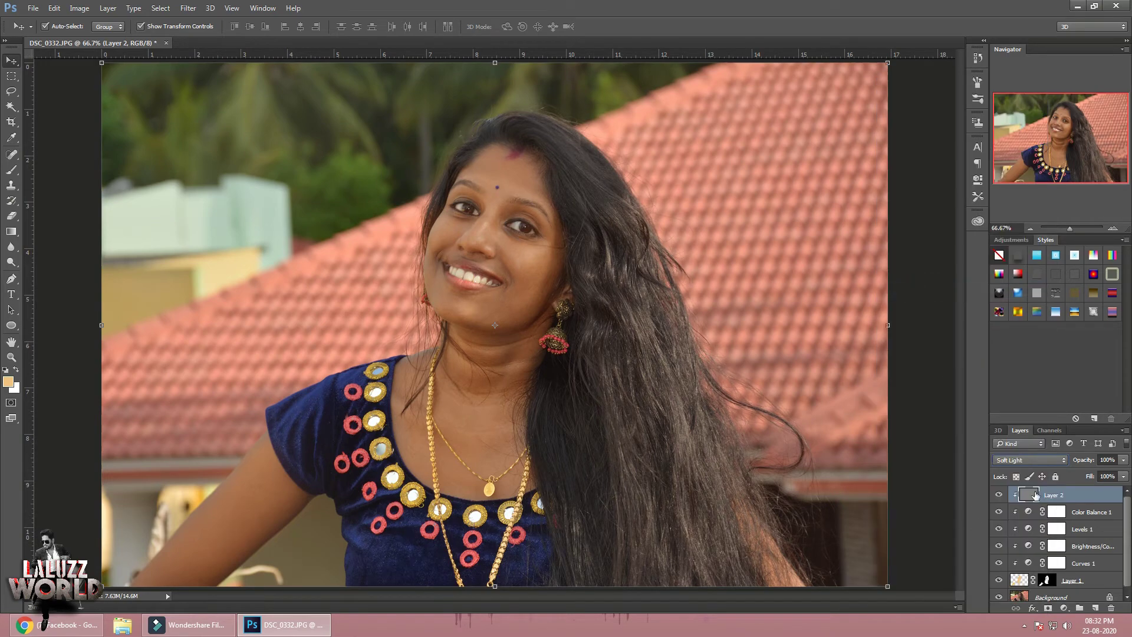
right_click(11, 262)
Burn the hair beside the neck and face and the cheek edge darker on Layer 2.
click(55, 272)
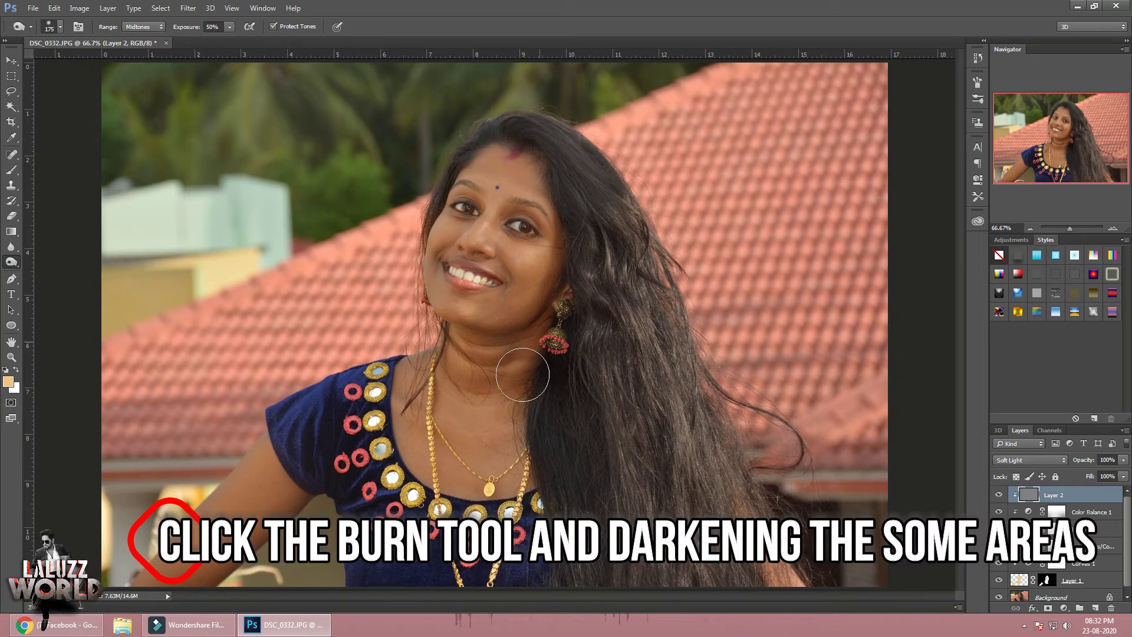
mouse_move(535, 385)
mouse_down()
mouse_move(543, 487)
mouse_move(540, 357)
mouse_up()
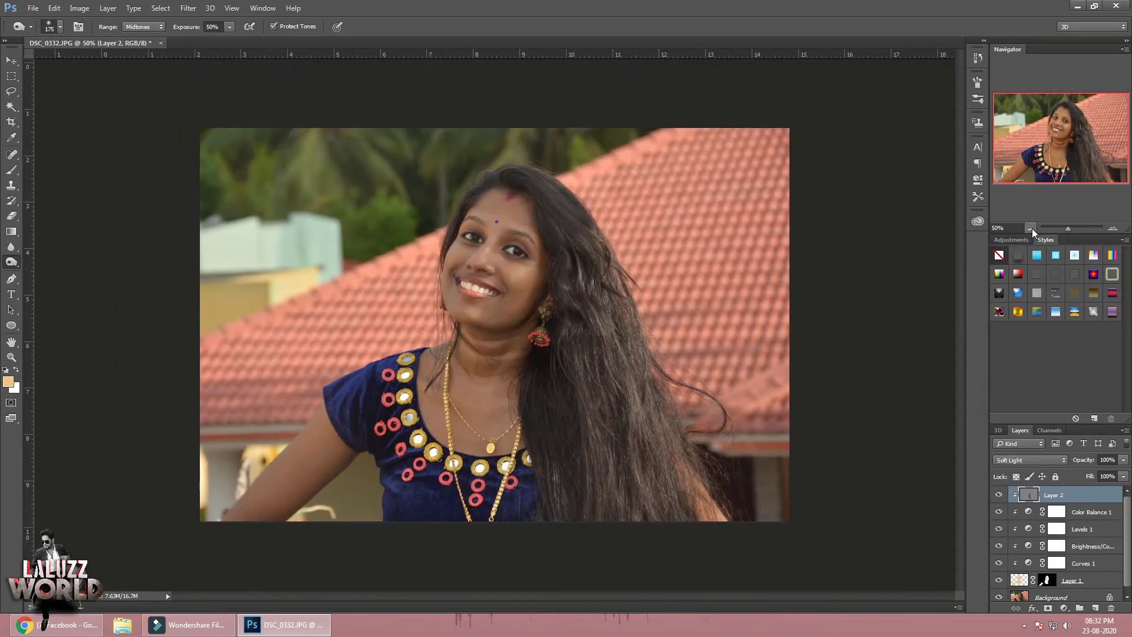
click(1031, 228)
drag(316, 492, 278, 519)
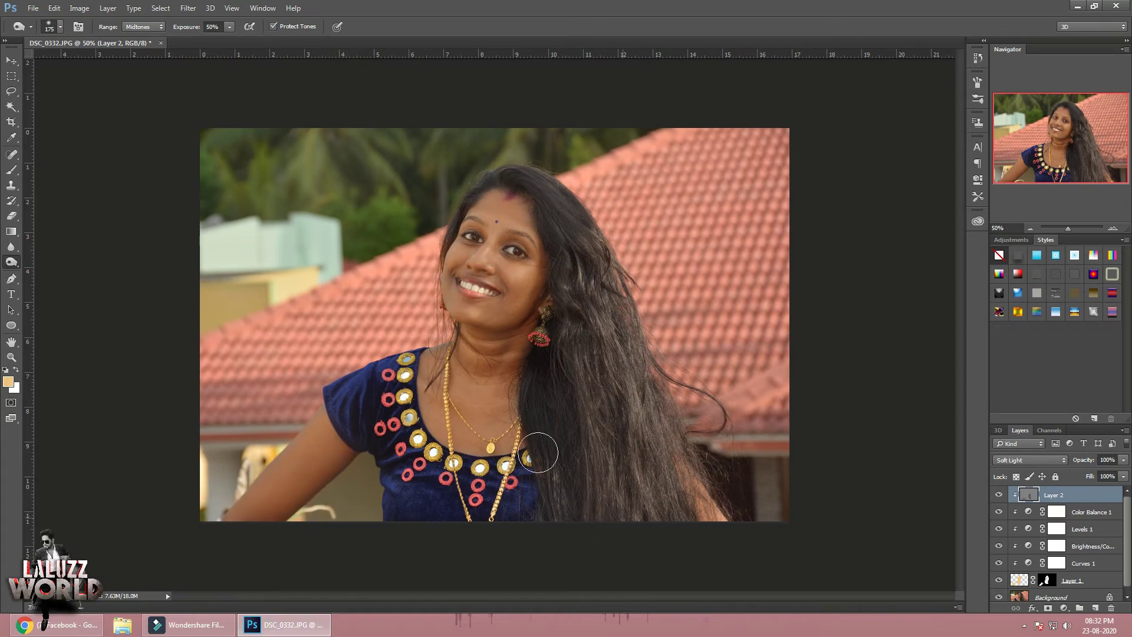
drag(557, 278, 559, 260)
drag(455, 238, 422, 295)
Toggle the layer off and on to compare the burning, then return to the Move tool.
click(998, 582)
click(998, 581)
click(998, 581)
click(12, 61)
click(877, 165)
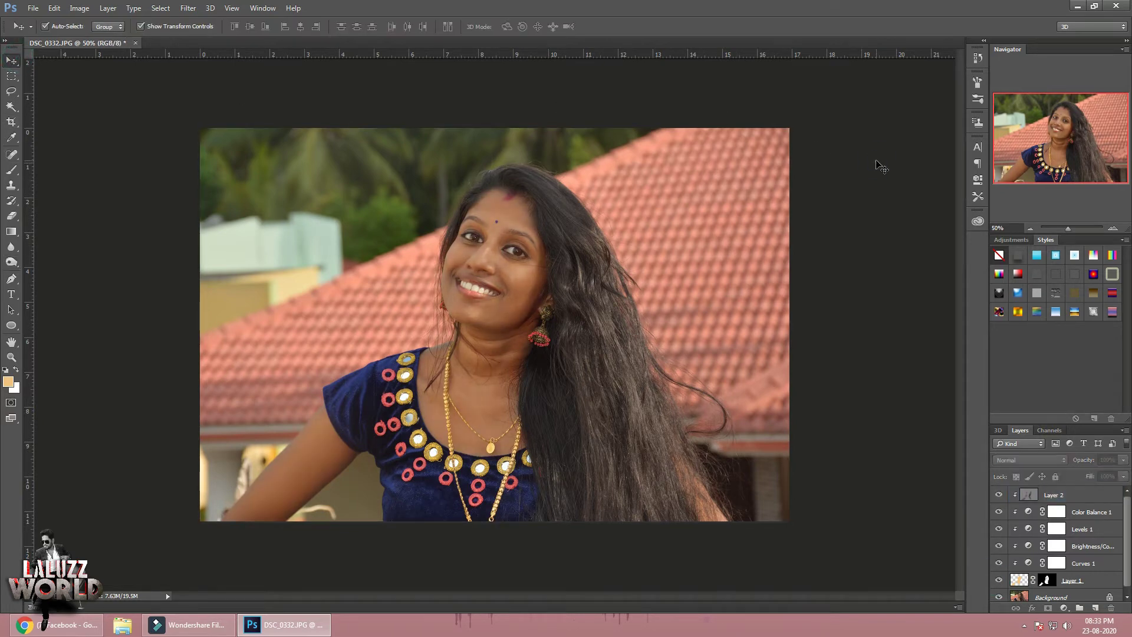
Zoom in on the face and stamp all visible layers into a new Layer 3.
click(1113, 229)
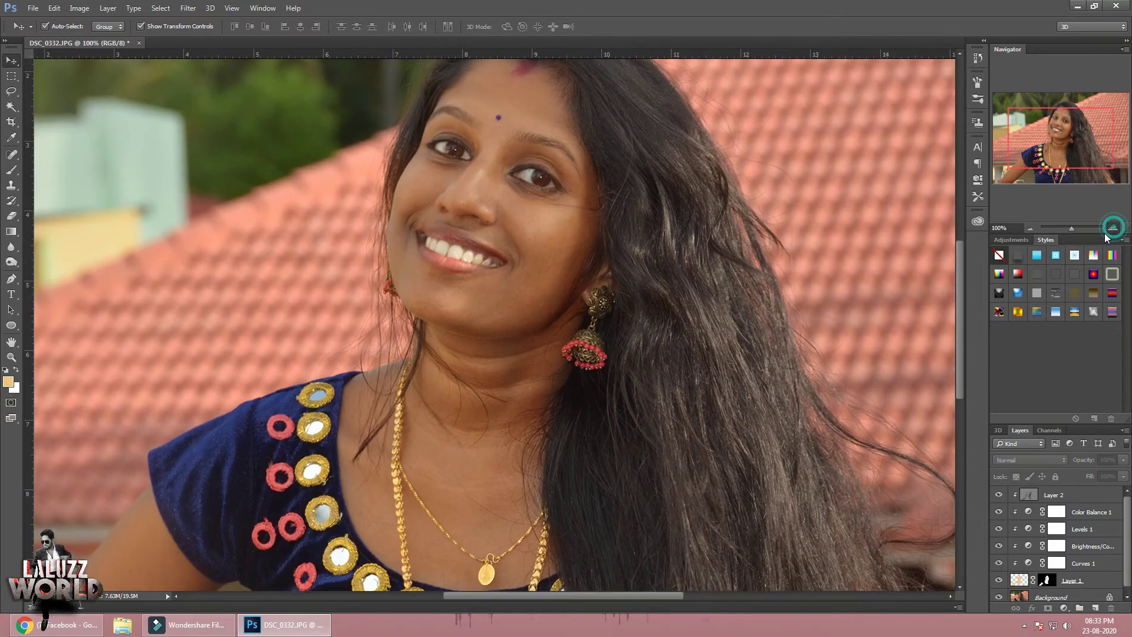
click(1114, 228)
scroll(576, 336, up, 2)
scroll(577, 336, up, 3)
scroll(576, 336, up, 3)
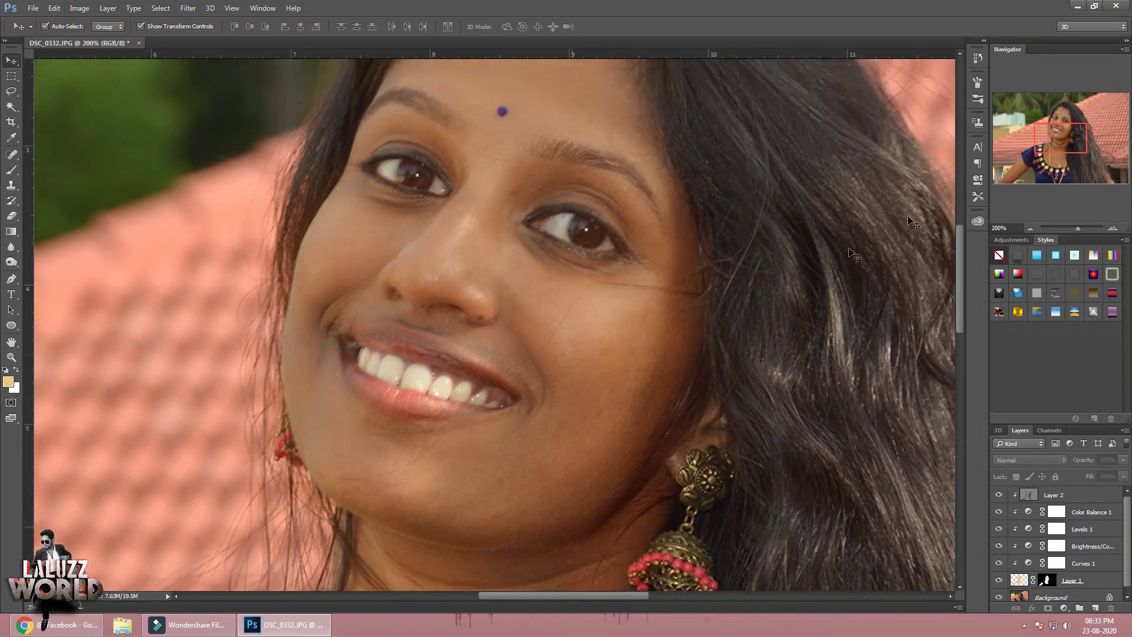
scroll(576, 336, up, 3)
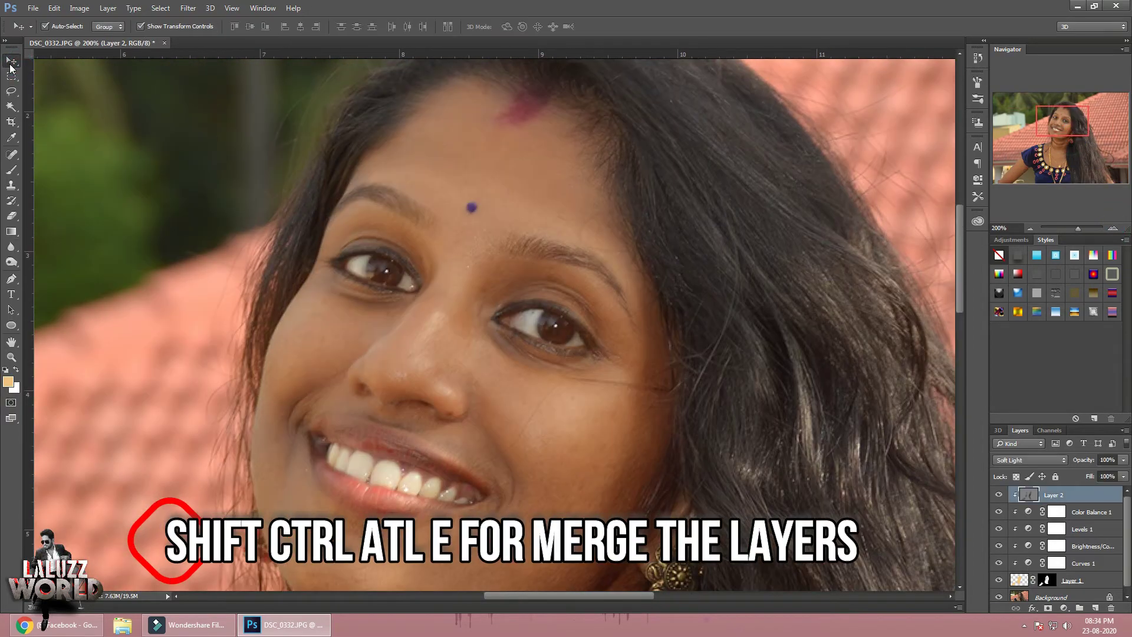
key(ctrl+shift+alt+e)
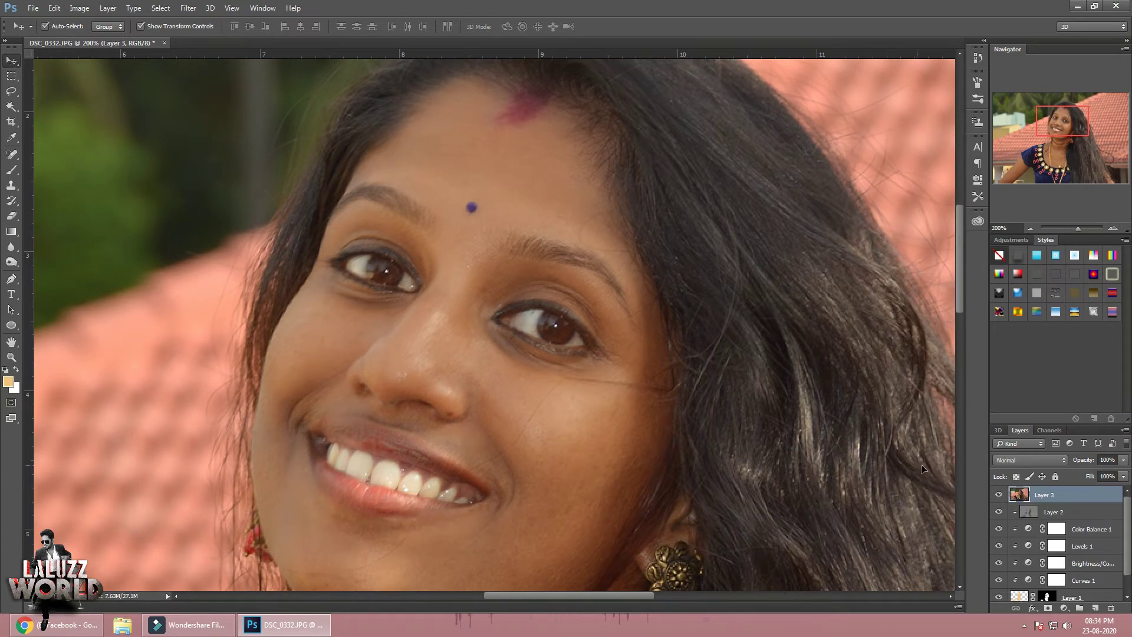
Apply a Surface Blur with radius 3 and threshold 21 to Layer 3.
click(188, 8)
mouse_move(193, 138)
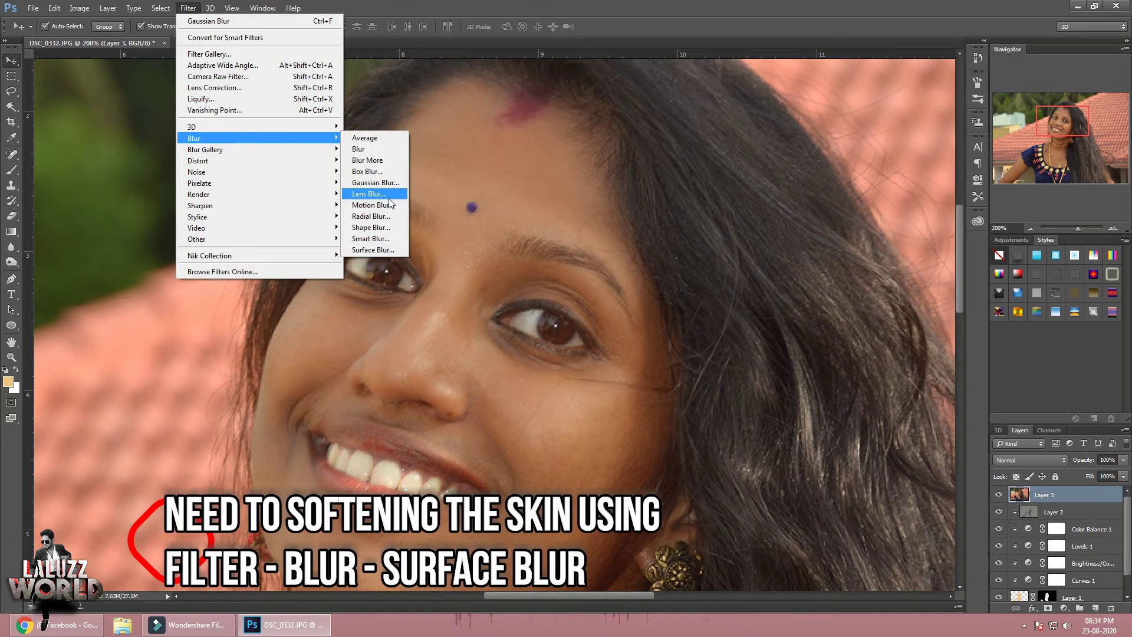
click(382, 254)
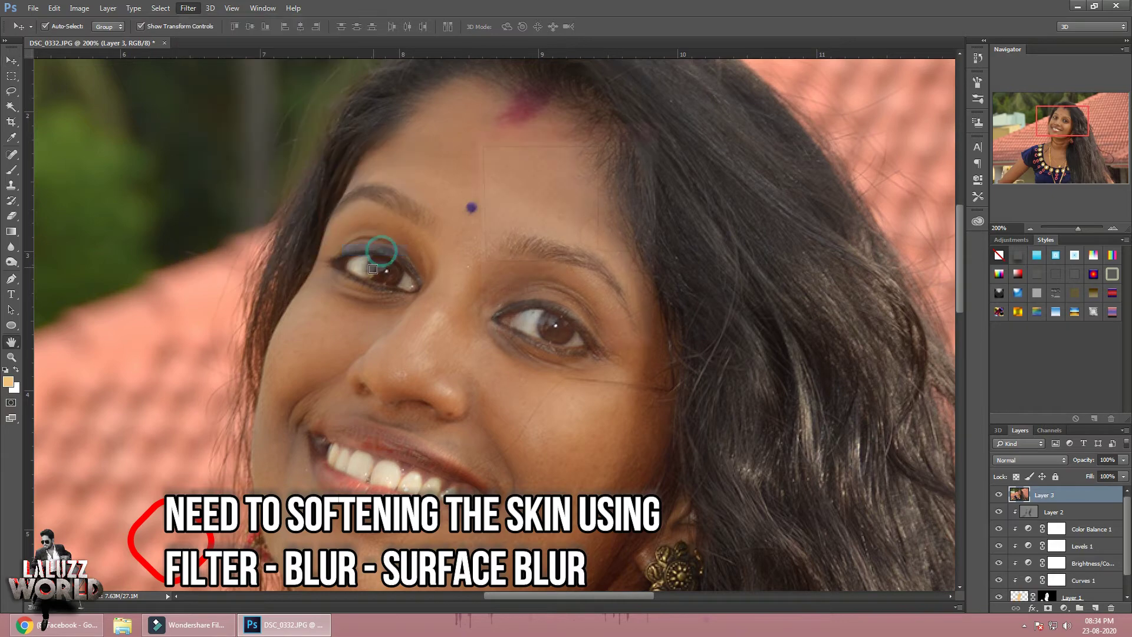
click(491, 320)
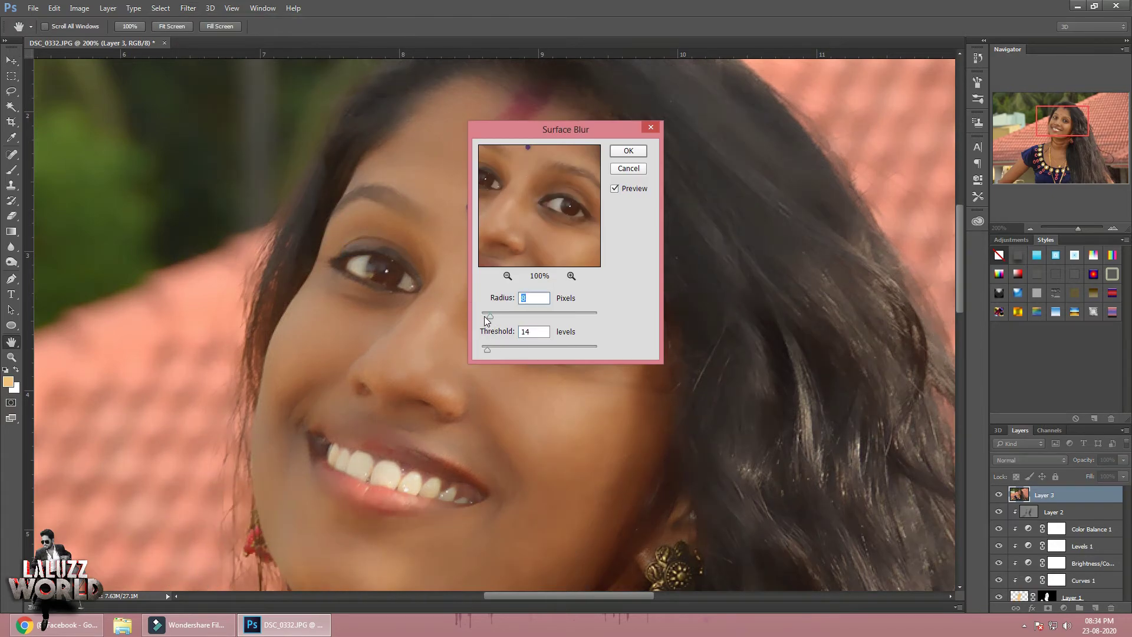
click(628, 151)
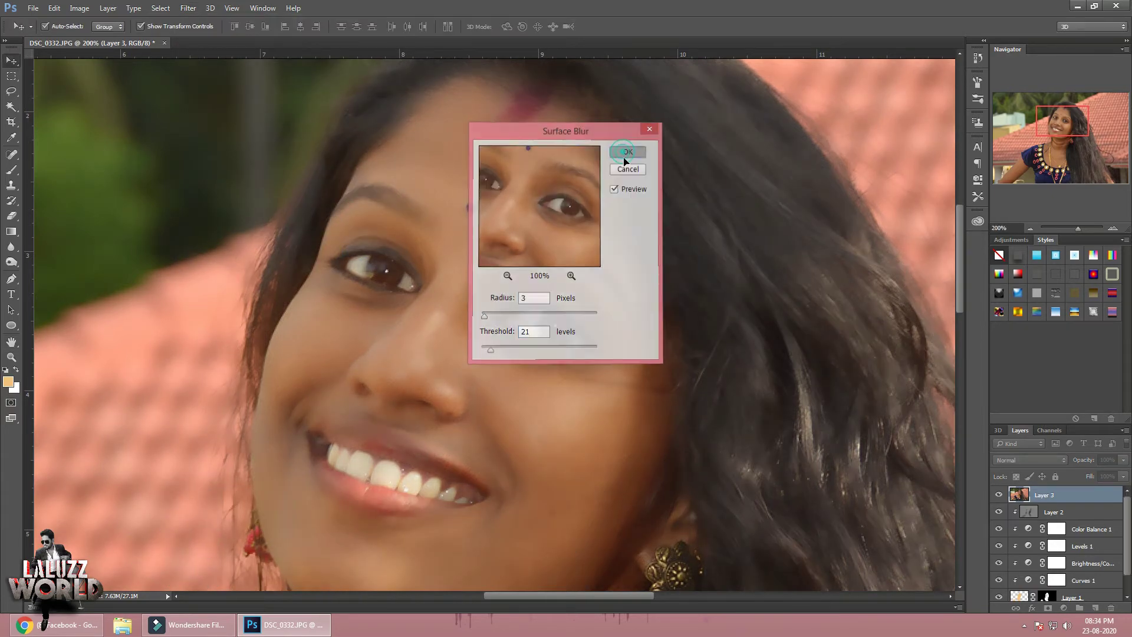
Add an inverted black mask to Layer 3 and set up a white brush at 32% opacity.
click(1047, 609)
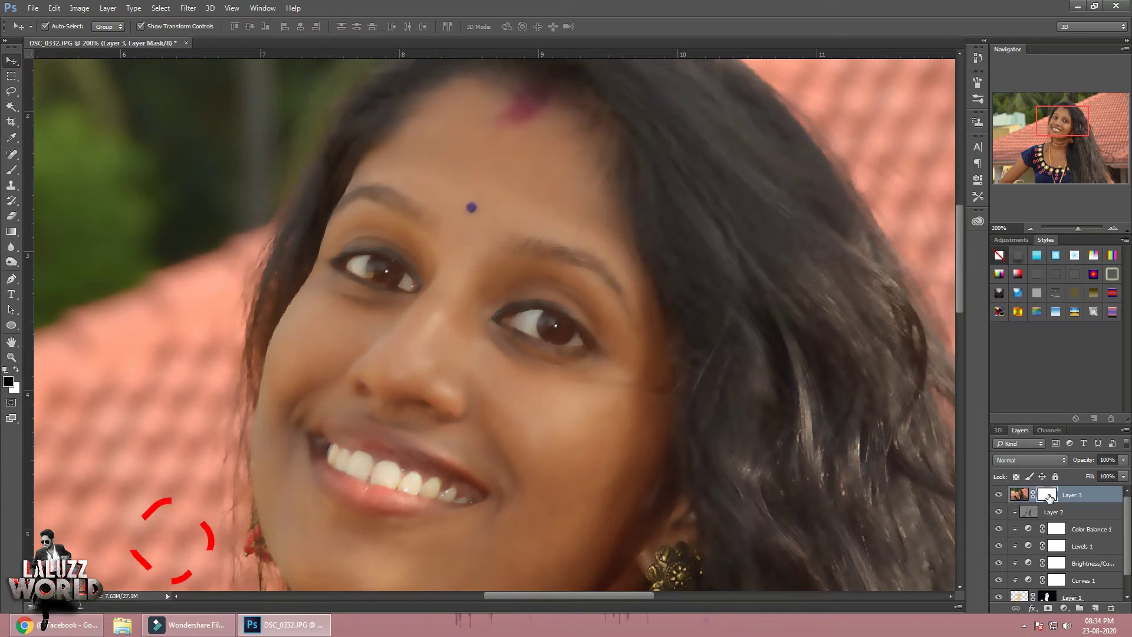
click(931, 310)
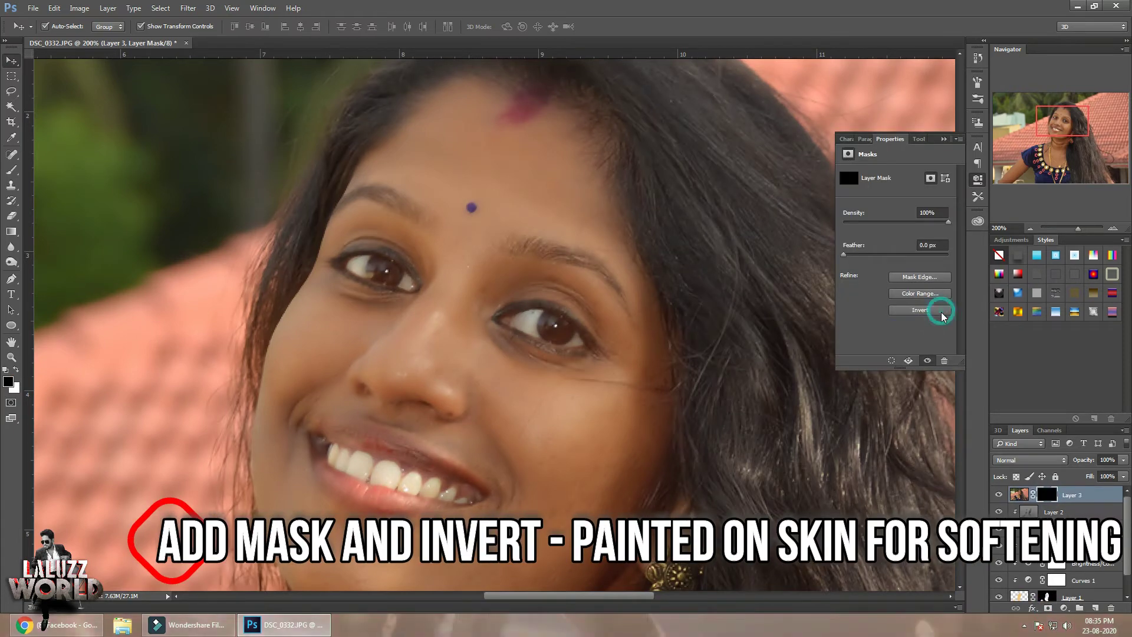
click(977, 179)
key(b)
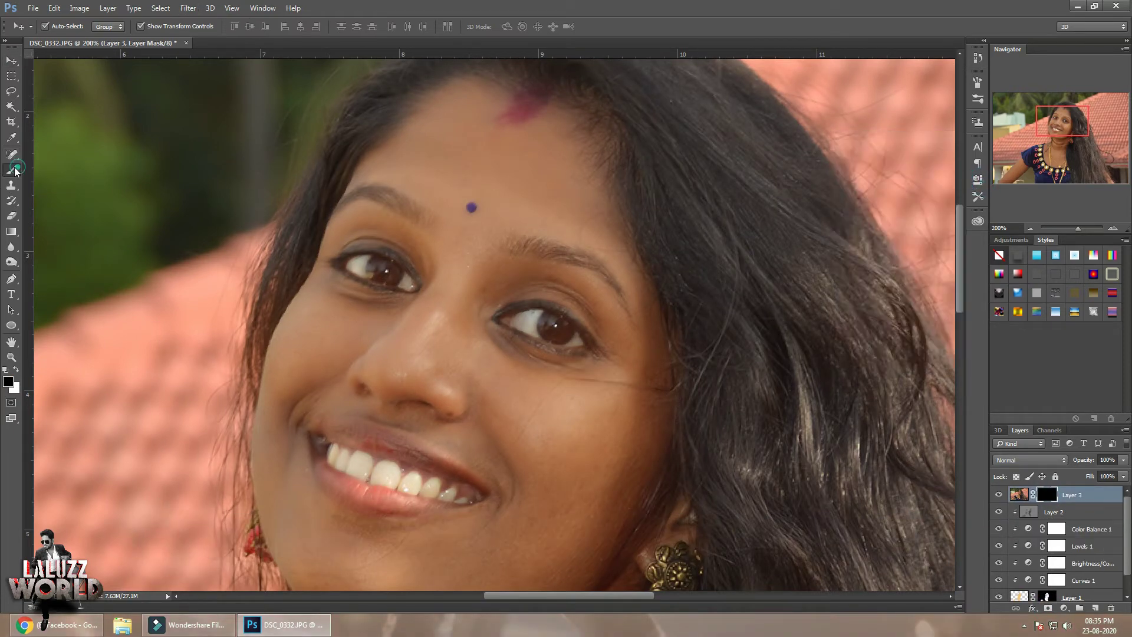
click(17, 371)
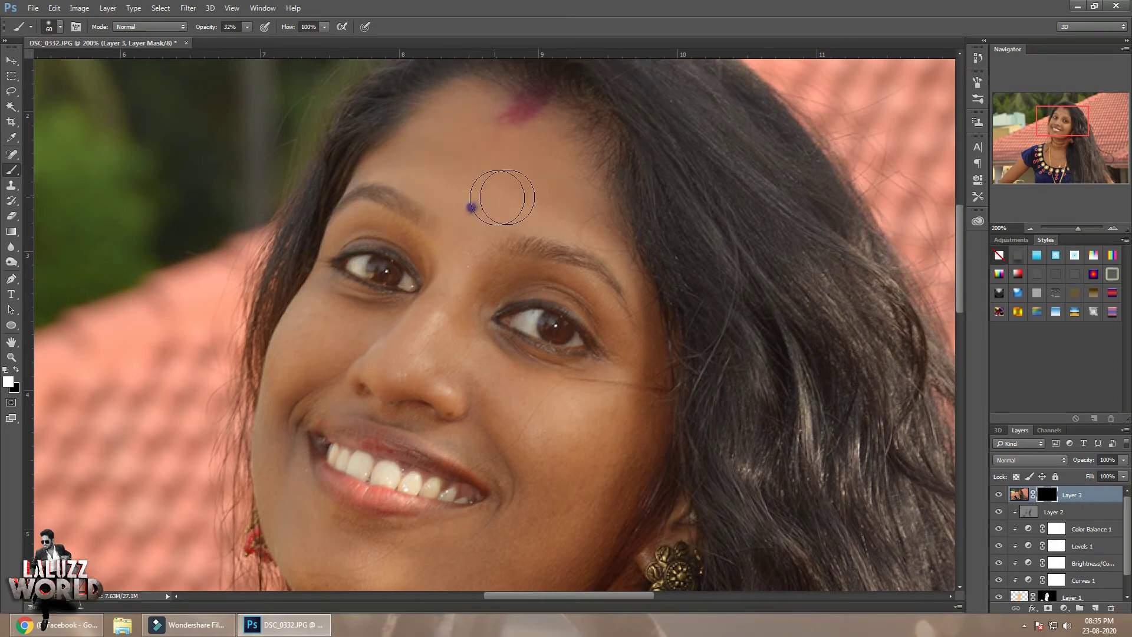
Paint the blur onto the forehead, shrinking the brush to 25 px.
drag(447, 167, 579, 214)
key(bracketleft)
key(bracketleft)
key(bracketleft)
click(17, 369)
scroll(259, 271, down, 1)
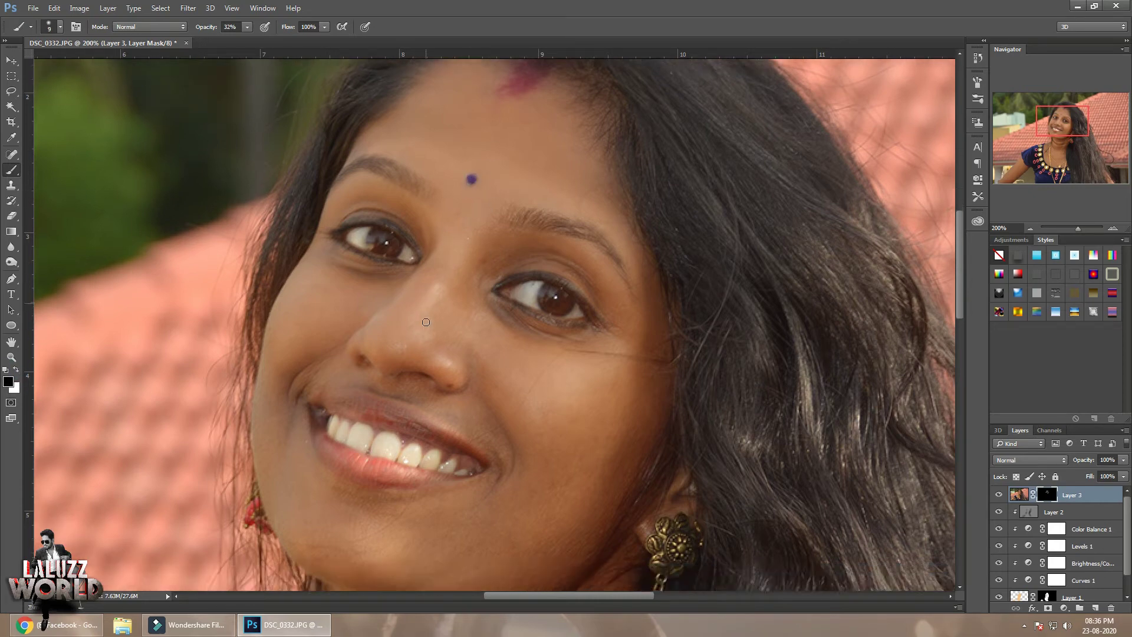
scroll(426, 322, down, 2)
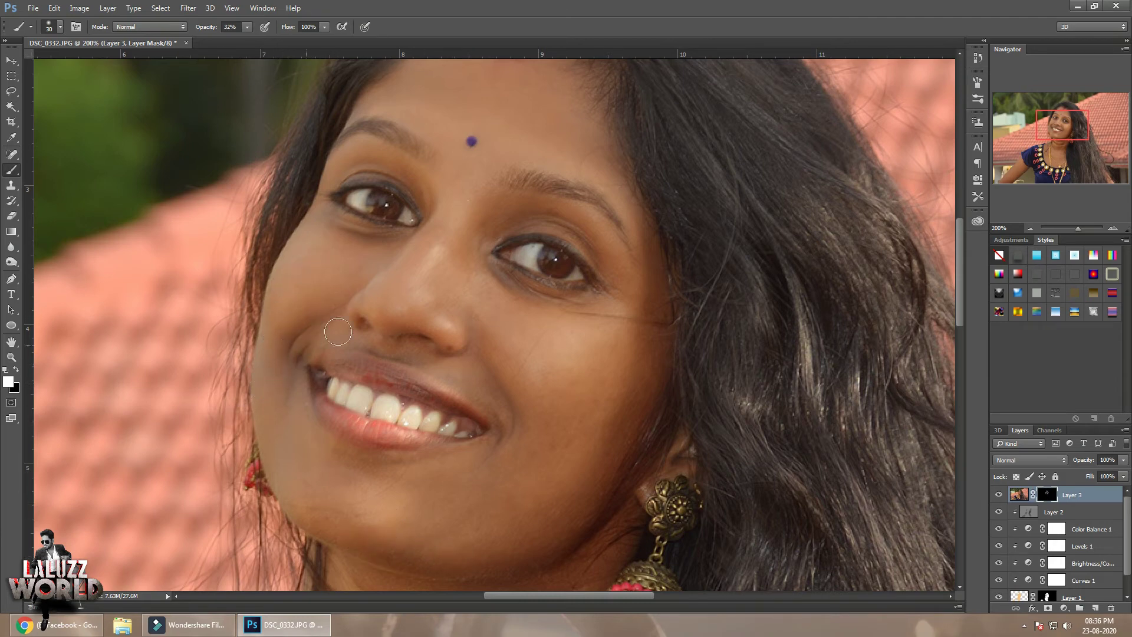
Brush the skin softening onto the neck and chest areas.
scroll(338, 332, down, 2)
scroll(413, 354, down, 3)
scroll(484, 378, down, 2)
scroll(507, 354, down, 2)
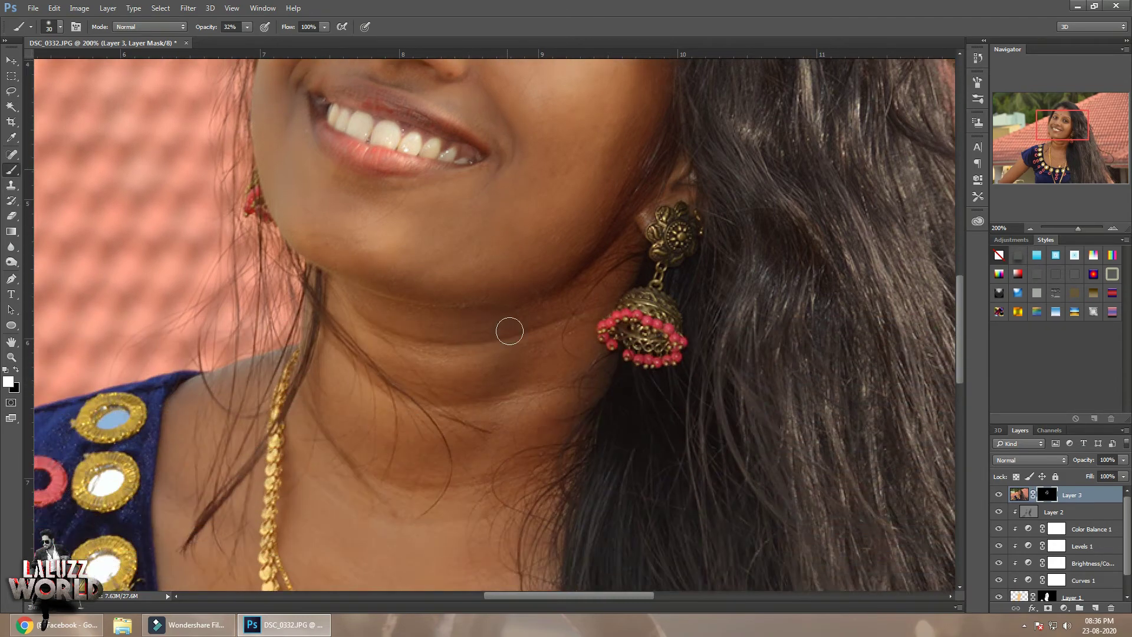
scroll(509, 331, down, 2)
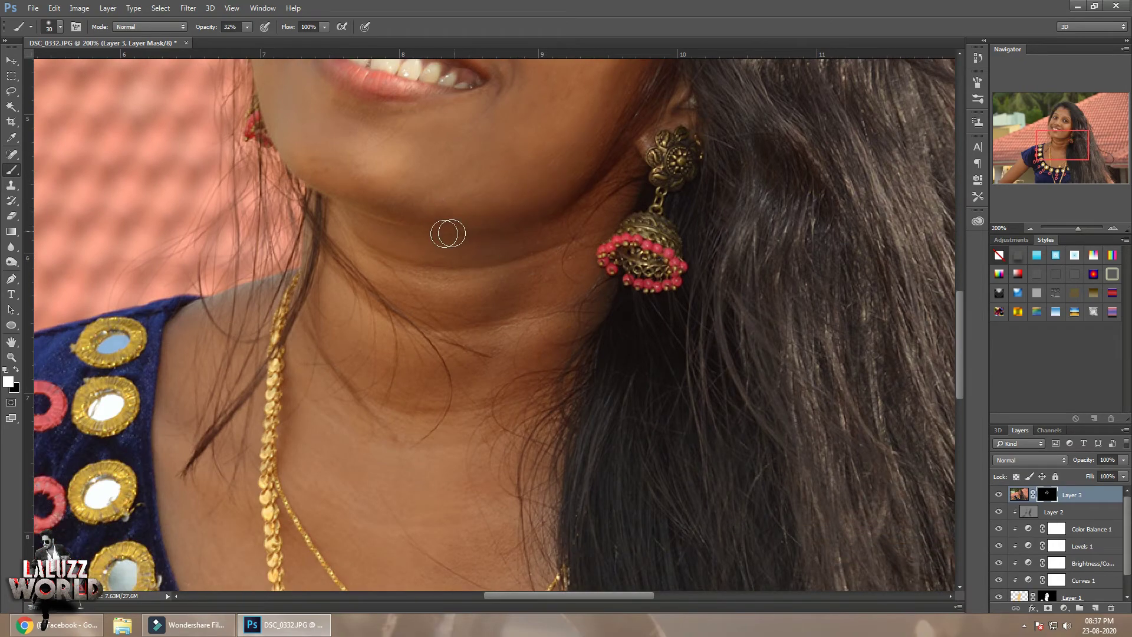
drag(456, 303, 468, 313)
click(419, 384)
click(573, 295)
scroll(295, 519, down, 2)
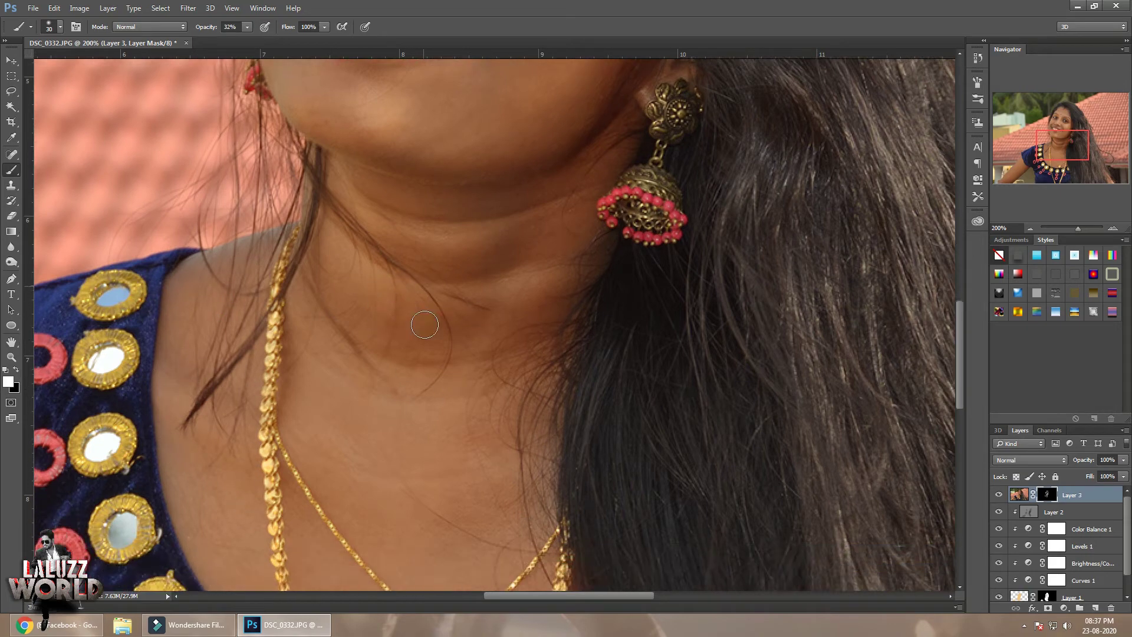
scroll(401, 471, down, 2)
scroll(499, 433, down, 1)
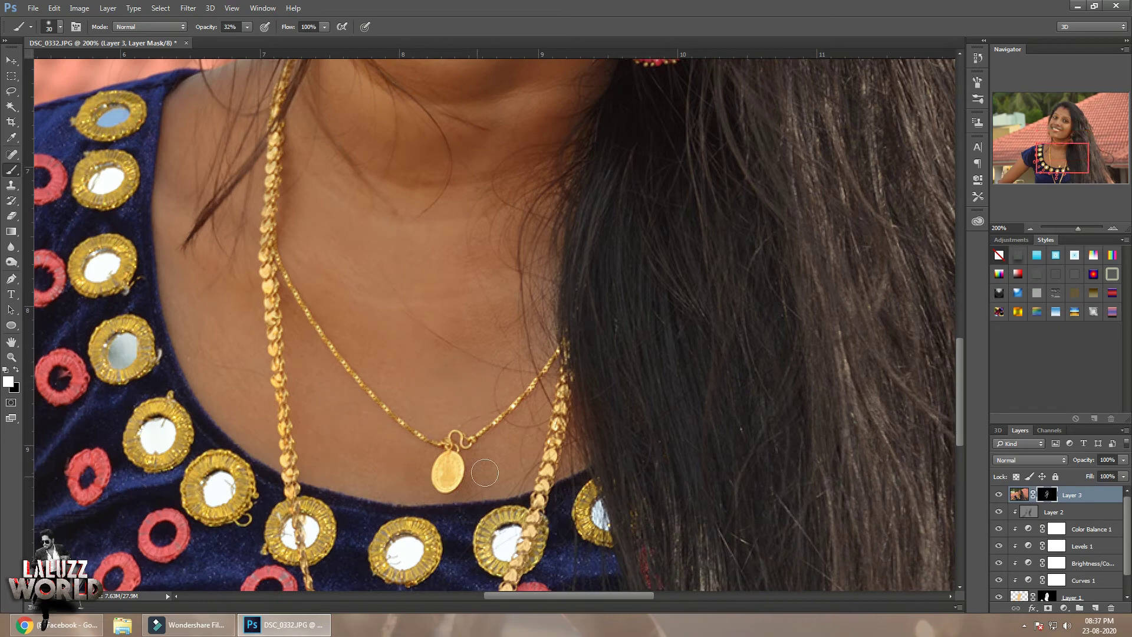
click(1032, 228)
click(1032, 228)
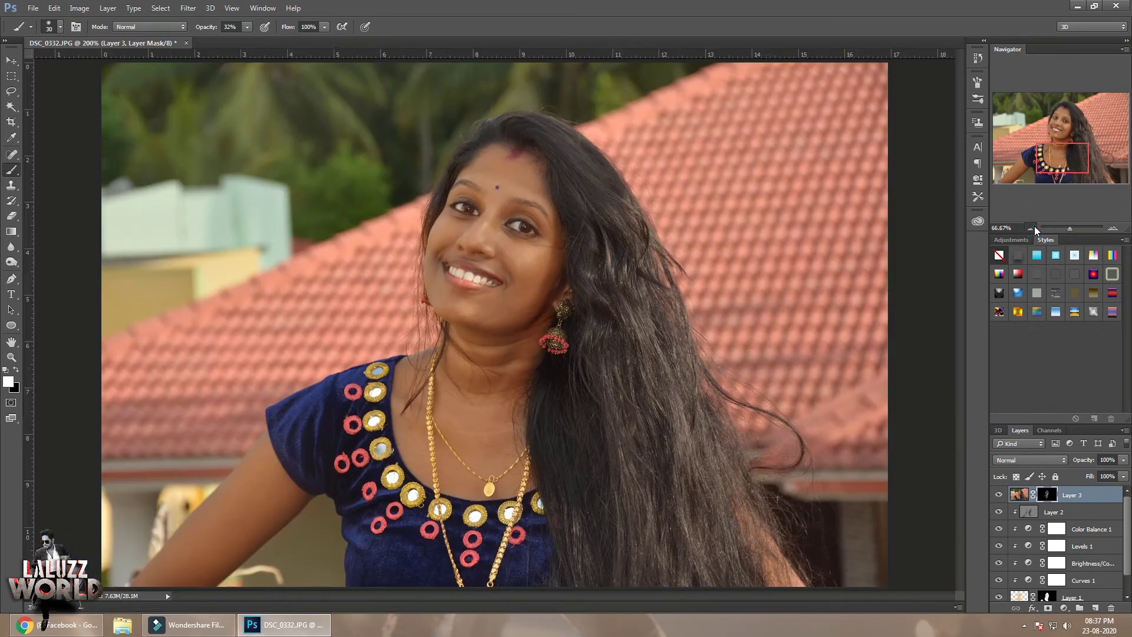
click(1119, 229)
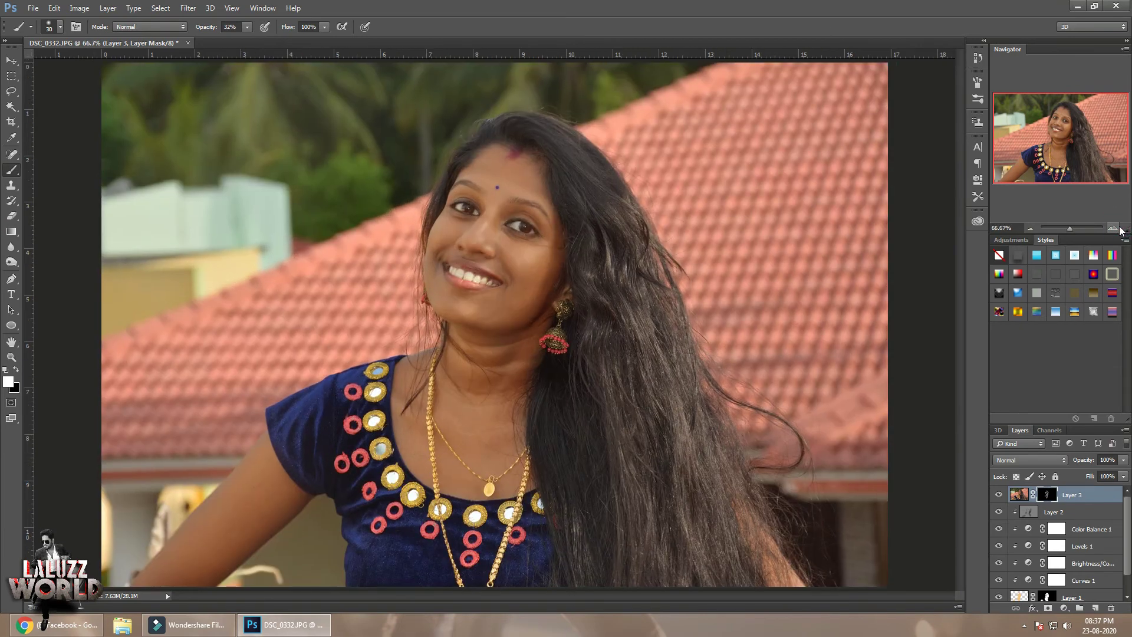
click(1120, 229)
click(999, 496)
click(999, 496)
click(999, 496)
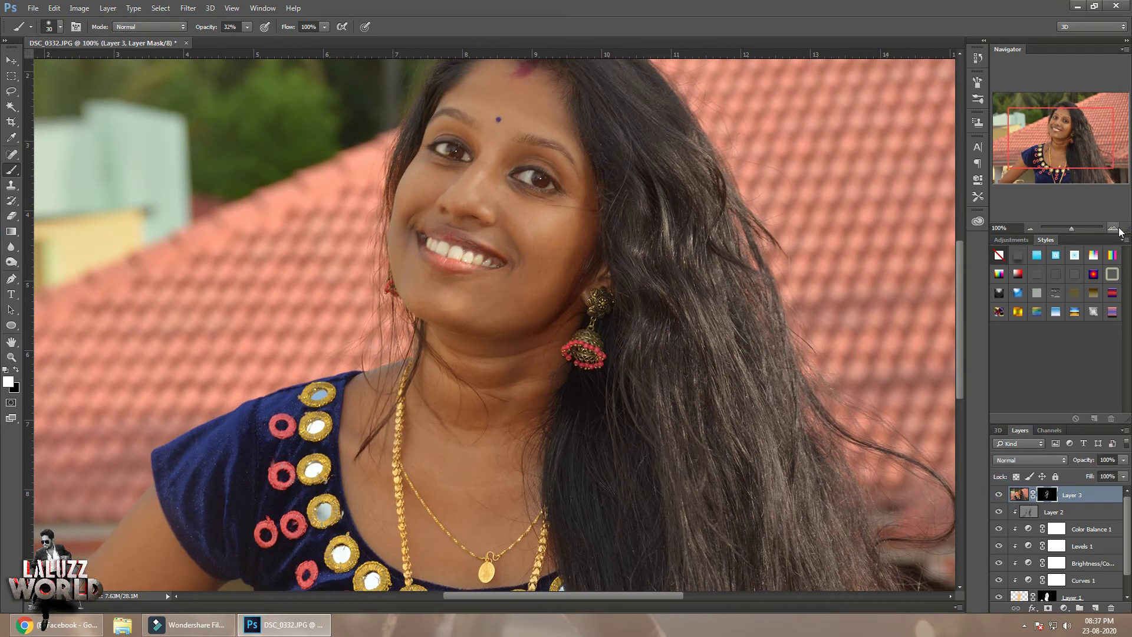
click(1114, 229)
drag(1062, 147, 1056, 126)
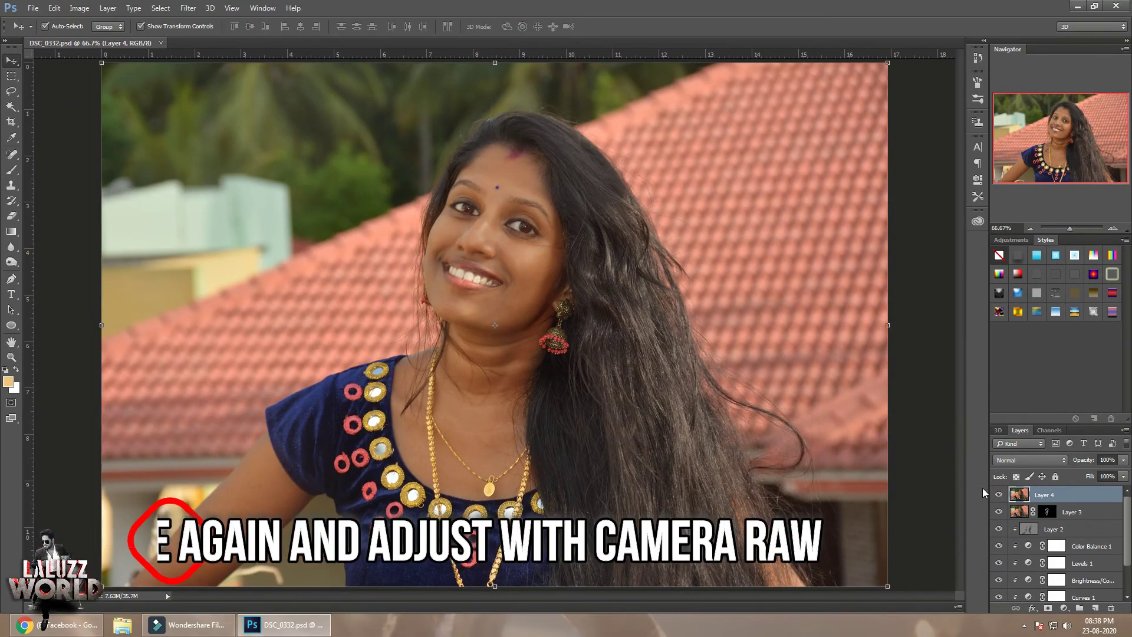
In Camera Raw, set Layer 4 to Temperature −13, Exposure +0.20, Contrast +23, Whites +37, Clarity +4.
click(188, 9)
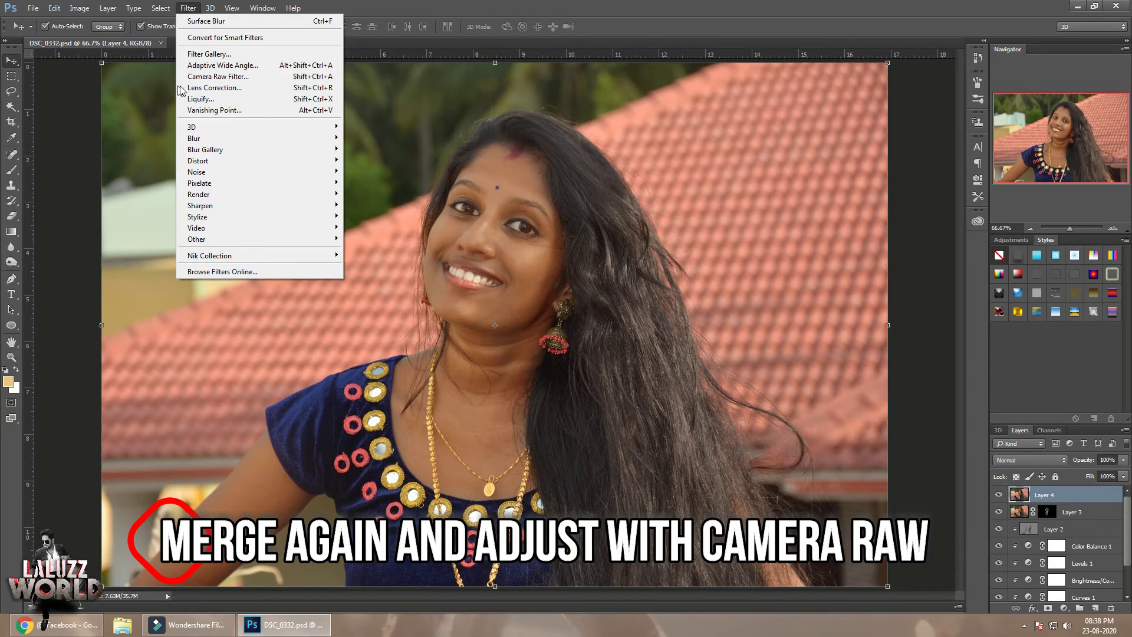
click(195, 76)
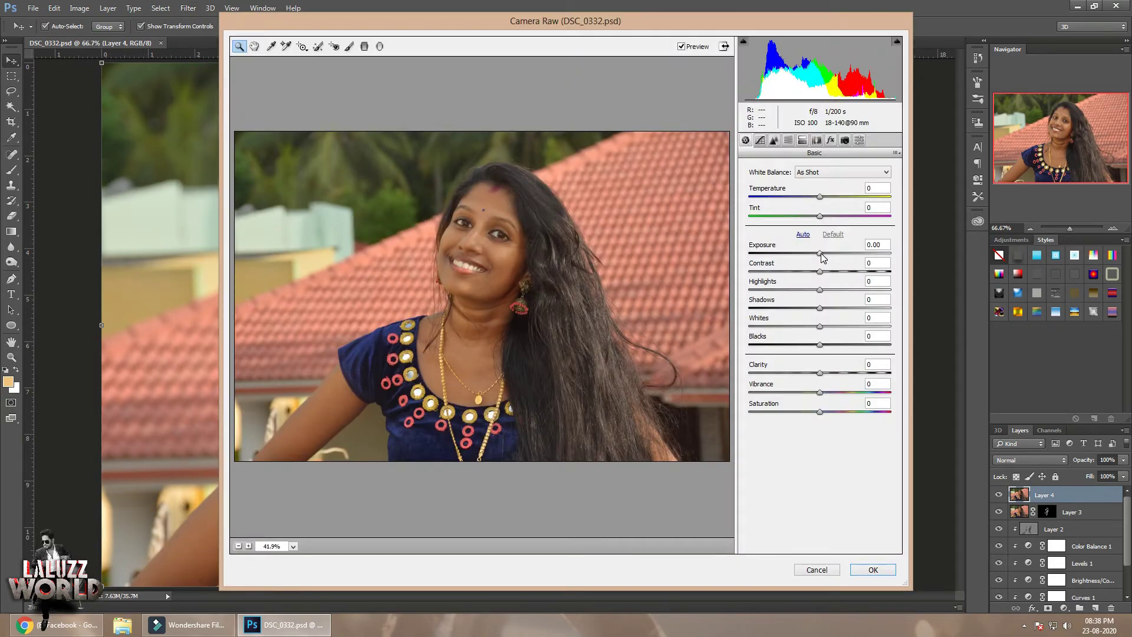
drag(821, 254, 836, 272)
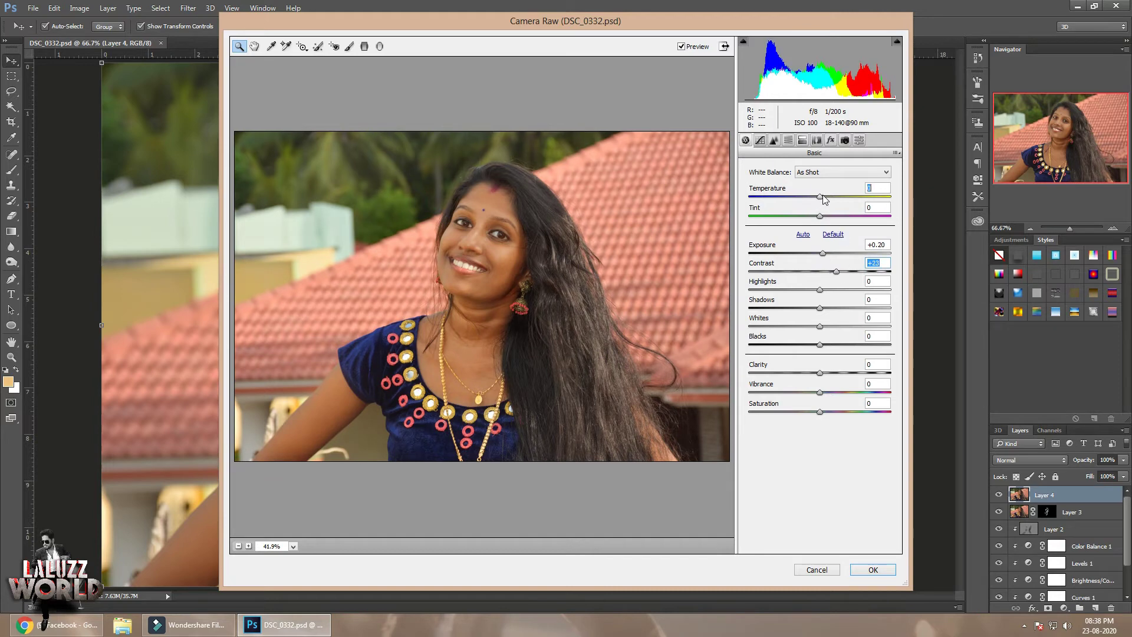
drag(824, 200, 816, 202)
drag(820, 373, 825, 375)
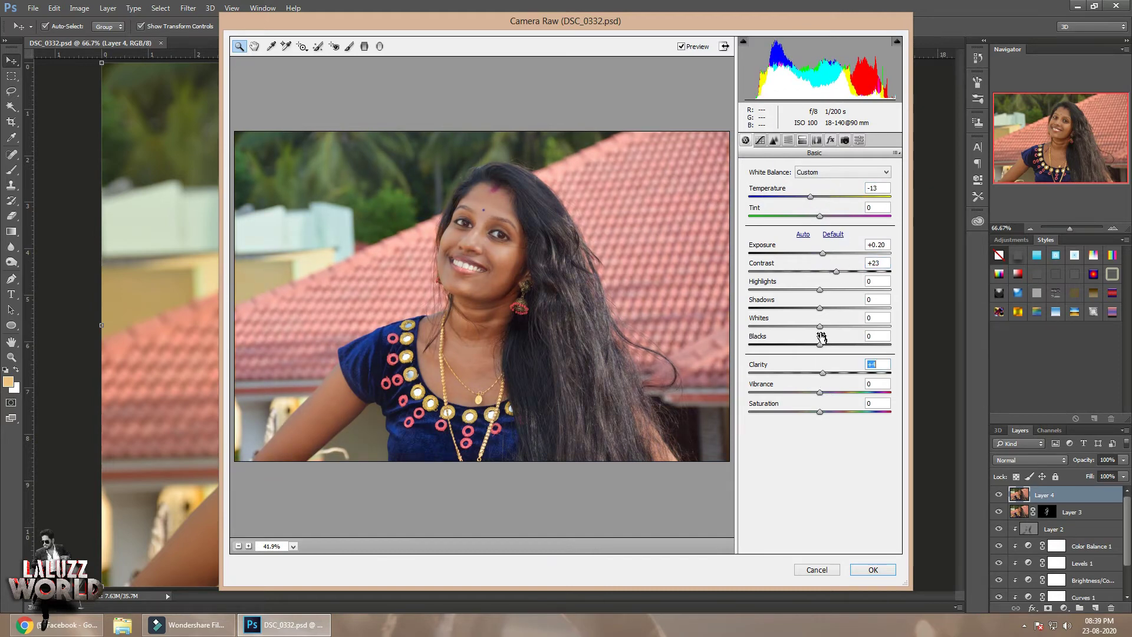
drag(820, 326, 846, 326)
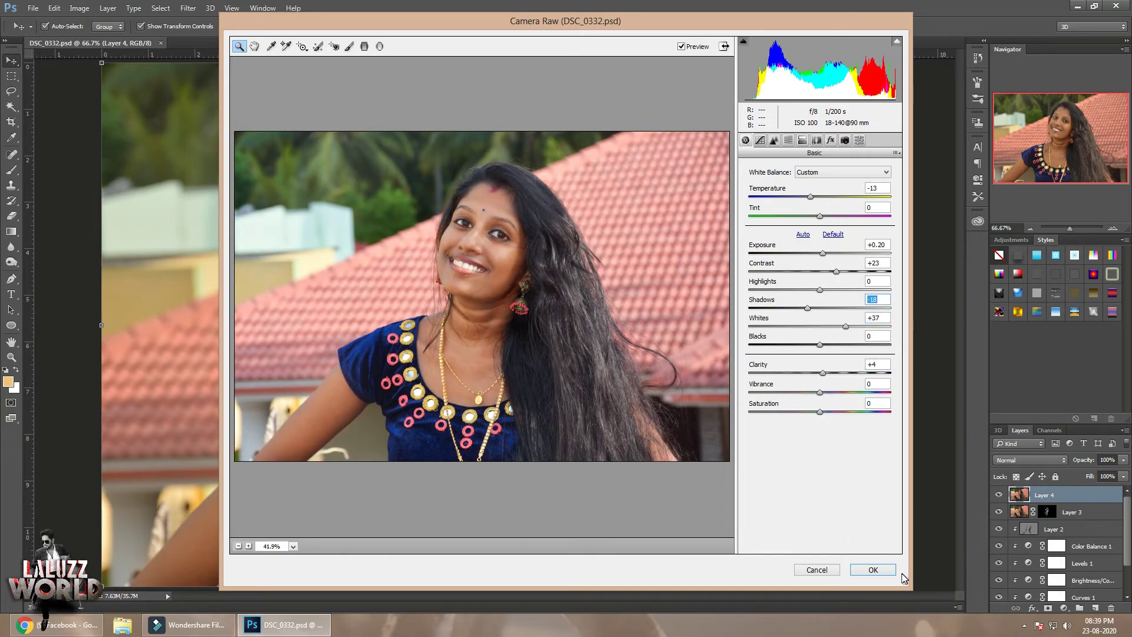
click(873, 570)
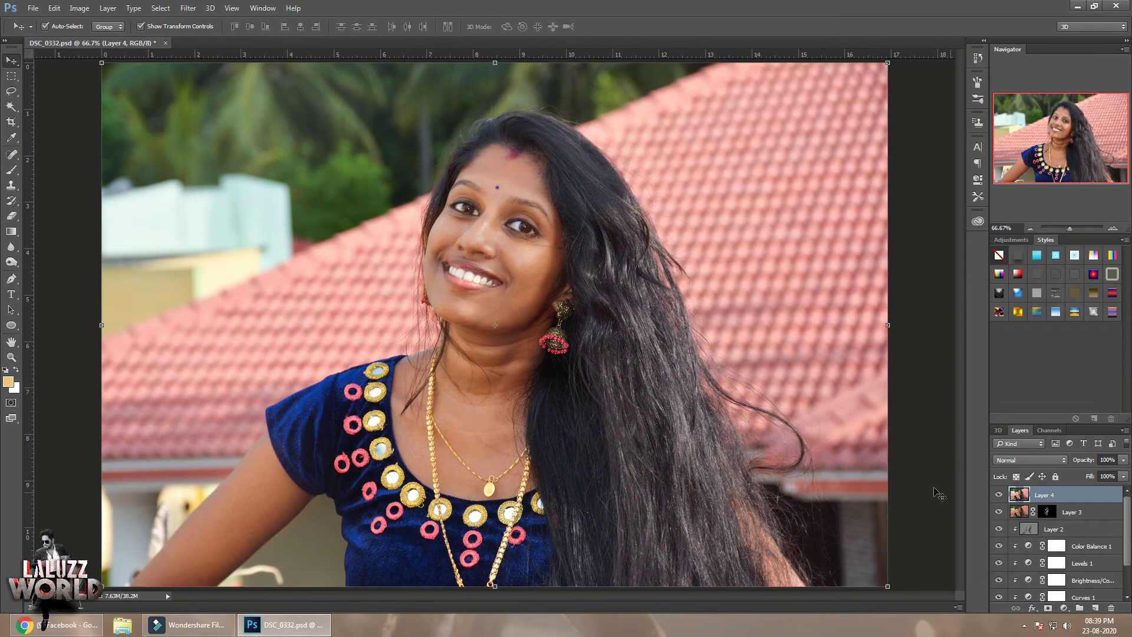
Group Layer 2, its adjustment layers and Layer 1 into Group 1.
scroll(1083, 478, down, 1)
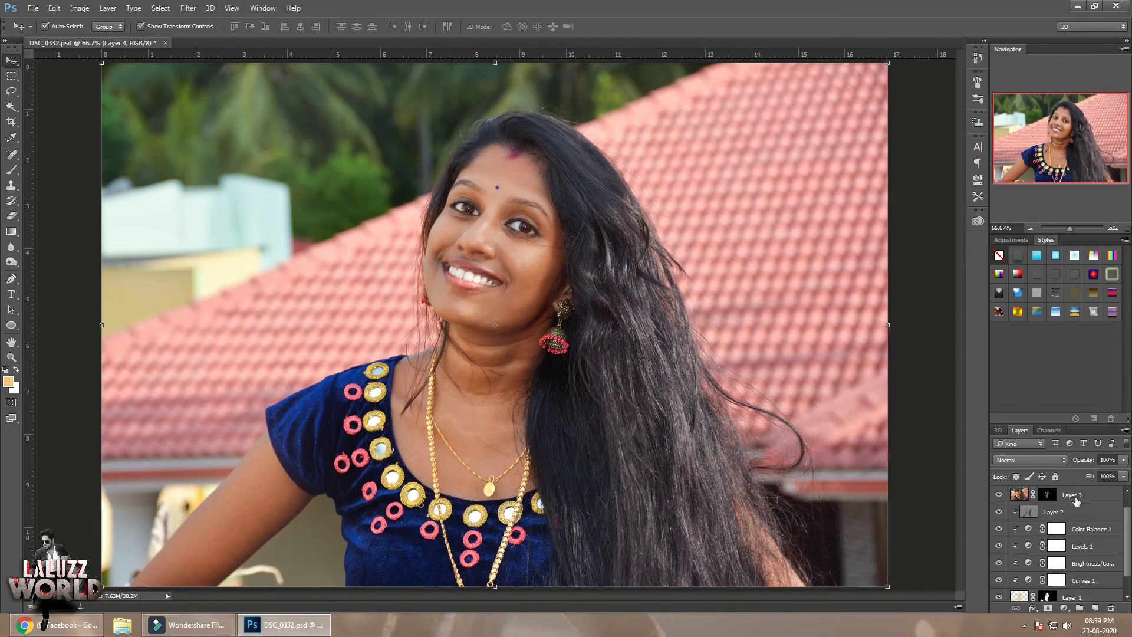
scroll(1084, 498, down, 1)
click(1084, 498)
shift+click(1087, 584)
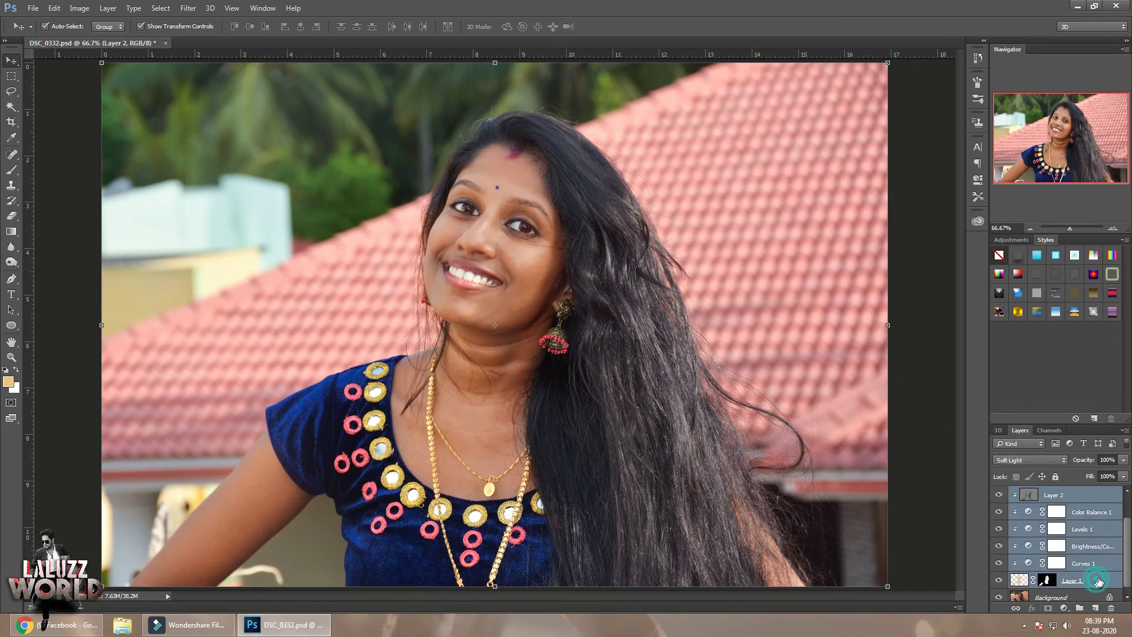
scroll(1104, 541, up, 1)
scroll(1104, 541, down, 1)
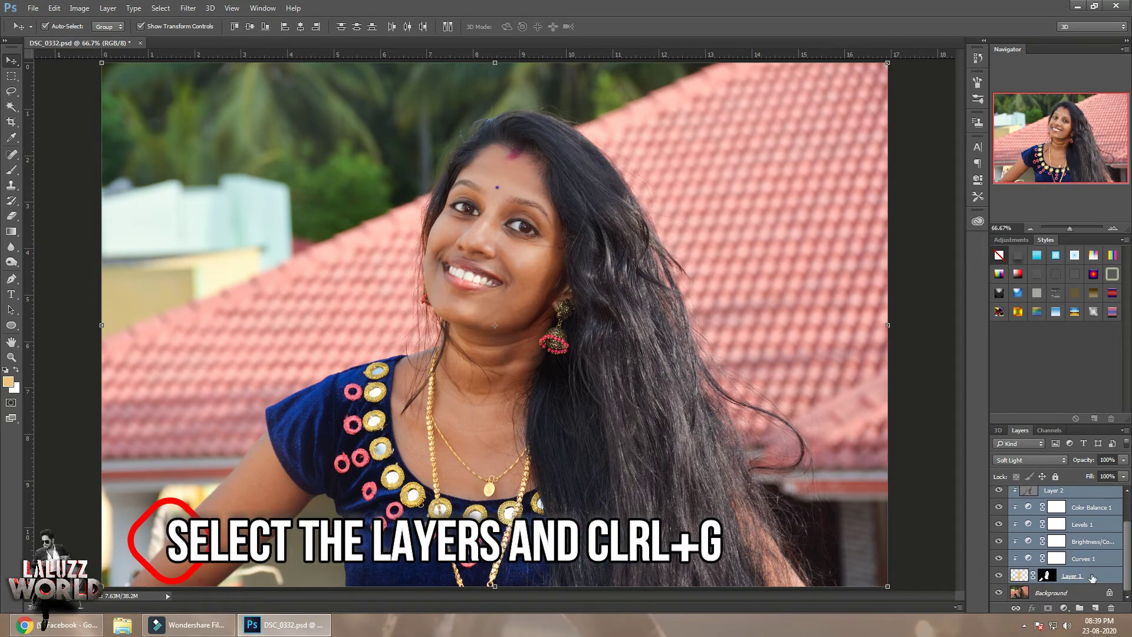
key(ctrl+g)
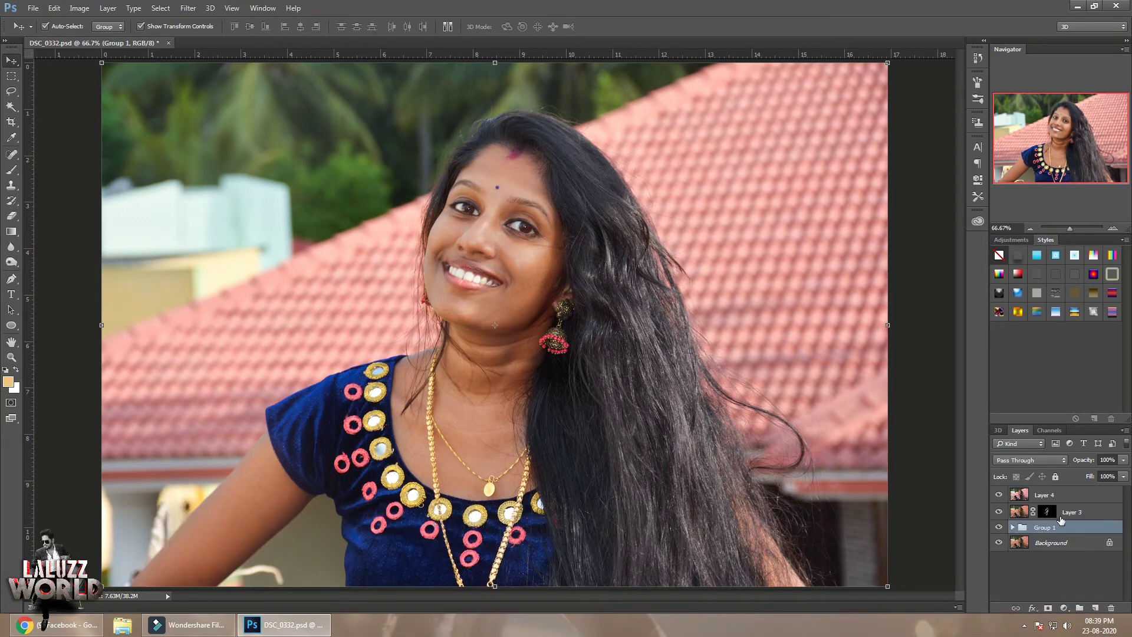
Select Layer 4 and zoom out to view the whole photo.
click(1102, 498)
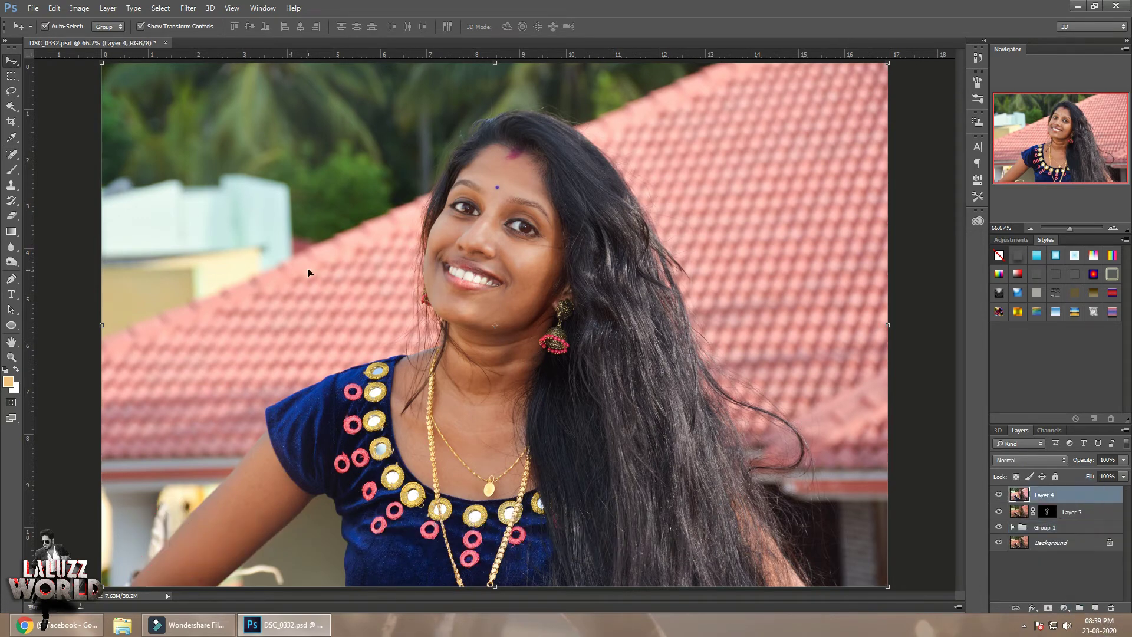
click(1030, 228)
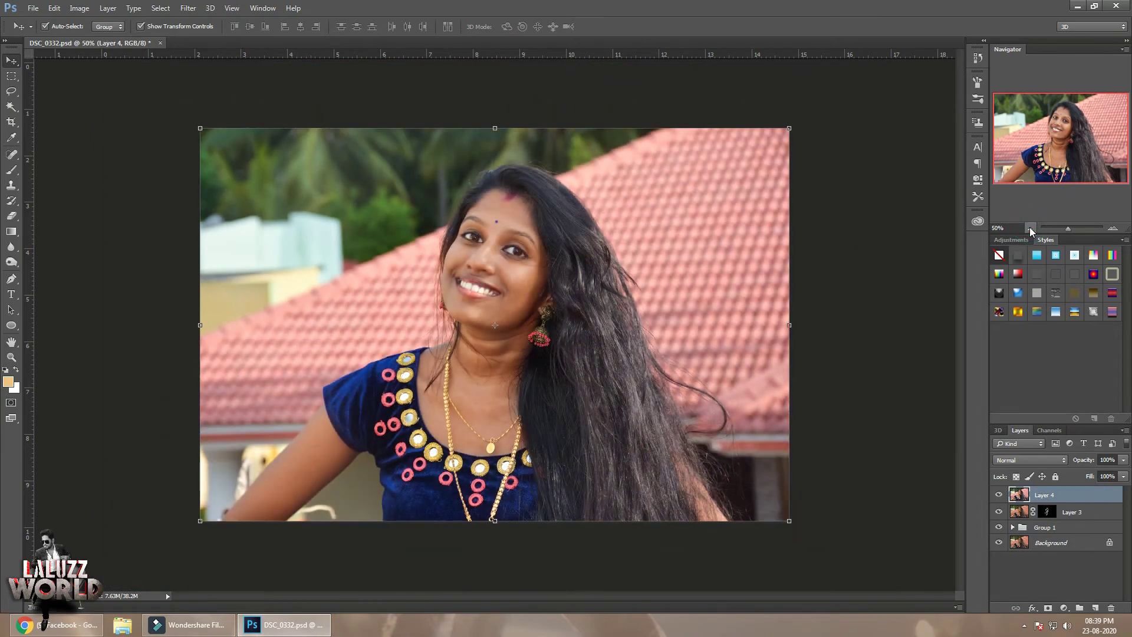
click(1064, 608)
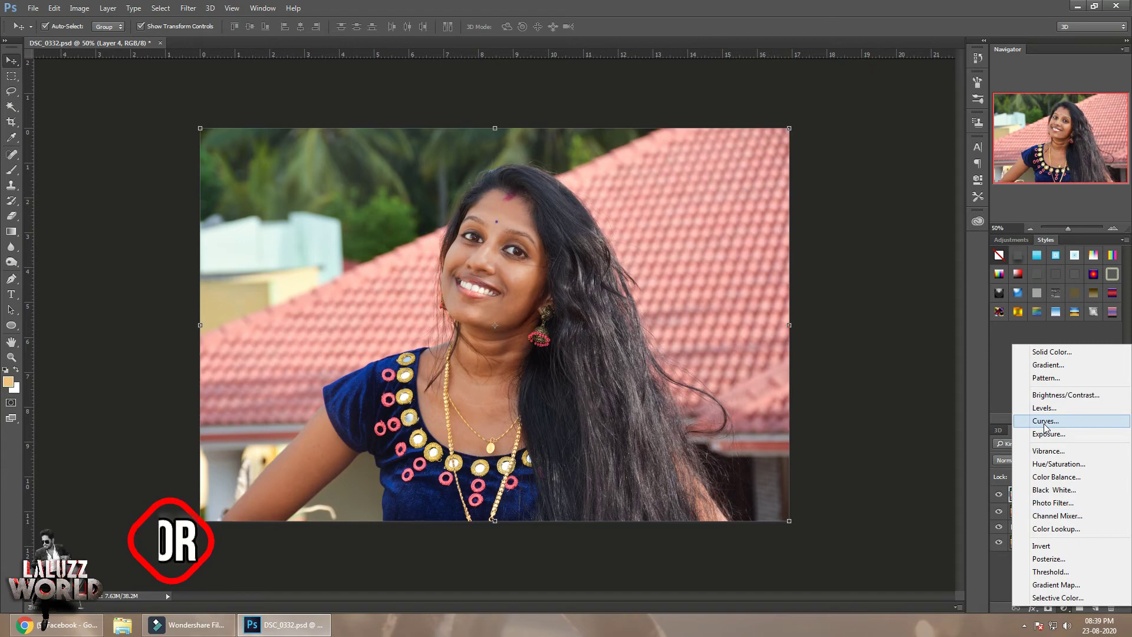
Add a Selective Color layer with Reds Cyan +3, Black +62 and an inverted mask.
click(1047, 598)
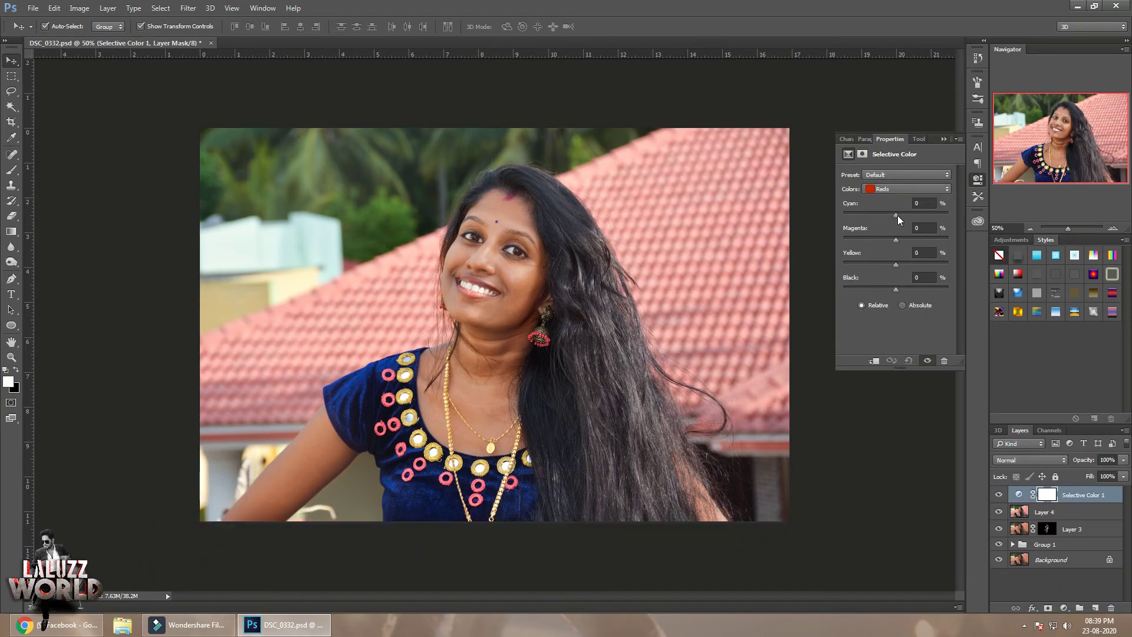
drag(896, 214, 897, 214)
drag(897, 287, 932, 296)
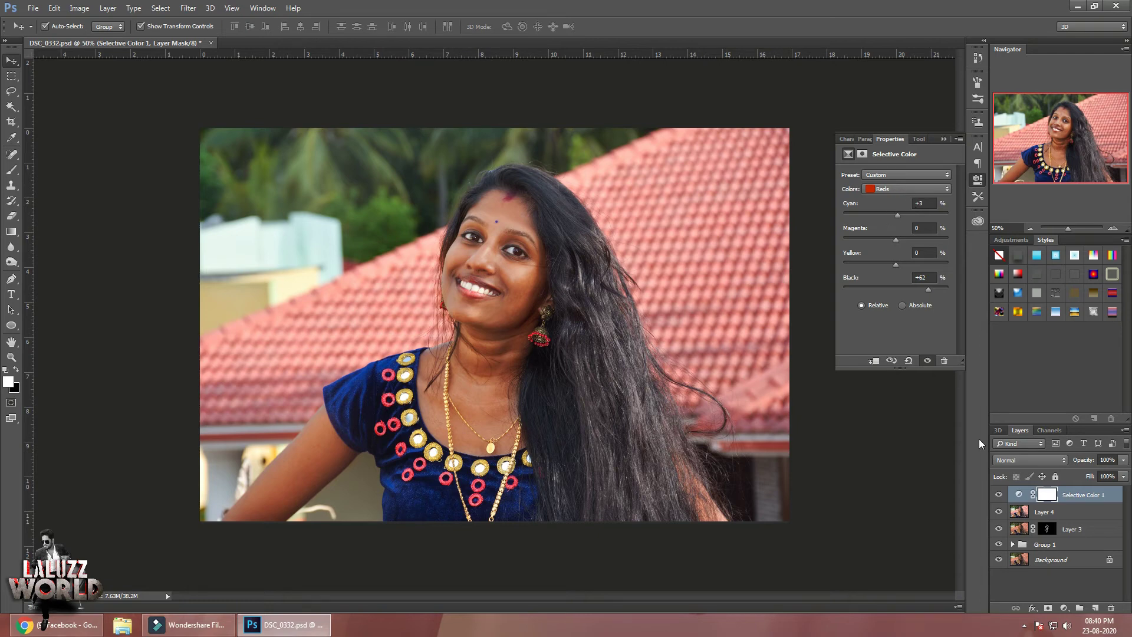
click(1049, 495)
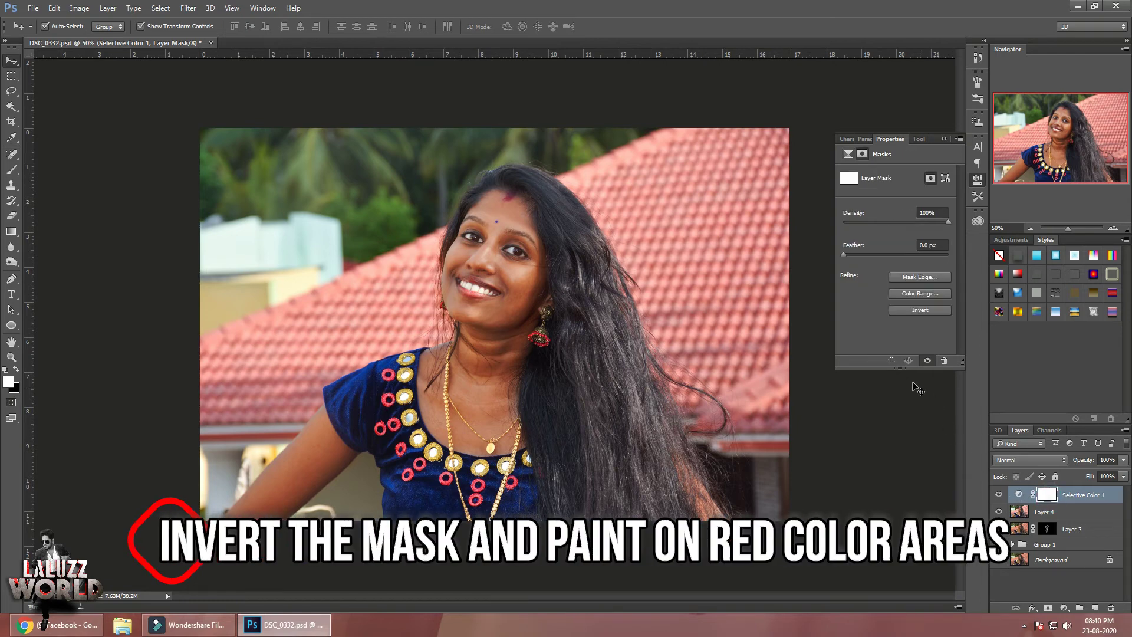
click(919, 312)
Paint the deeper red onto the lips and earring beads with a 100% opacity brush.
key(ctrl+plus)
key(ctrl+plus)
key(ctrl+plus)
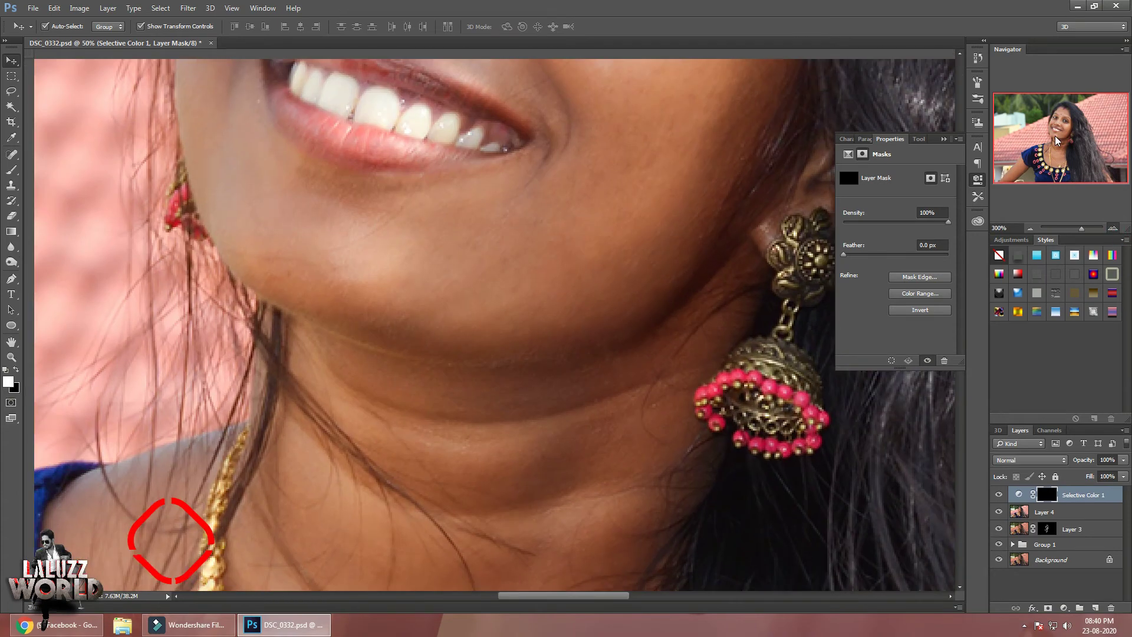
key(ctrl+plus)
drag(1055, 136, 1053, 123)
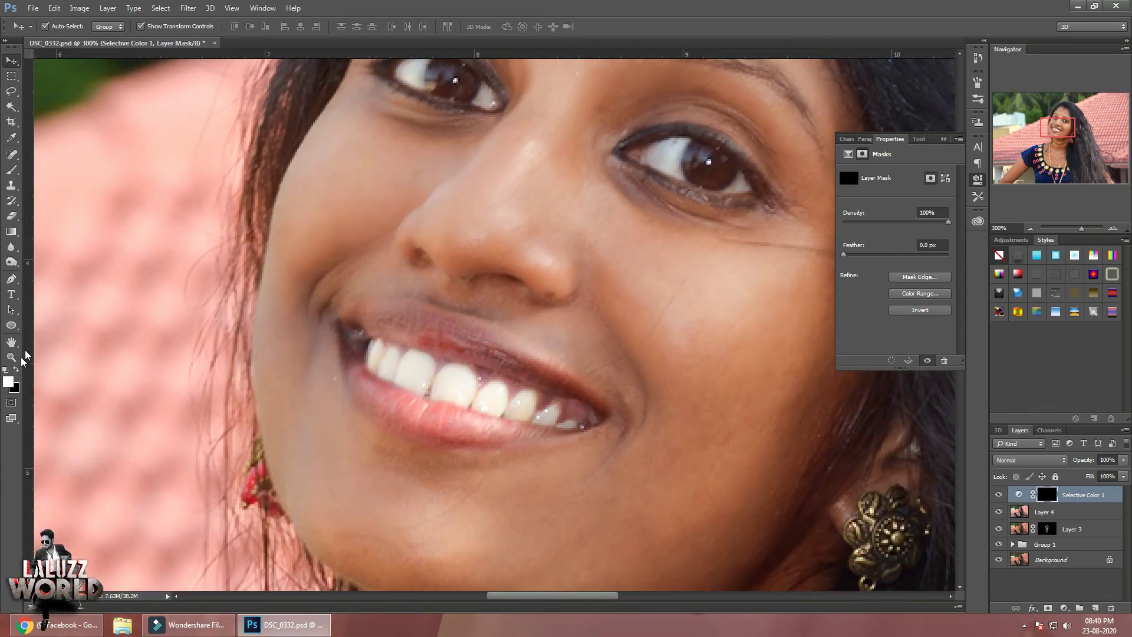
click(11, 169)
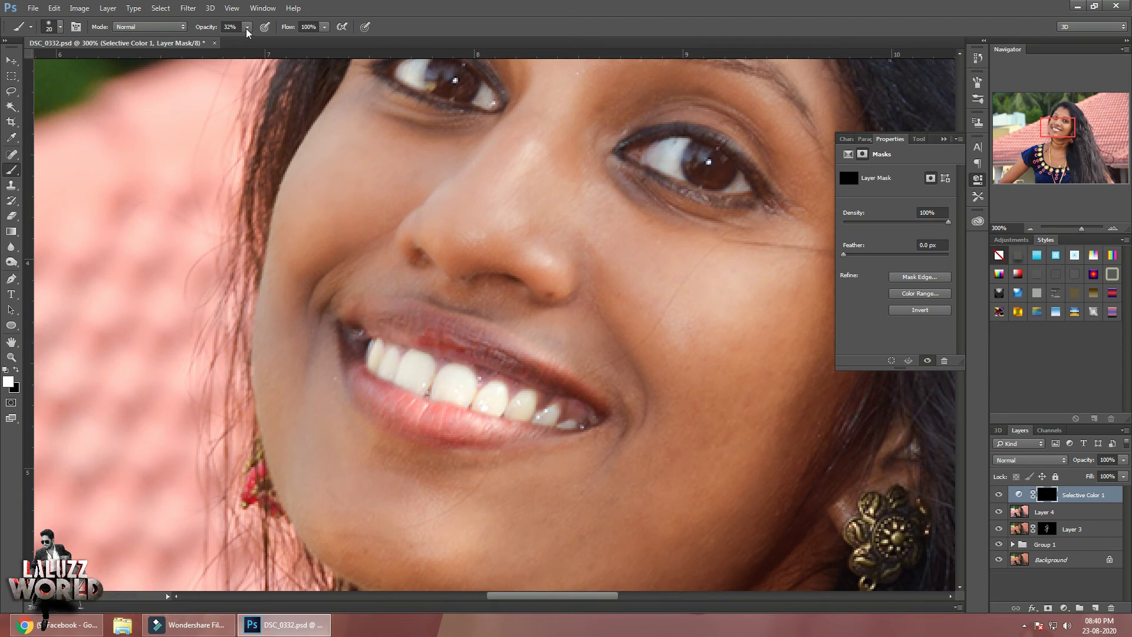
drag(247, 27, 287, 46)
mouse_move(413, 342)
mouse_down()
mouse_move(490, 357)
mouse_move(578, 397)
mouse_move(531, 425)
mouse_move(472, 437)
mouse_move(413, 424)
mouse_move(357, 365)
mouse_move(354, 341)
mouse_move(455, 337)
mouse_move(510, 354)
mouse_up()
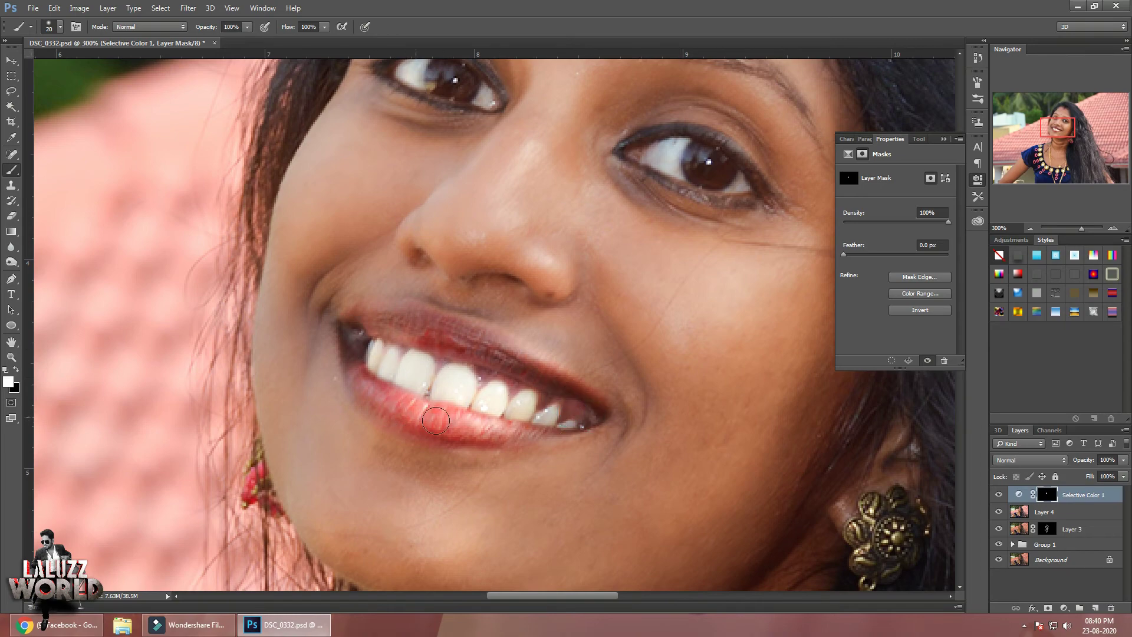
scroll(726, 419, down, 5)
scroll(726, 419, right, 3)
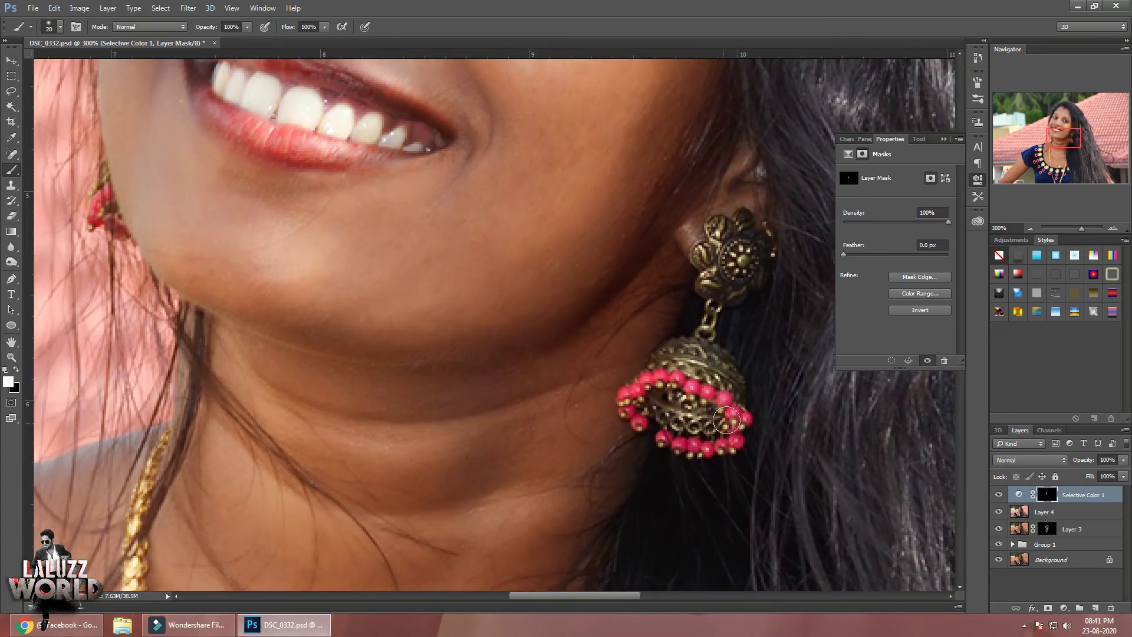
drag(642, 395, 741, 390)
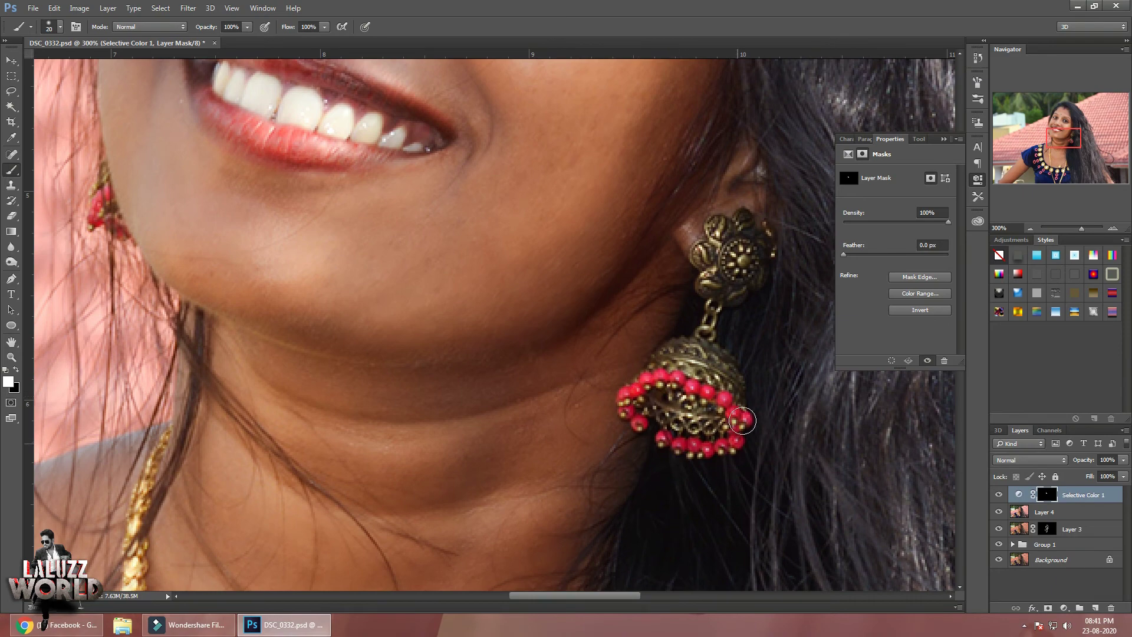
Zoom out to 50%, hide the Selective Color properties, and enlarge the brush to 70.
click(1031, 229)
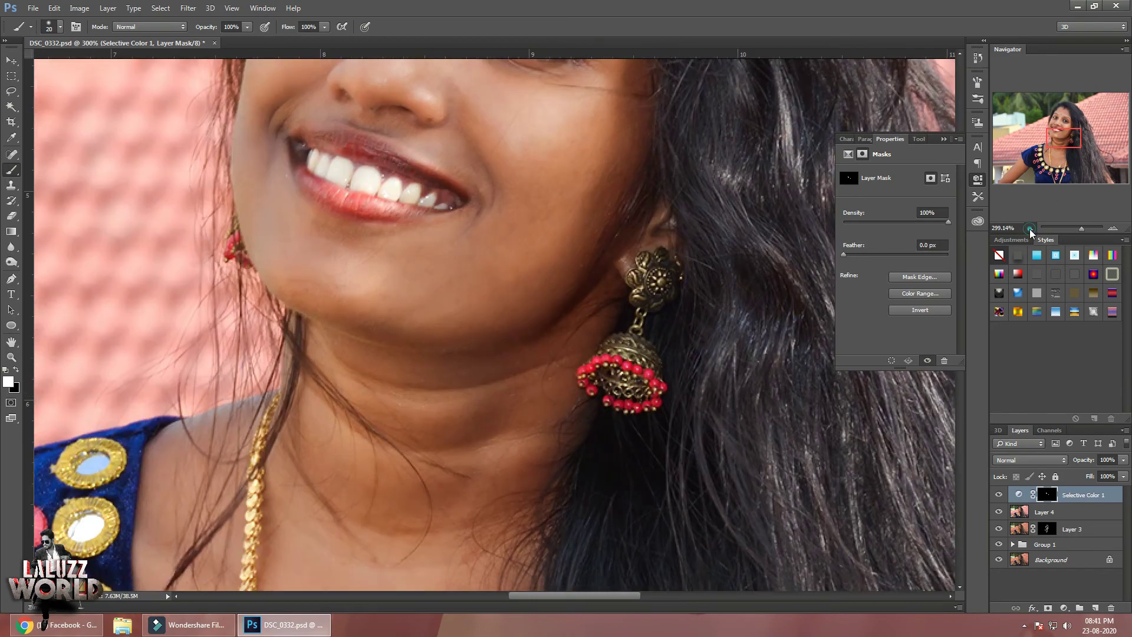
click(1030, 229)
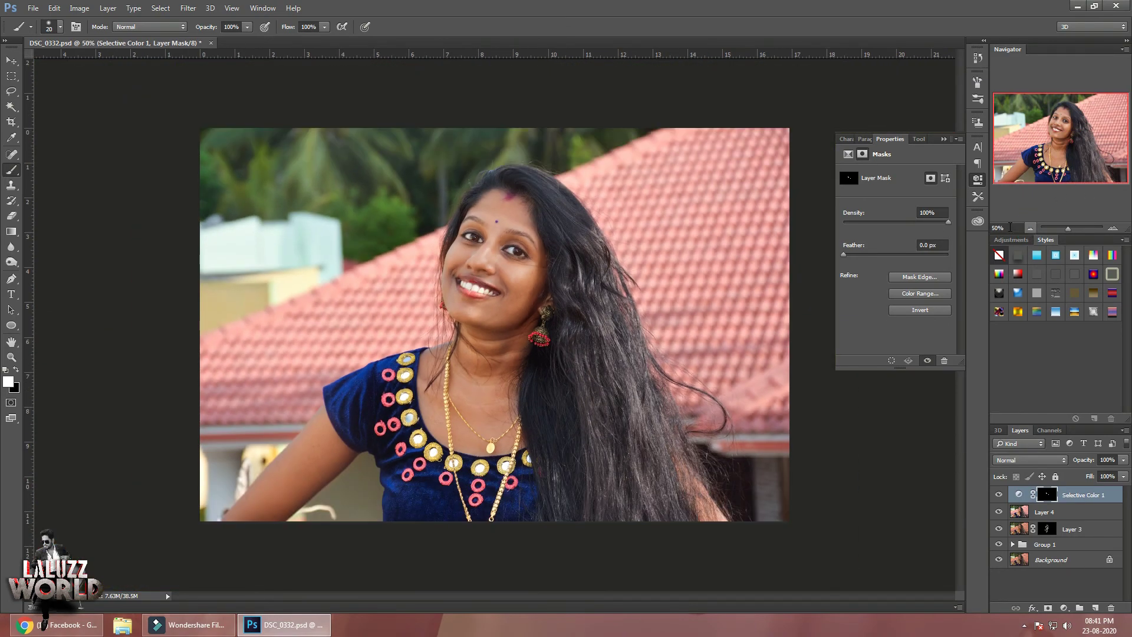
click(977, 179)
click(978, 179)
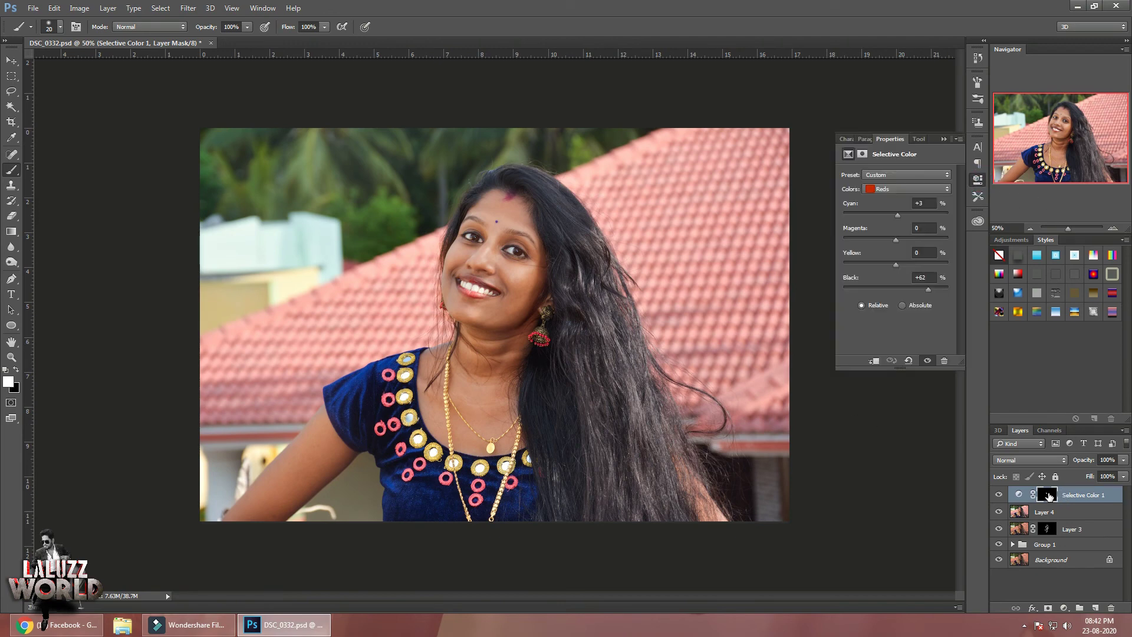
click(974, 180)
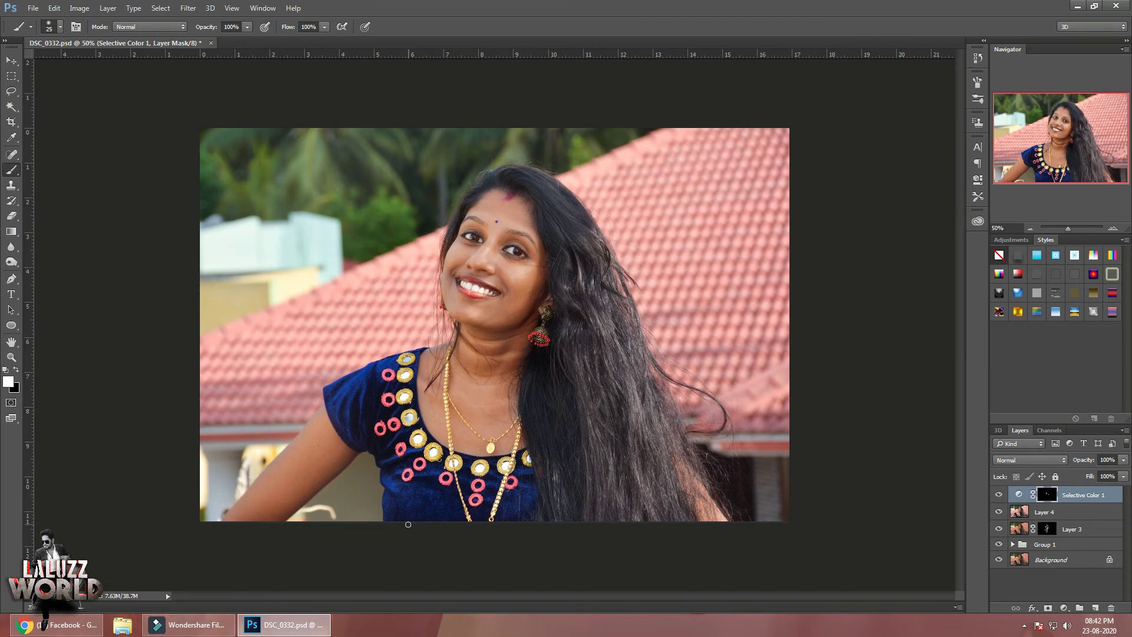
key(bracketright)
key(bracketright)
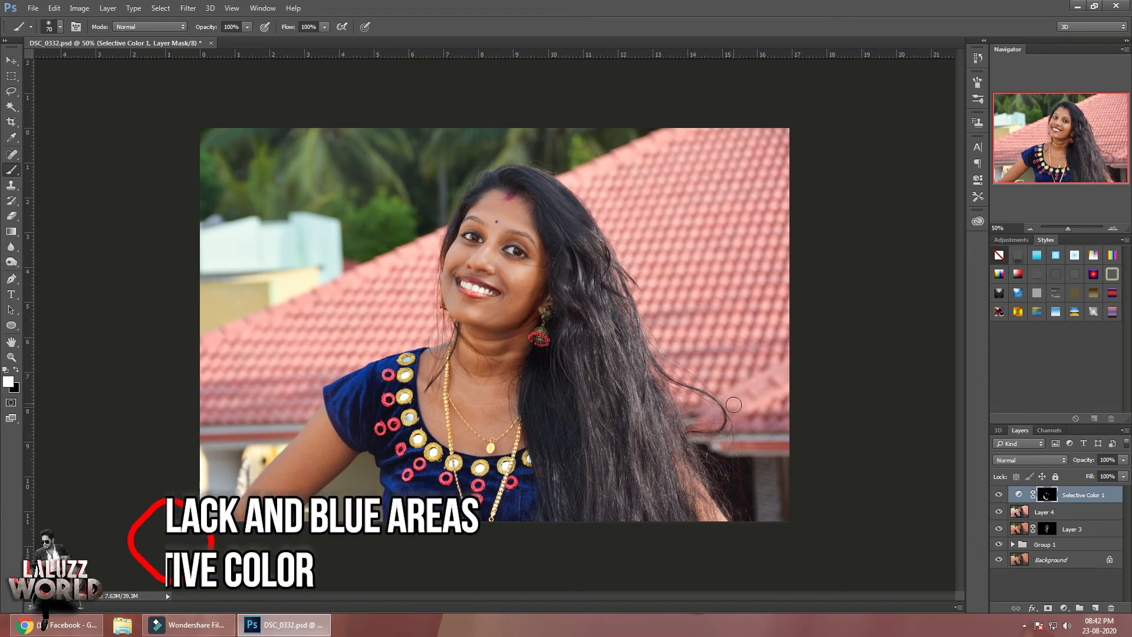
Add a second Selective Color layer with Blues Black +30 and Blacks Black +9.
click(1062, 609)
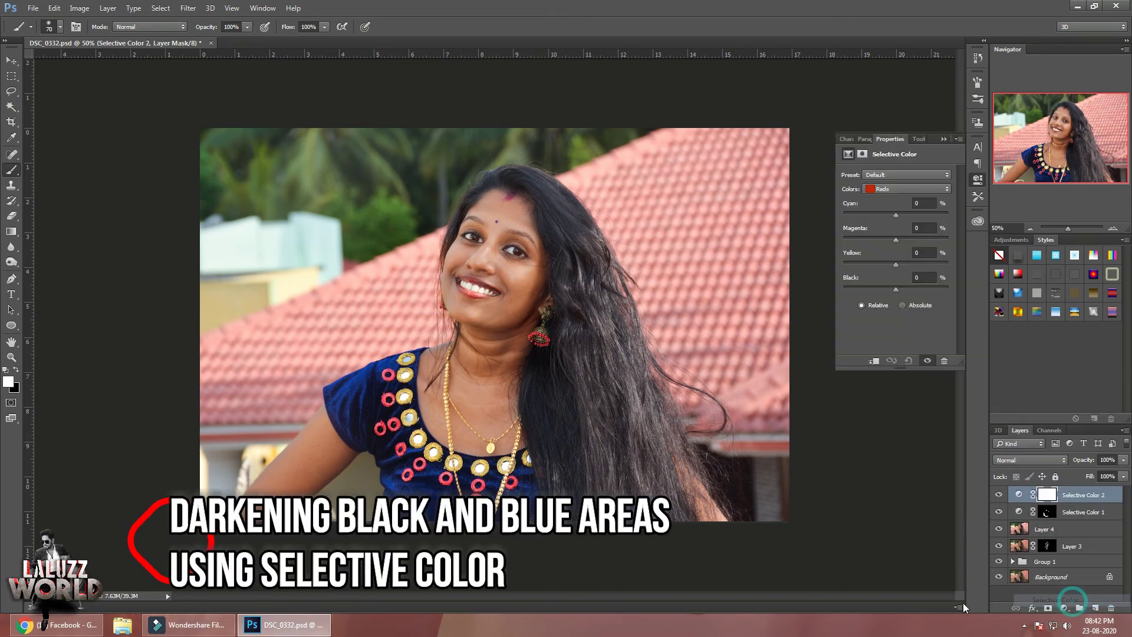
click(906, 189)
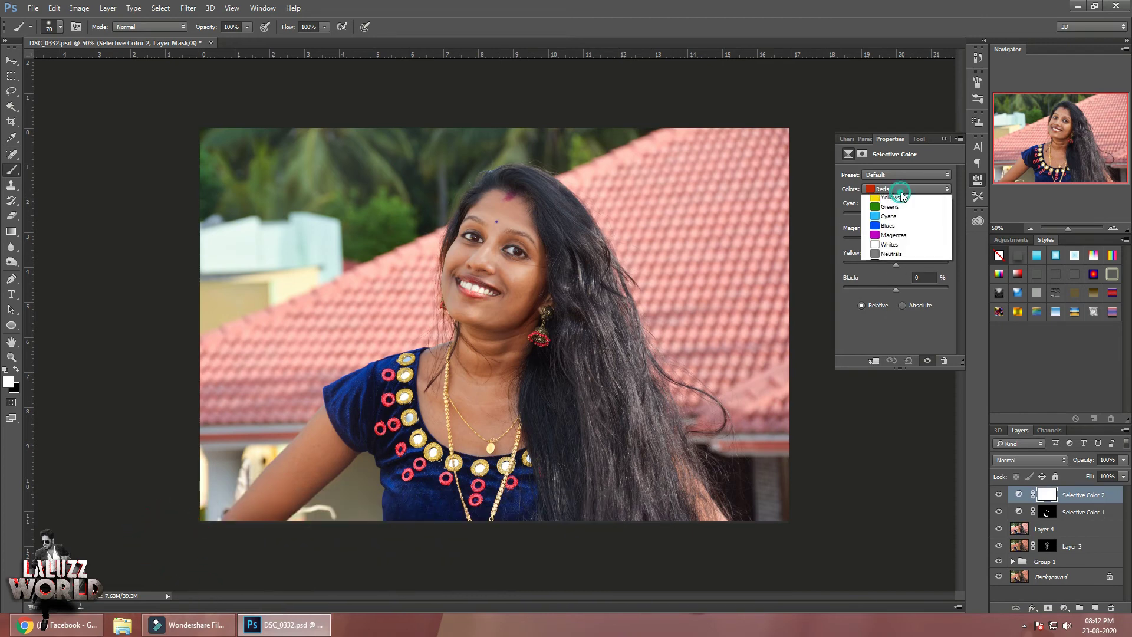
click(896, 236)
drag(896, 289, 911, 290)
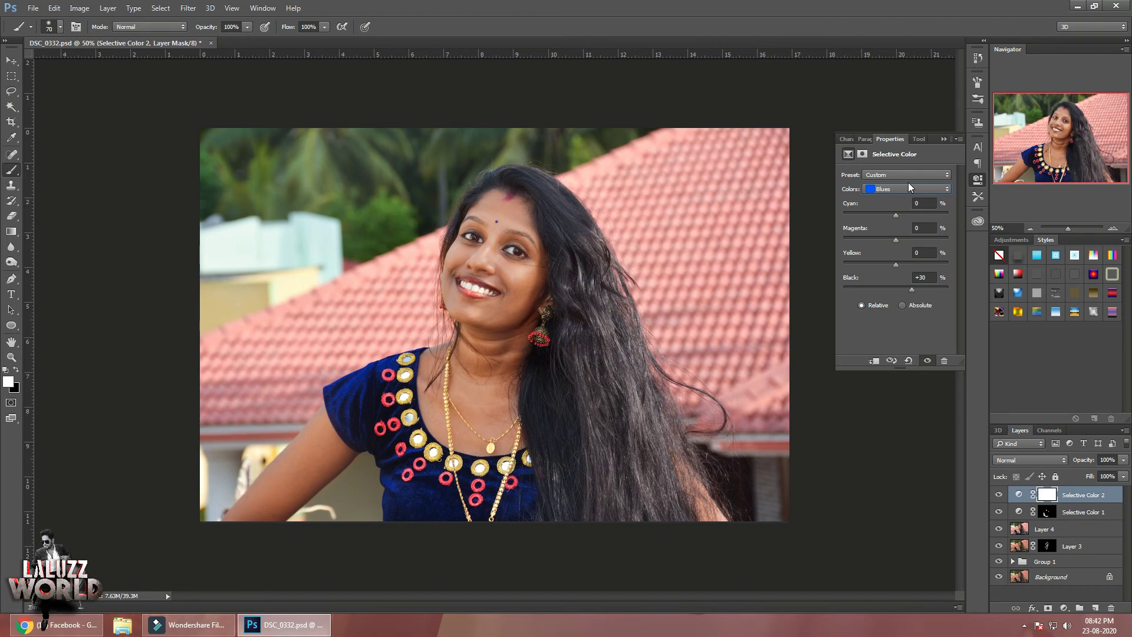
click(908, 187)
click(896, 274)
drag(896, 289, 901, 290)
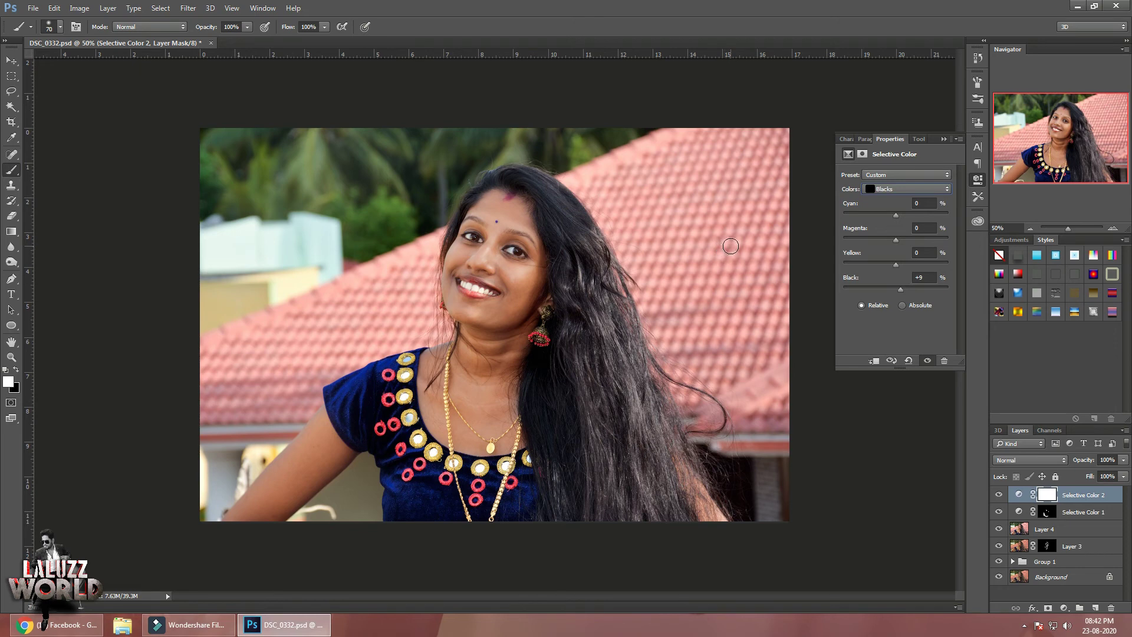
Set Yellows Black −3 and Neutrals Black +2, then close the Selective Color properties.
click(908, 189)
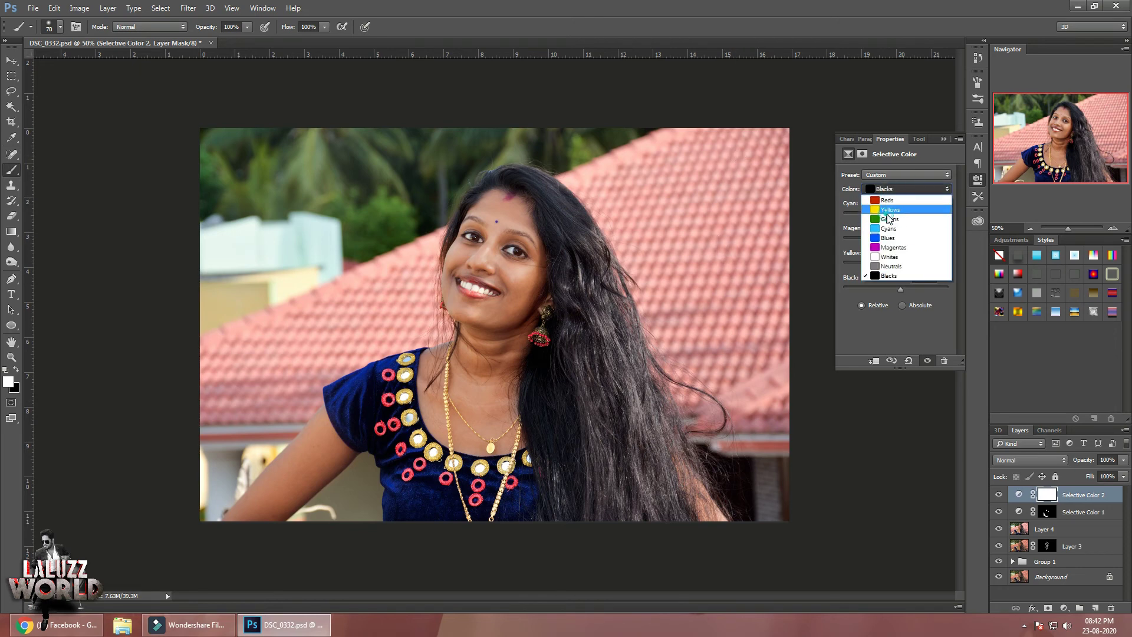
click(884, 201)
drag(898, 292, 894, 292)
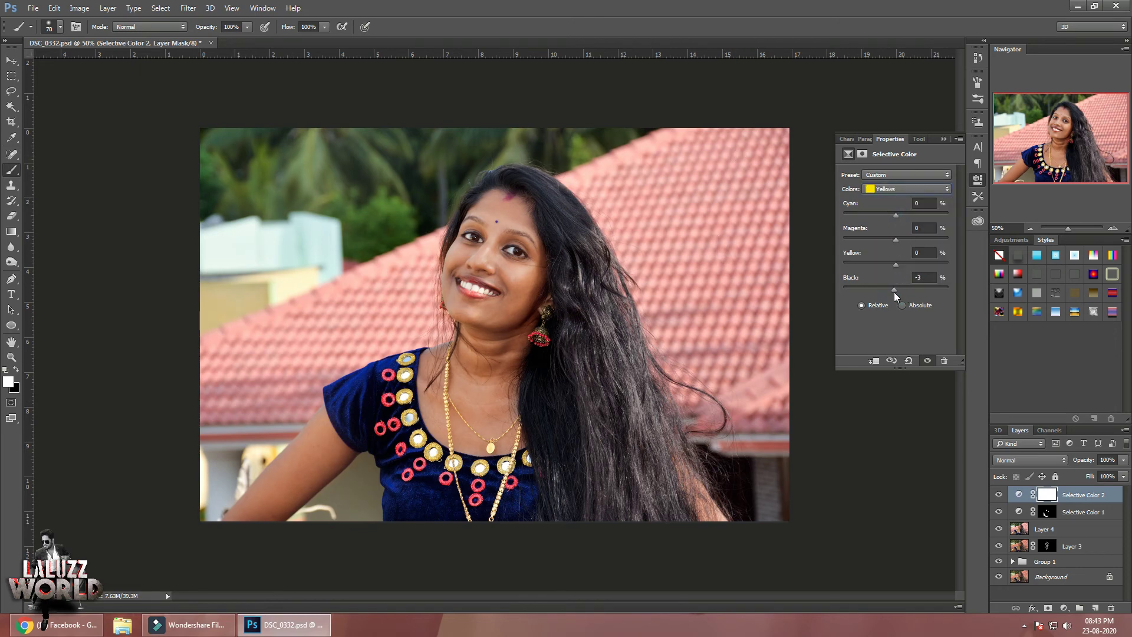
click(908, 189)
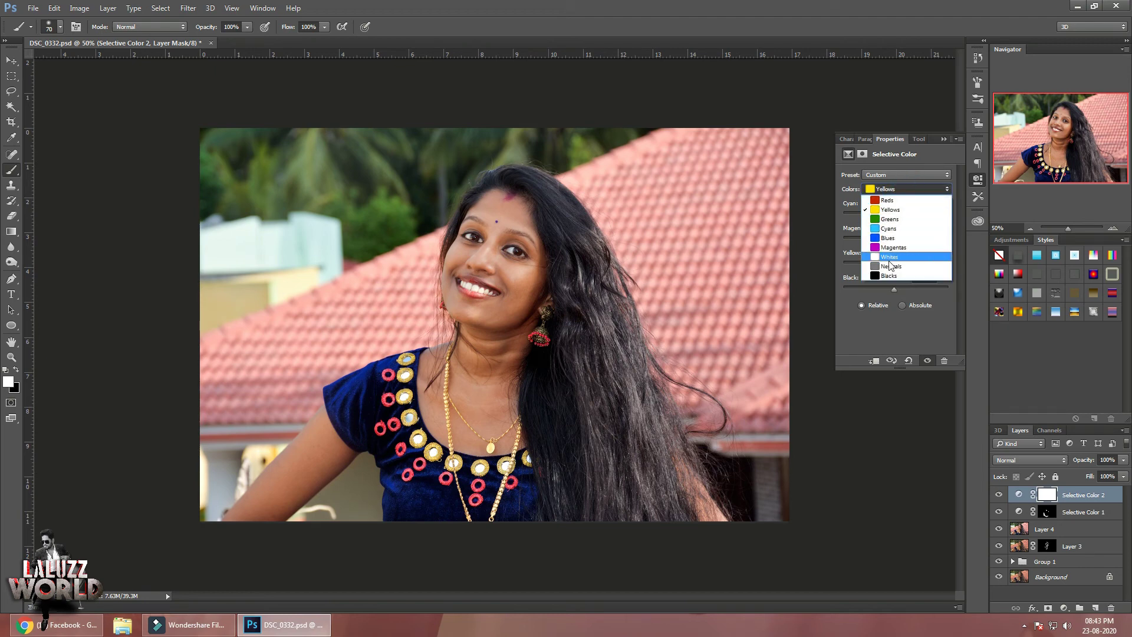
click(891, 266)
drag(896, 289, 893, 289)
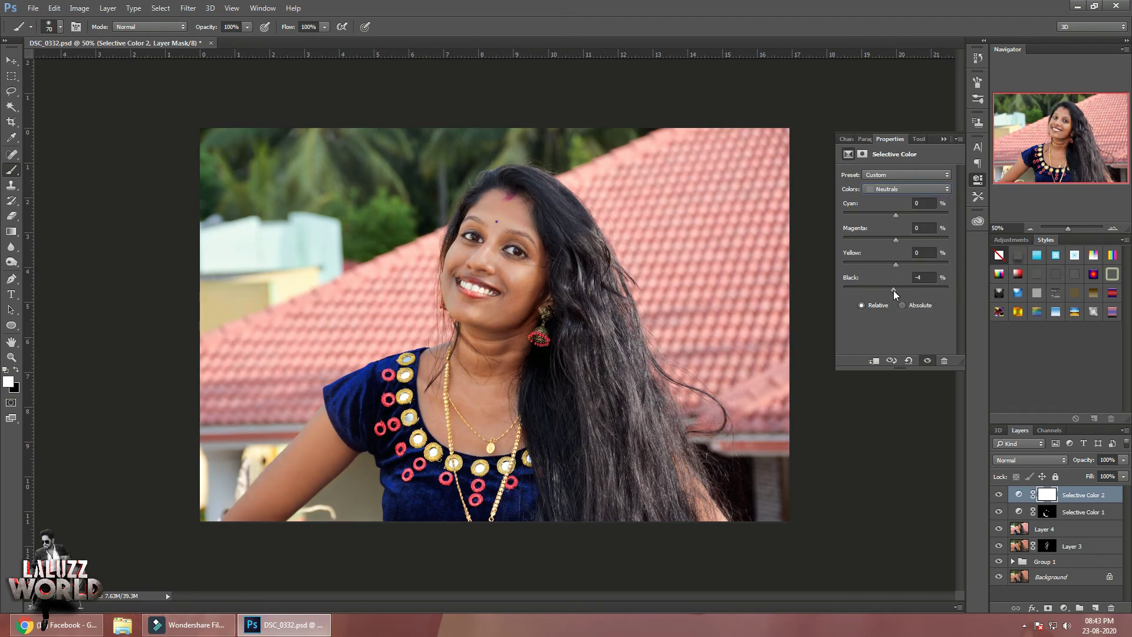
click(977, 179)
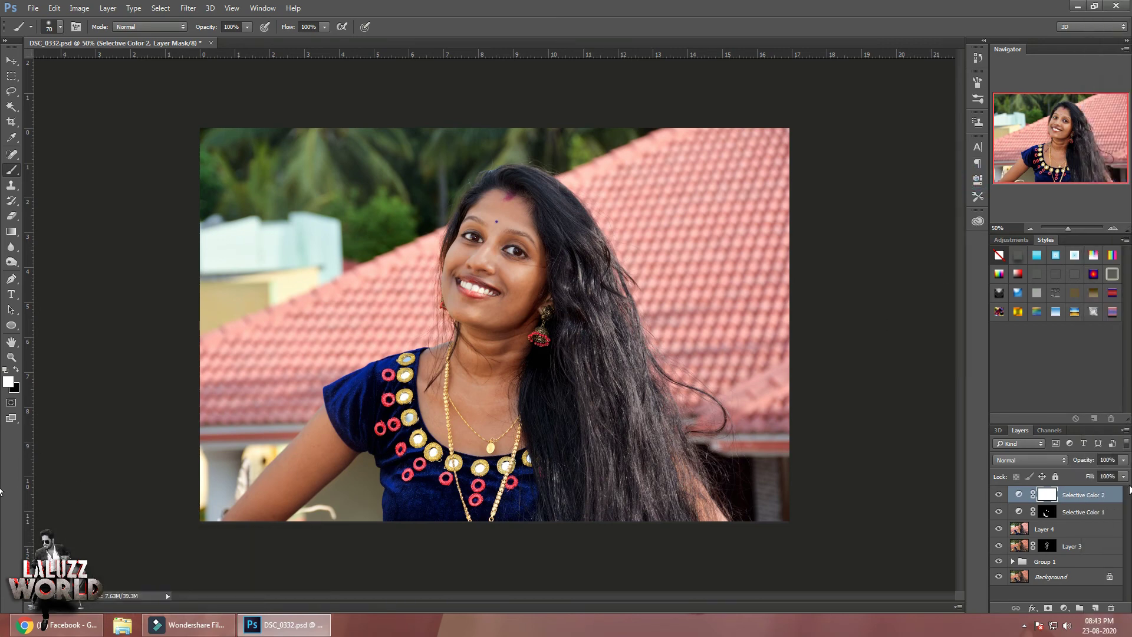
click(1064, 608)
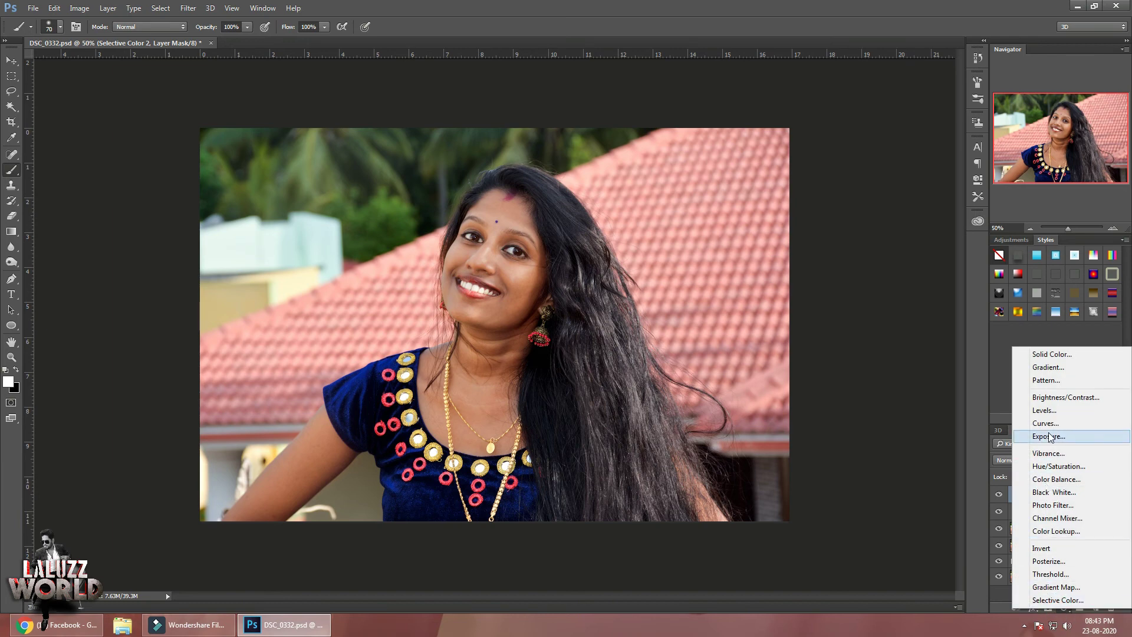
Add a Brightness/Contrast layer at Brightness 13, Contrast 10 and inspect the blouse and necklace zoomed in.
click(1061, 397)
drag(896, 230, 901, 205)
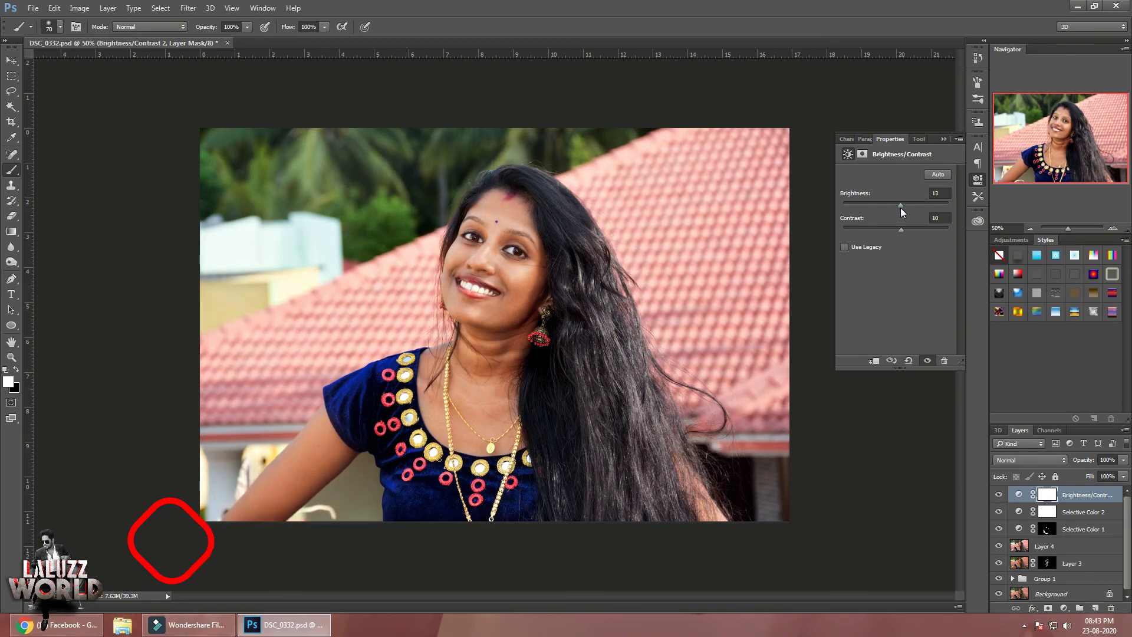
click(1039, 189)
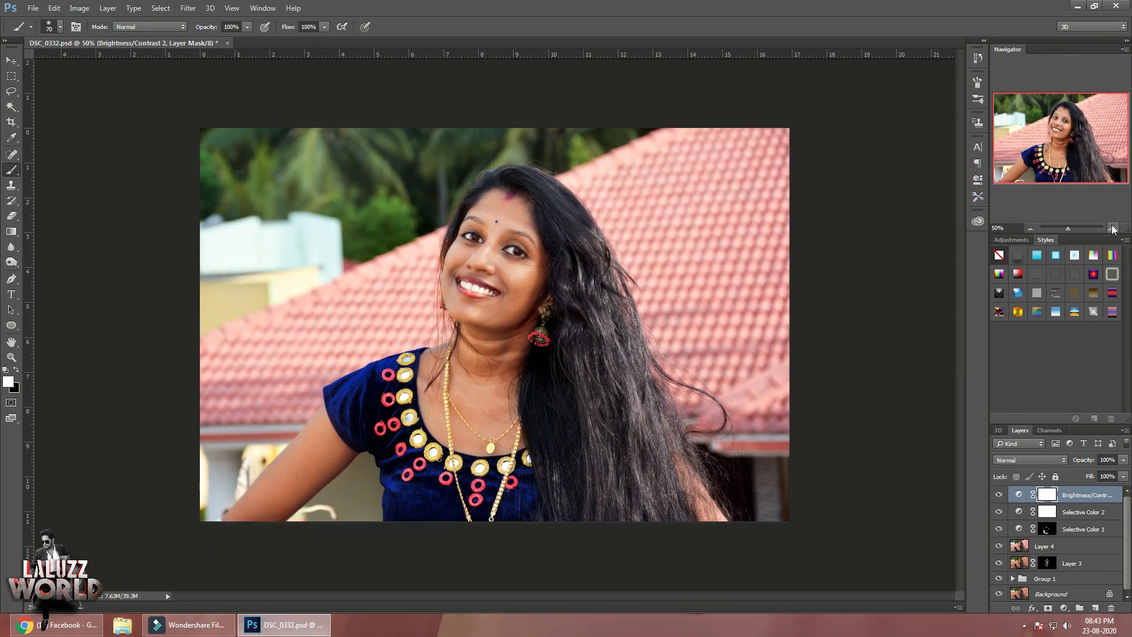
click(1113, 229)
click(1113, 228)
drag(1055, 151, 1053, 164)
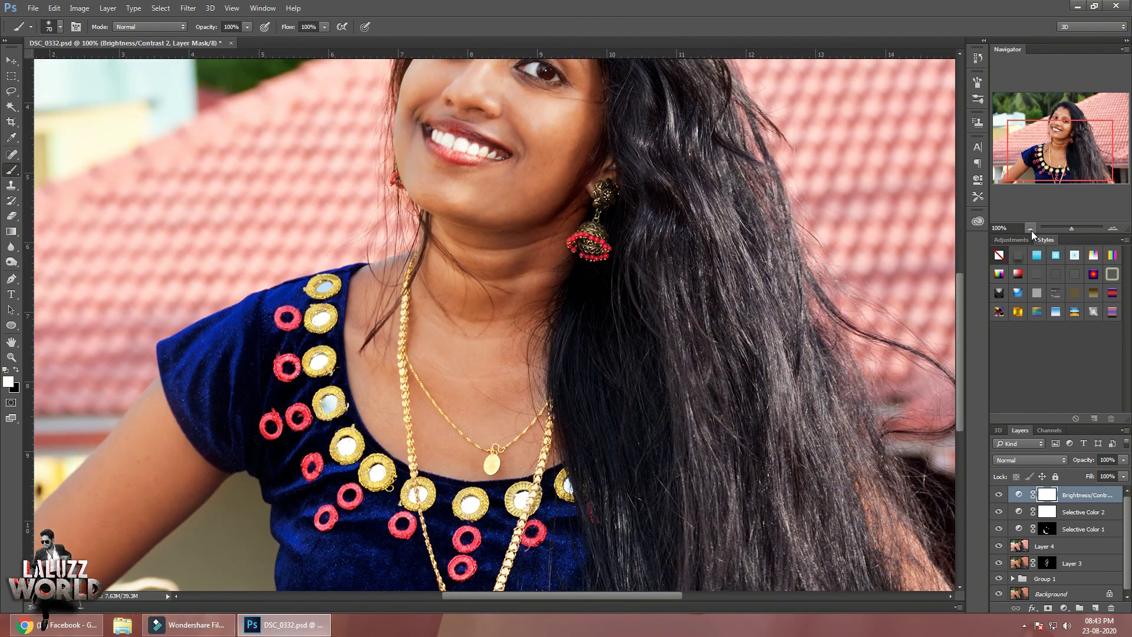
click(1031, 229)
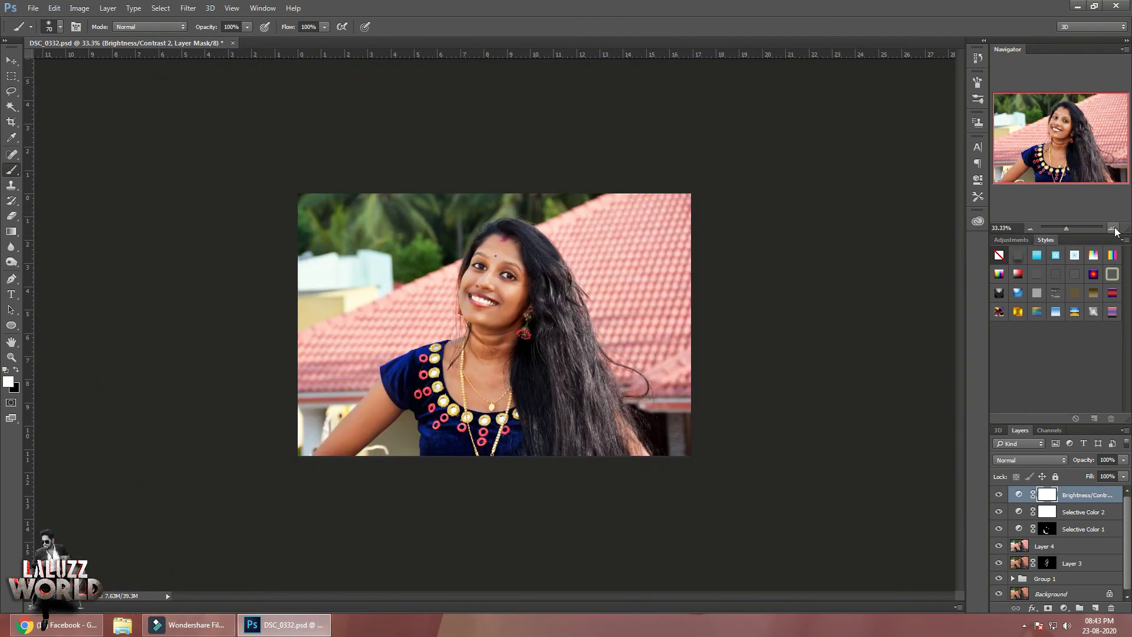
click(1114, 230)
Group the adjustment layers and Layers 3–4 into Group 2 and compare before and after.
shift+click(1090, 563)
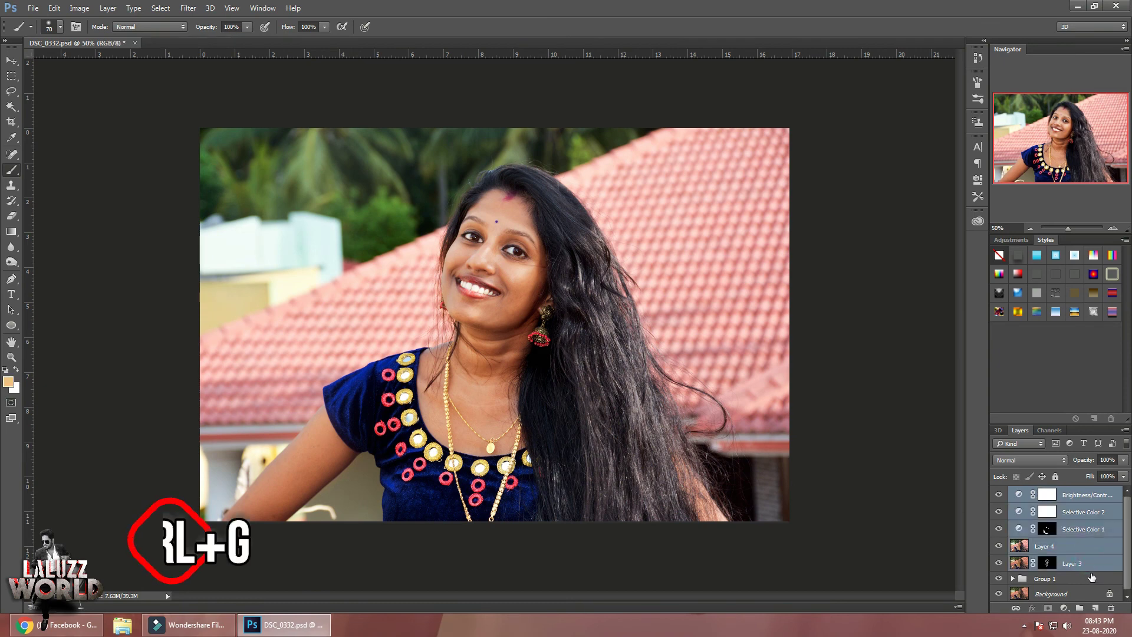
key(ctrl+g)
click(998, 493)
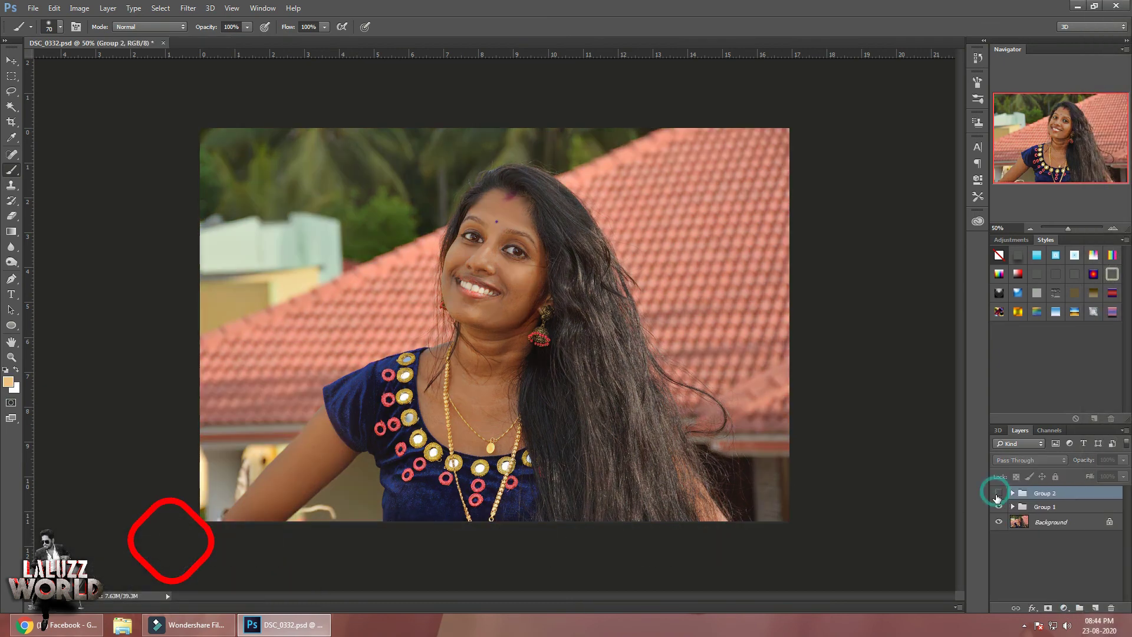
click(999, 507)
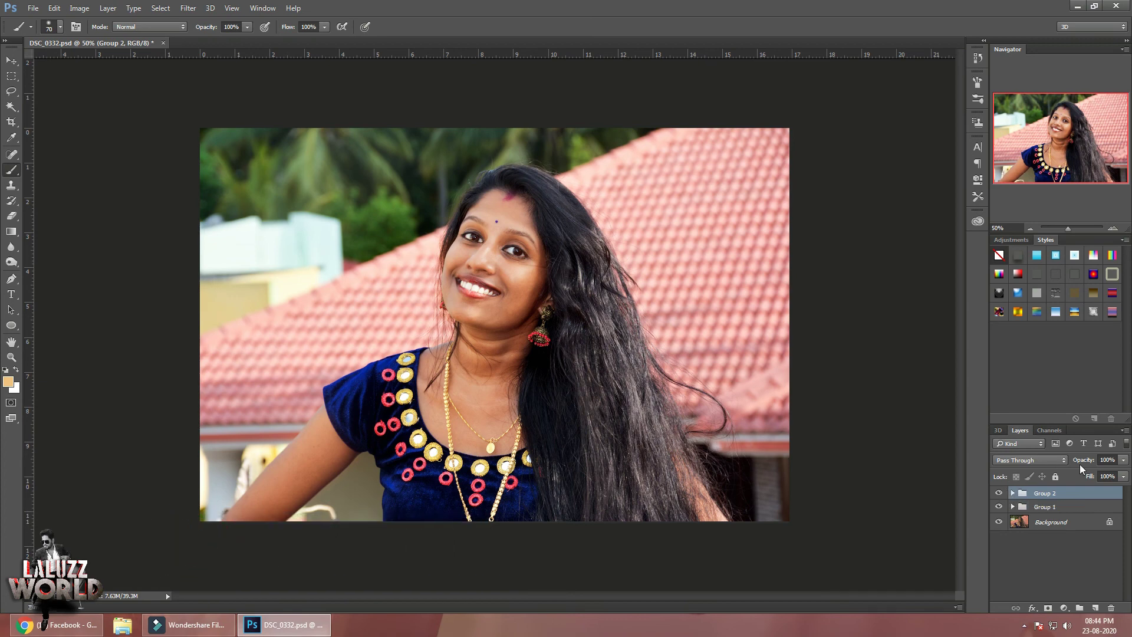
Stamp all visible layers into a merged Layer 5 and check it against the groups.
key(ctrl+shift+alt+e)
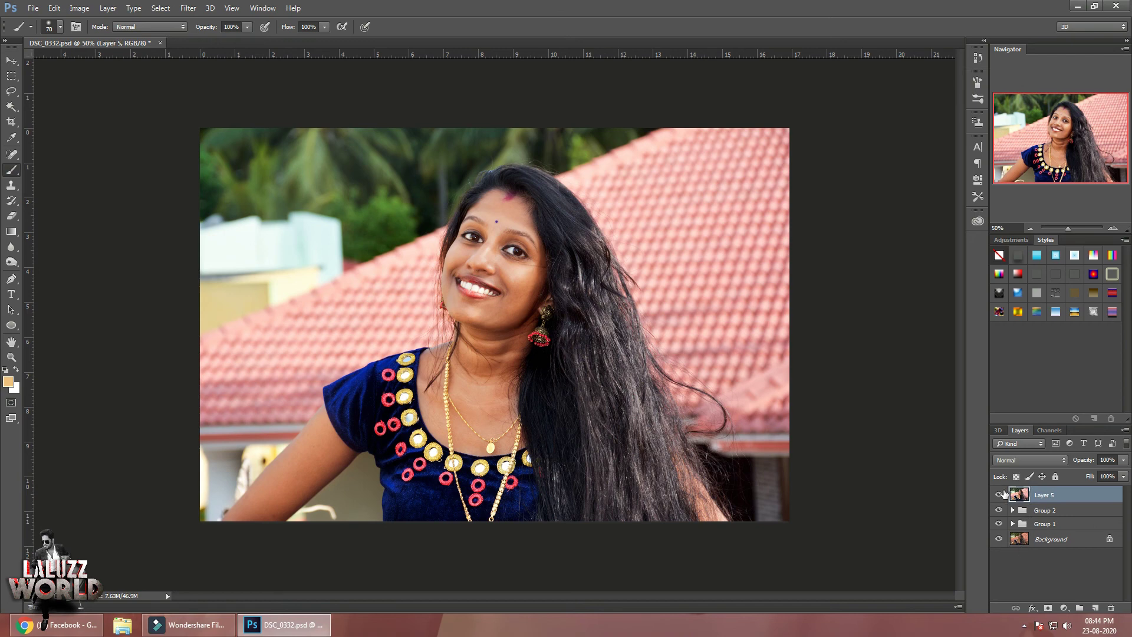
drag(999, 494, 999, 524)
click(998, 495)
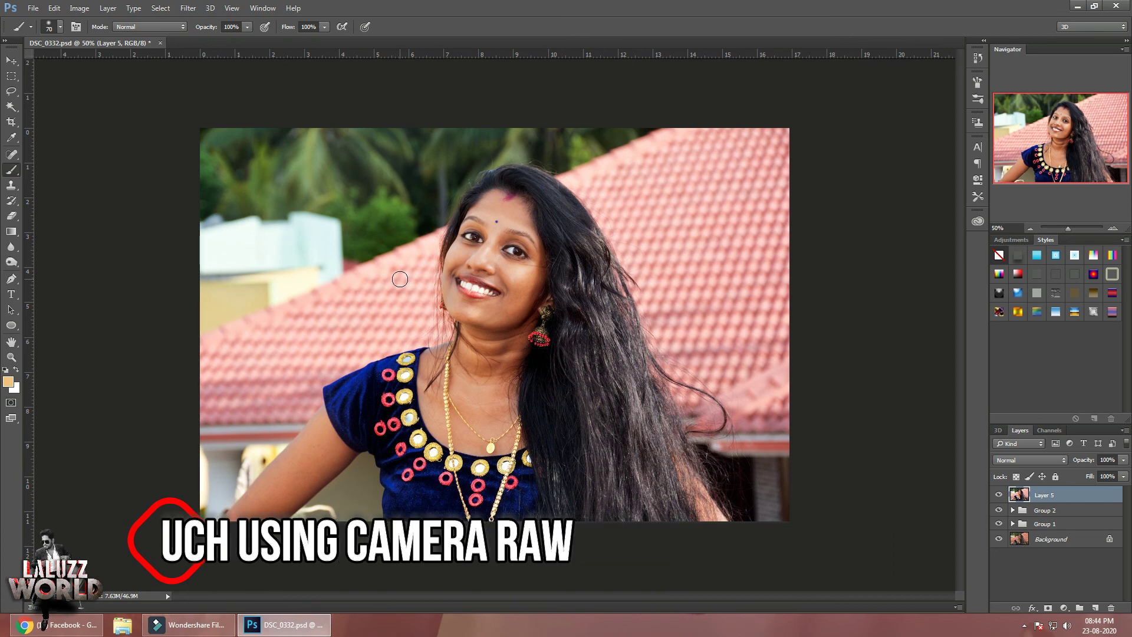
Add a Camera Raw radial oval around her face and shoulders, darkening outside with Exposure −1.10 and Shadows −87.
click(192, 12)
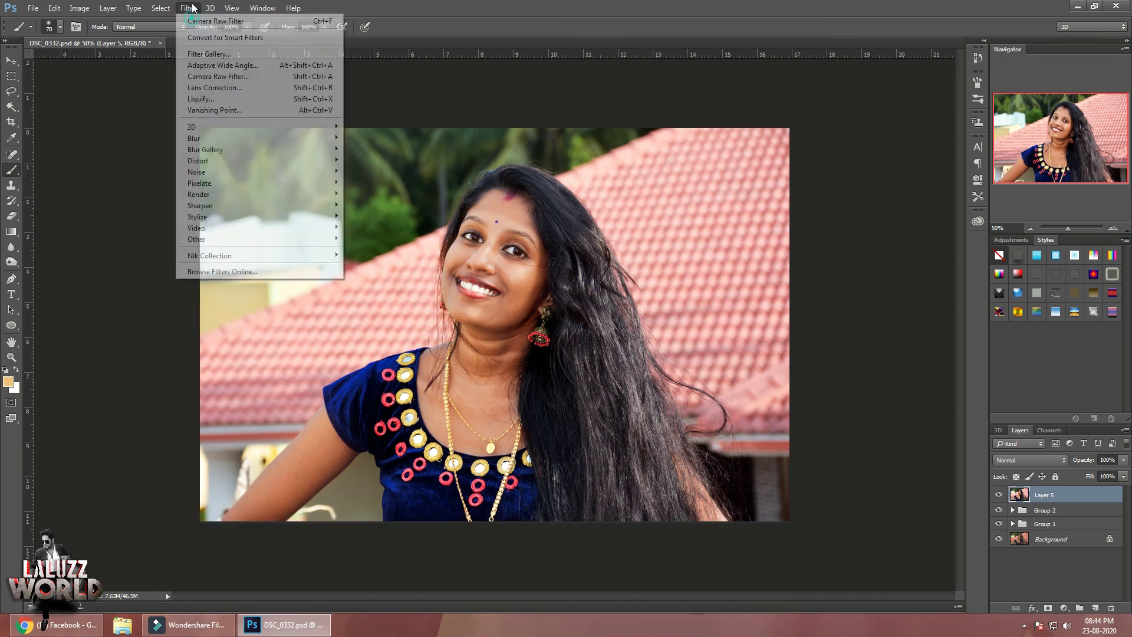
click(217, 80)
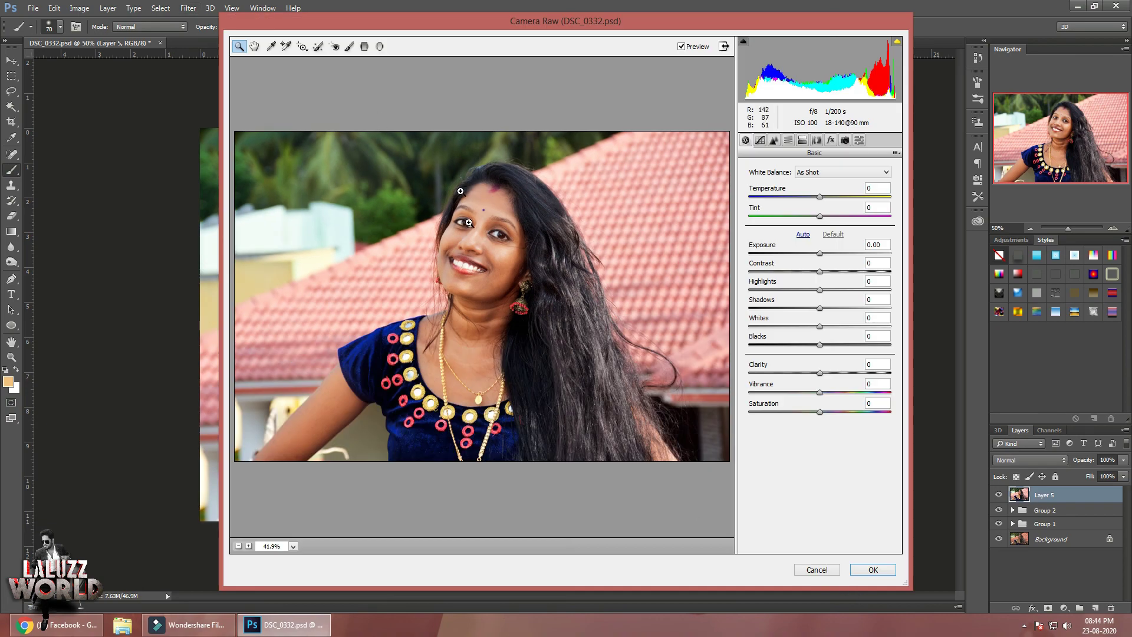
click(380, 46)
drag(452, 257, 585, 390)
drag(451, 254, 484, 290)
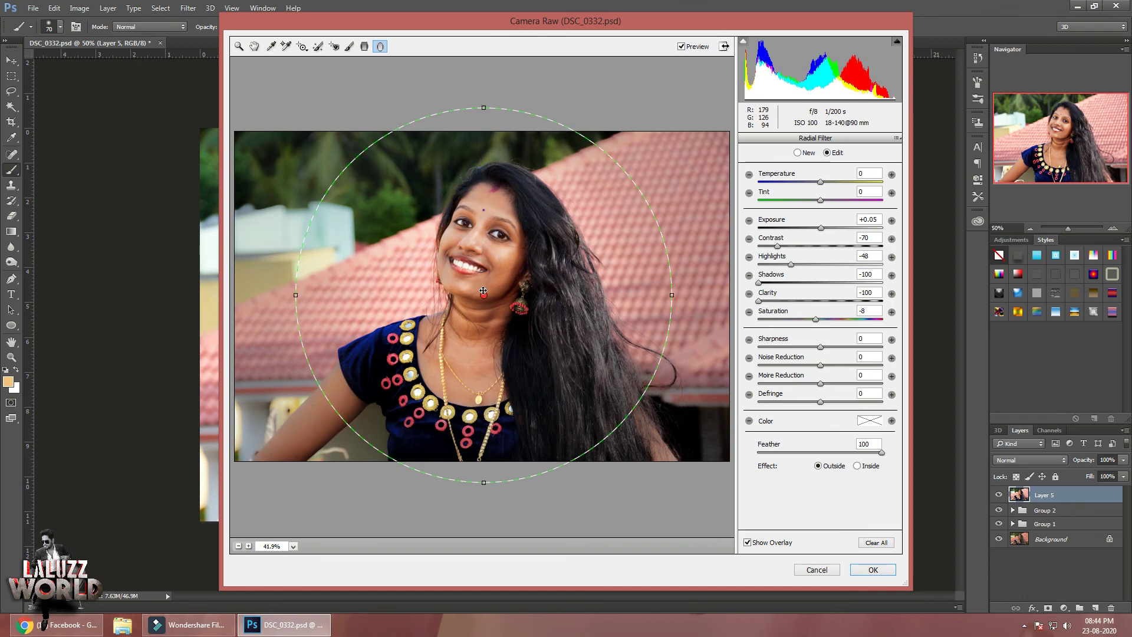
mouse_move(821, 228)
mouse_down()
mouse_move(804, 228)
mouse_move(795, 247)
mouse_up()
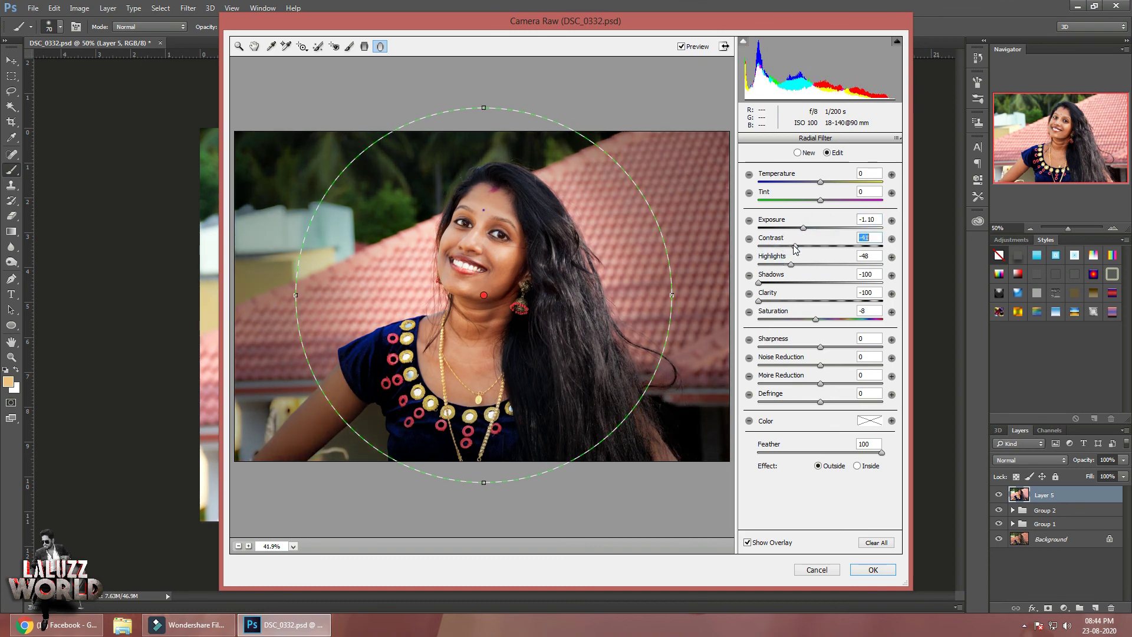
drag(759, 282, 767, 283)
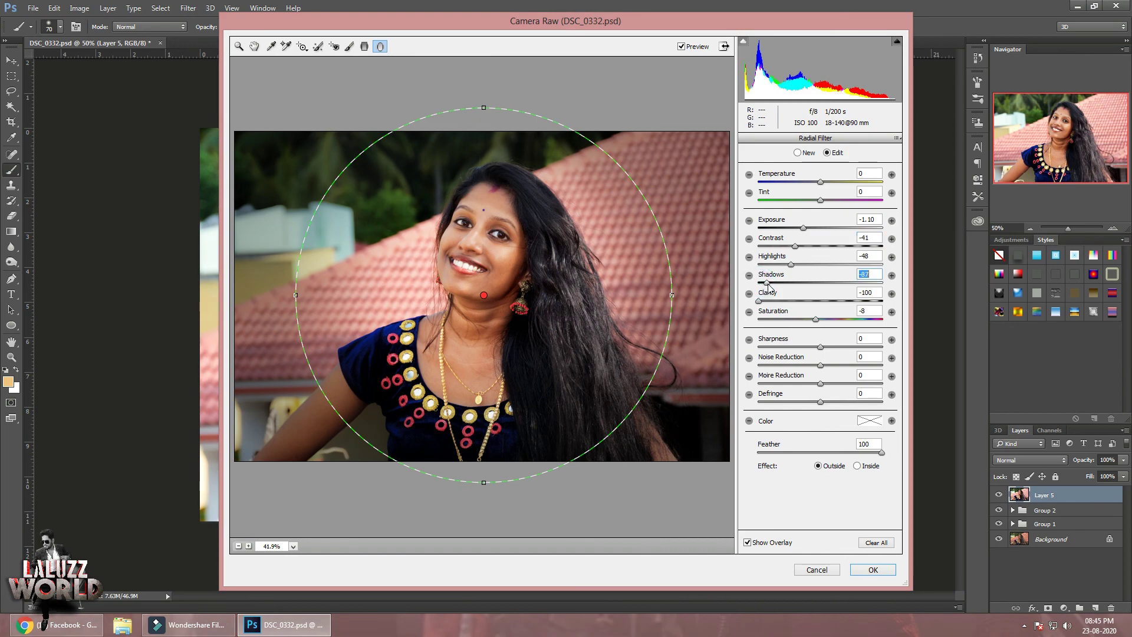
drag(820, 347, 826, 347)
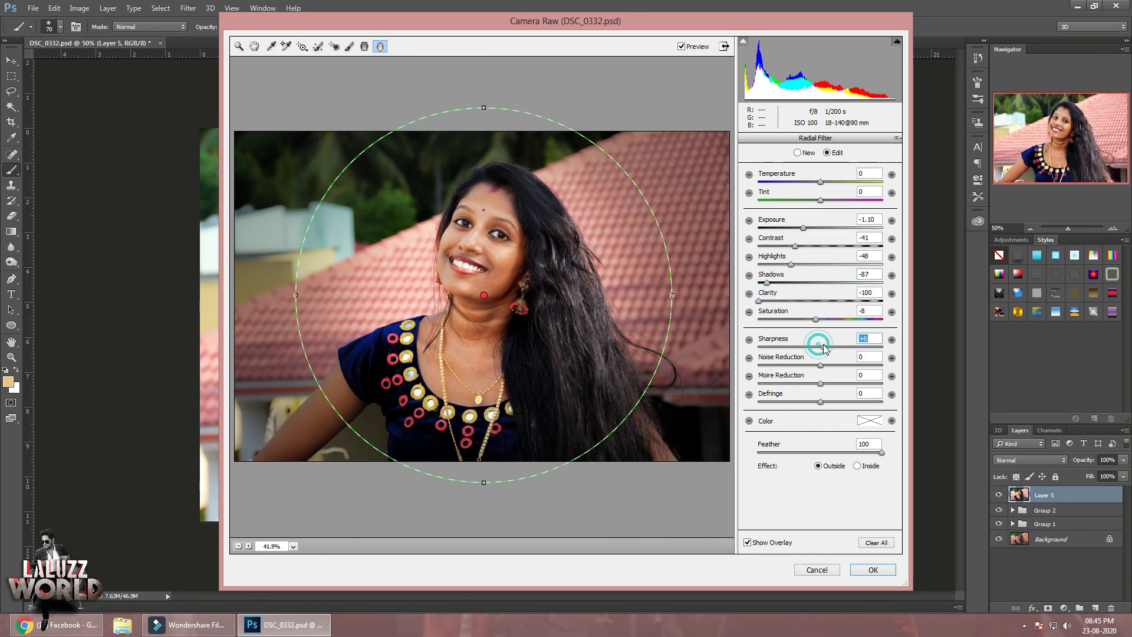
click(872, 571)
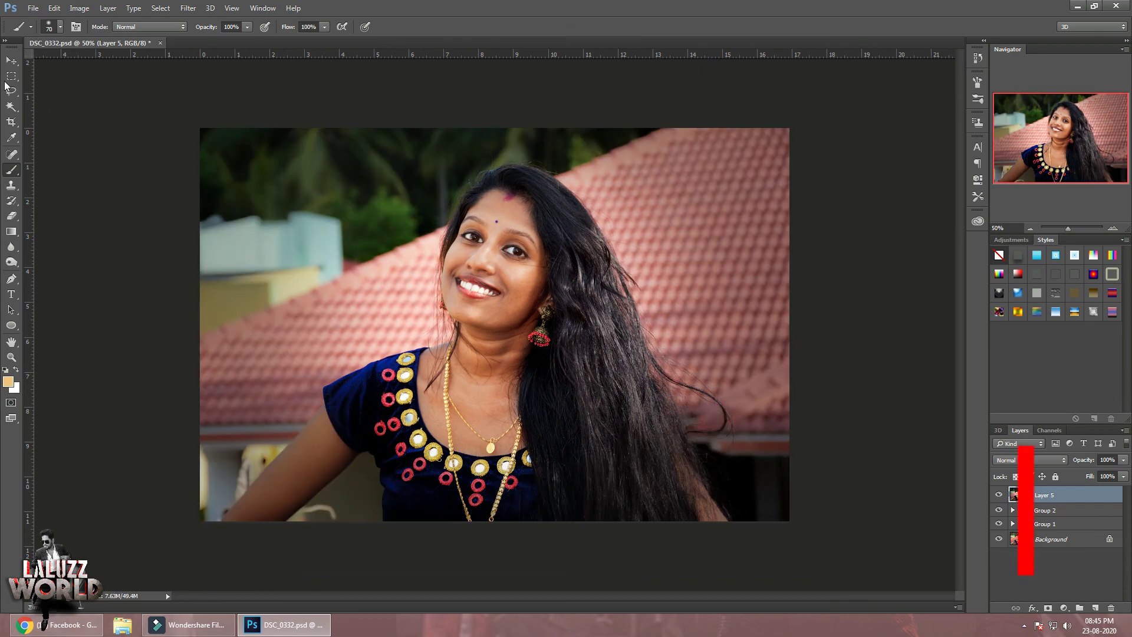
click(11, 61)
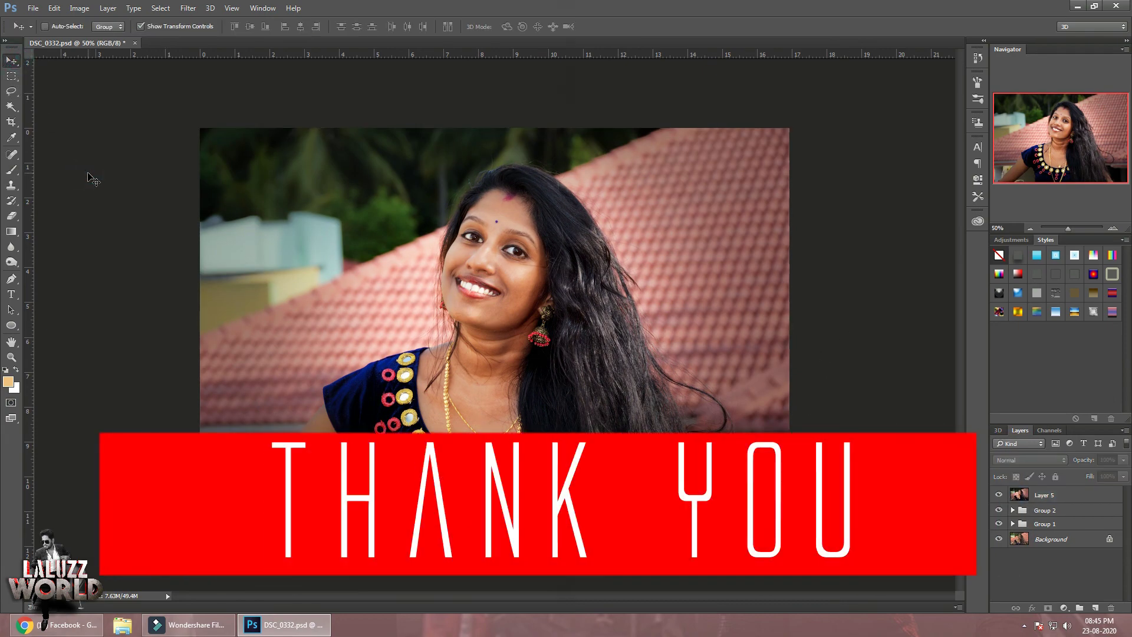